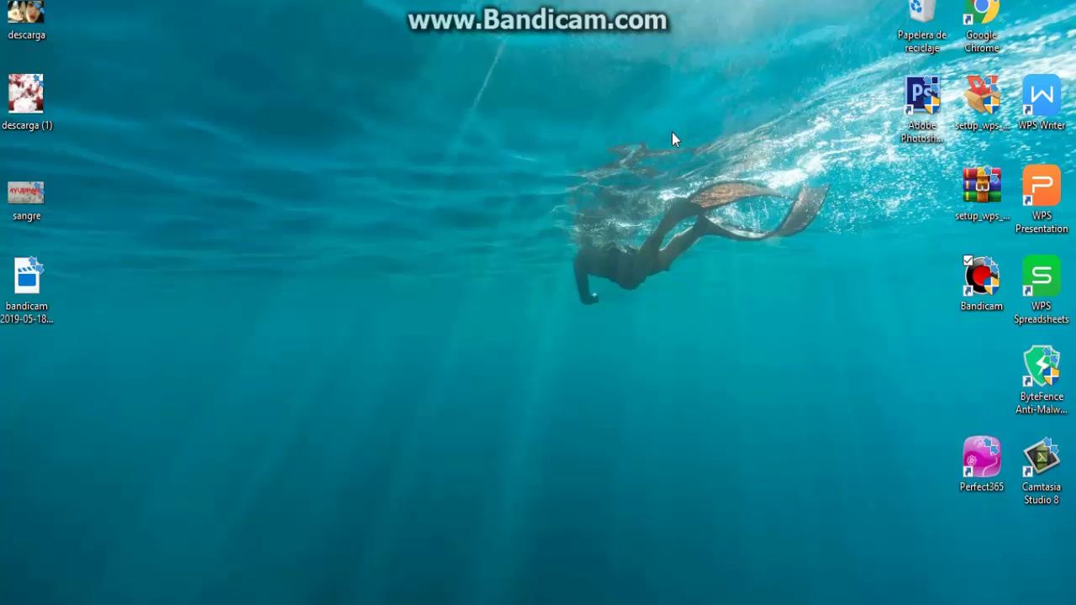
Search Google Images in Chrome for 'ojo'.
{"action": "left_click", "coordinate": [518, 597]}
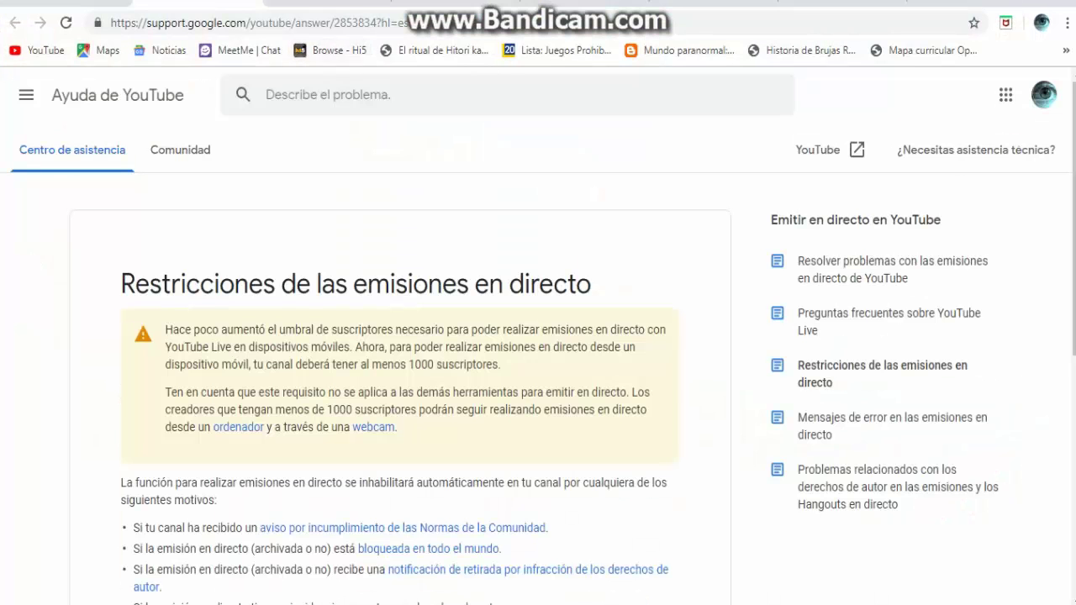
{"action": "left_click", "coordinate": [383, 9]}
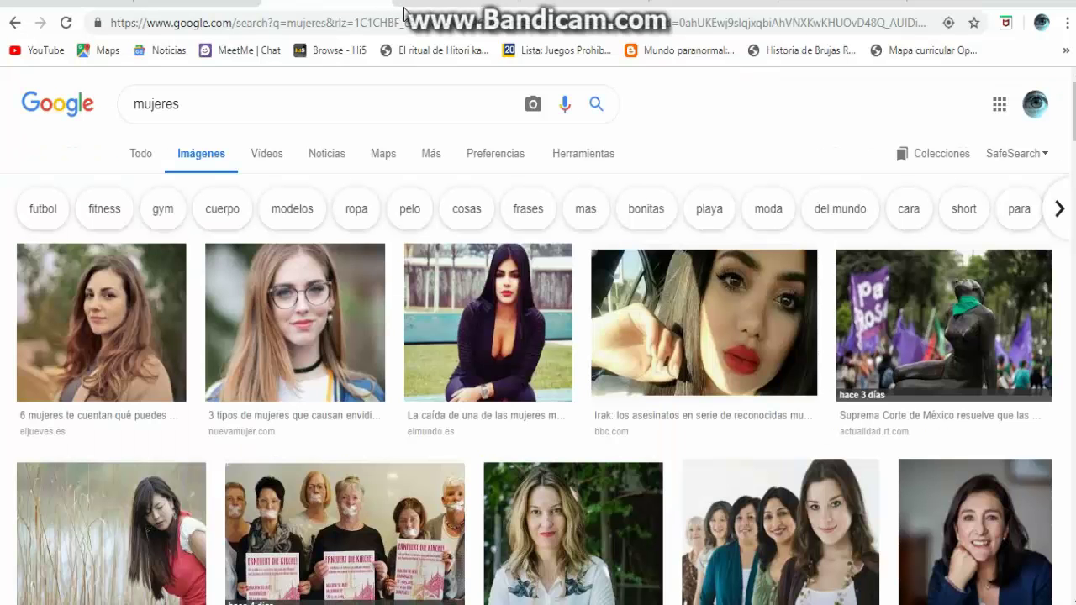
{"action": "left_click", "coordinate": [316, 122]}
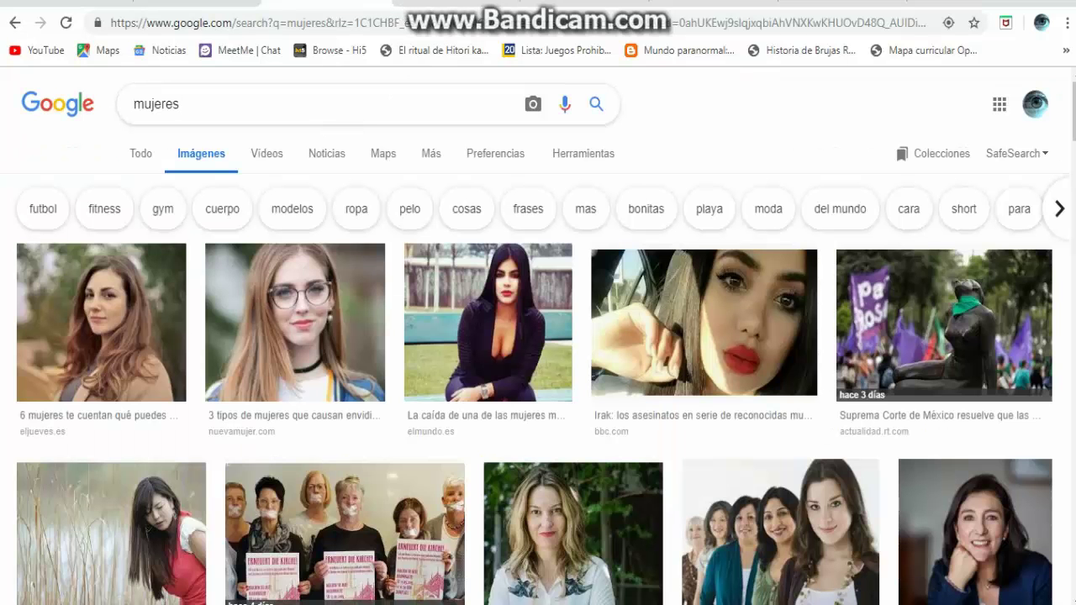
{"action": "key", "text": "BackSpace"}
{"action": "key", "text": "BackSpace"}
{"action": "key", "text": "BackSpace"}
{"action": "key", "text": "BackSpace"}
{"action": "key", "text": "BackSpace"}
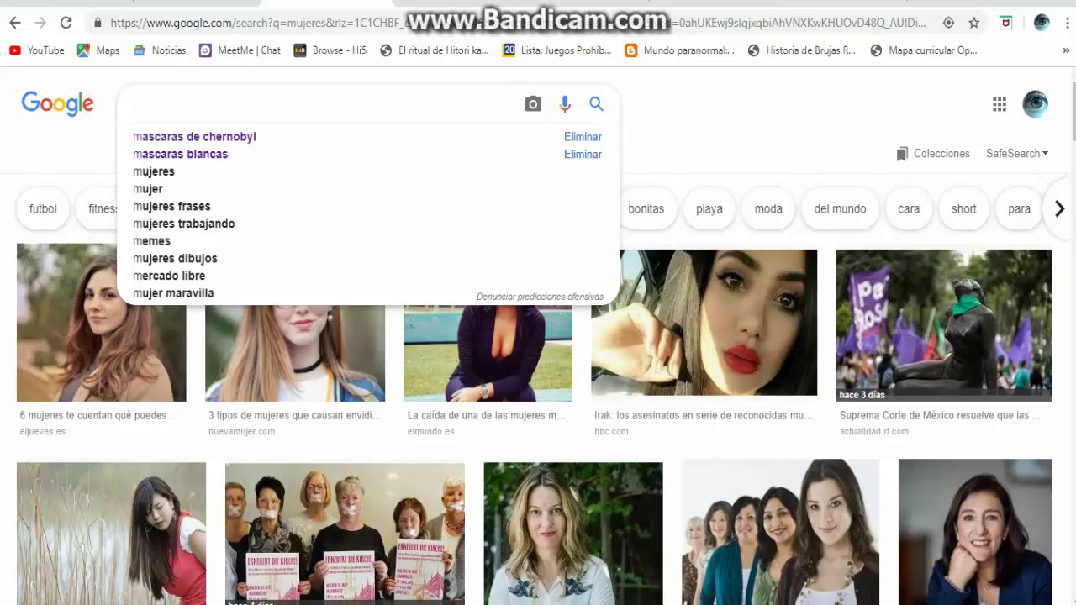
{"action": "type", "text": "ojo"}
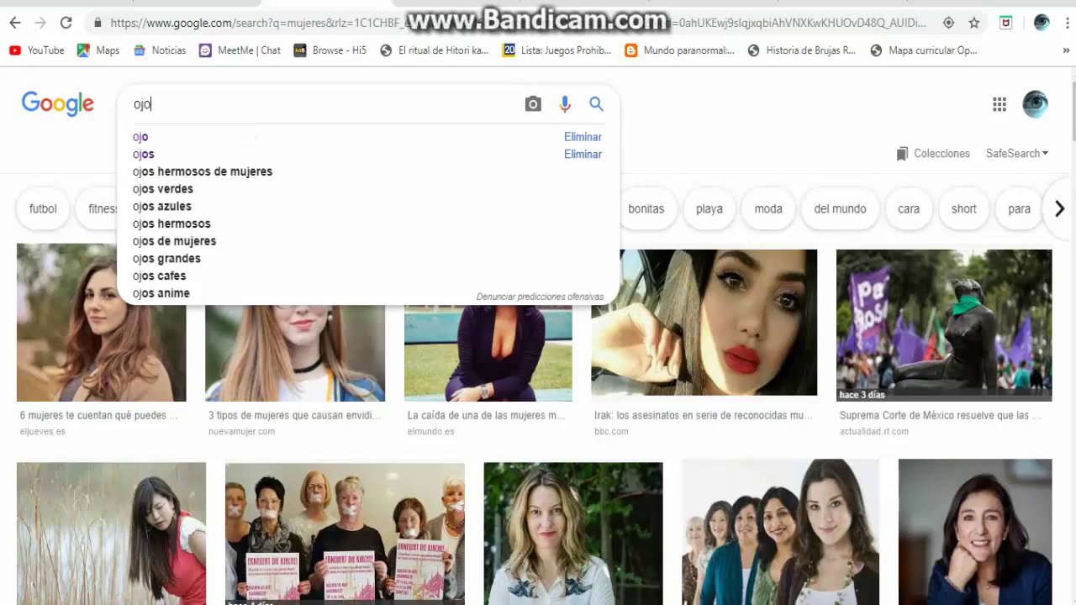
{"action": "key", "text": "Return"}
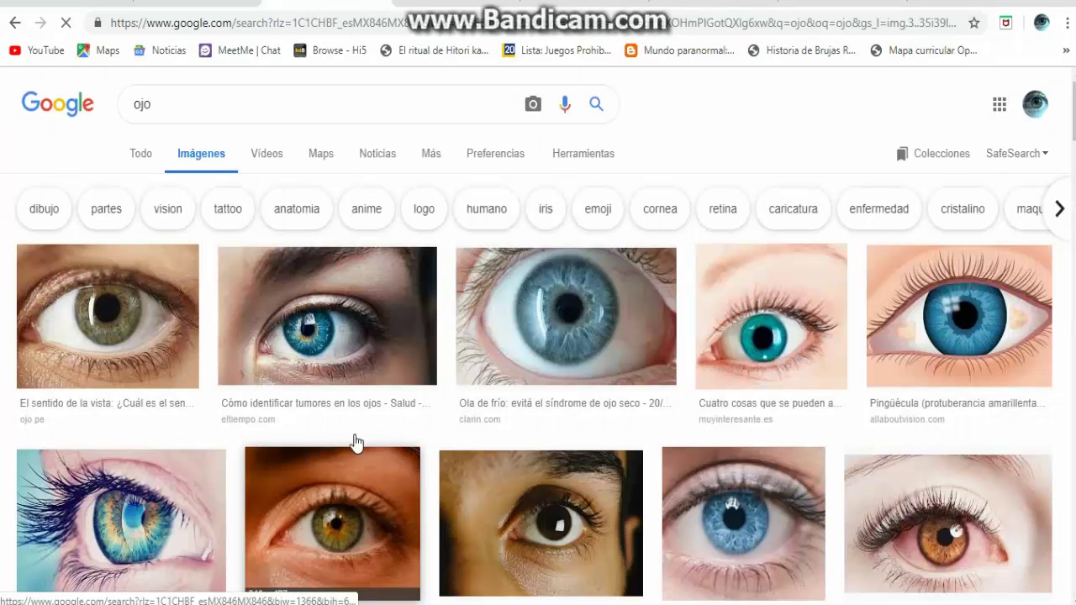
Save the blue eye close-up as descarga (2).jpg and clear the search box.
{"action": "right_click", "coordinate": [596, 333]}
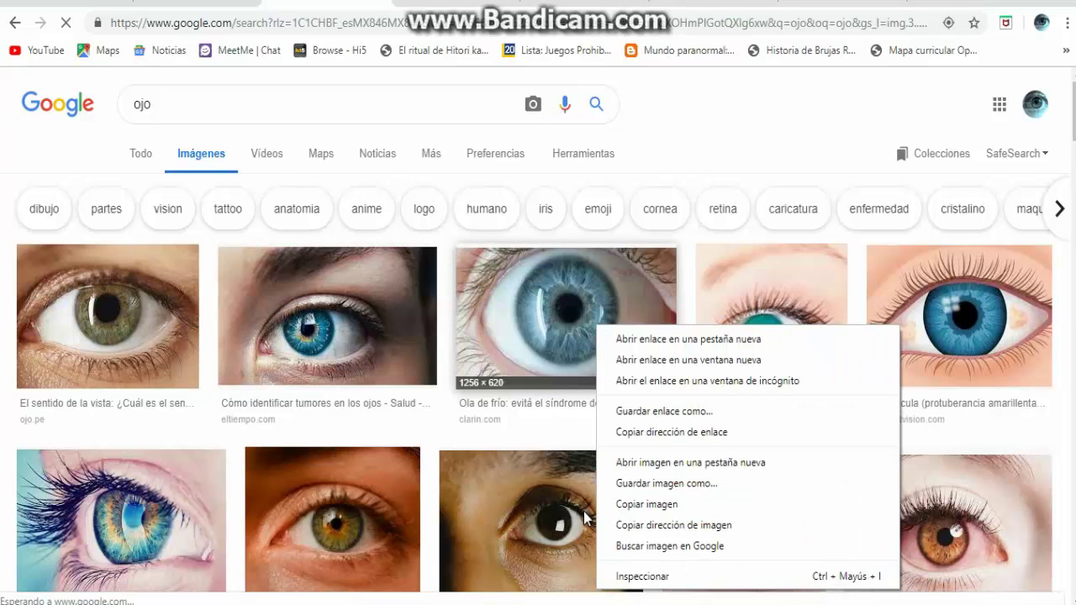
{"action": "left_click", "coordinate": [620, 486]}
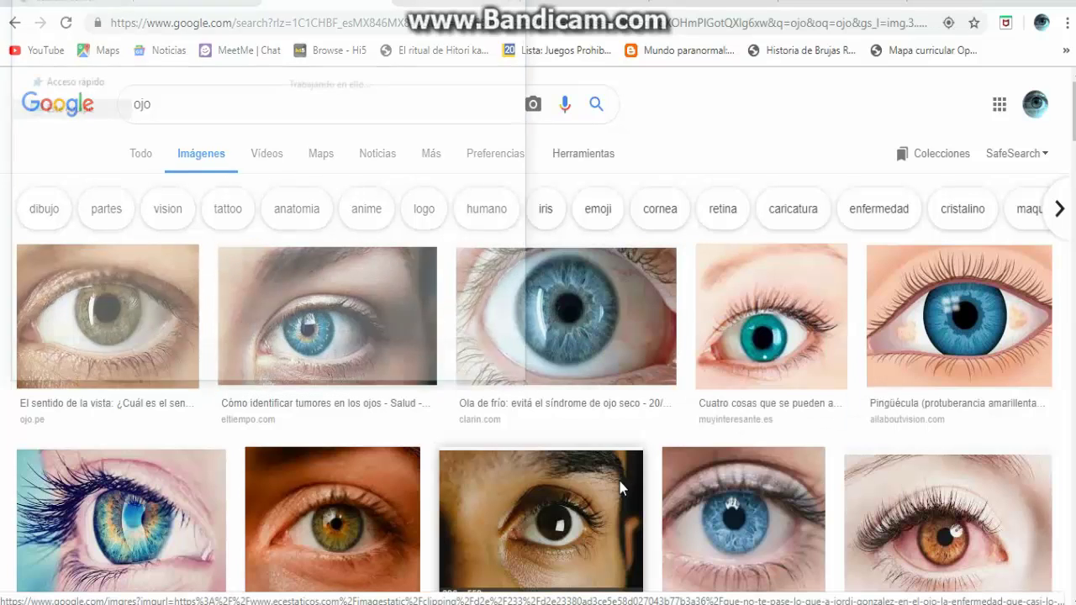
{"action": "left_click", "coordinate": [387, 365]}
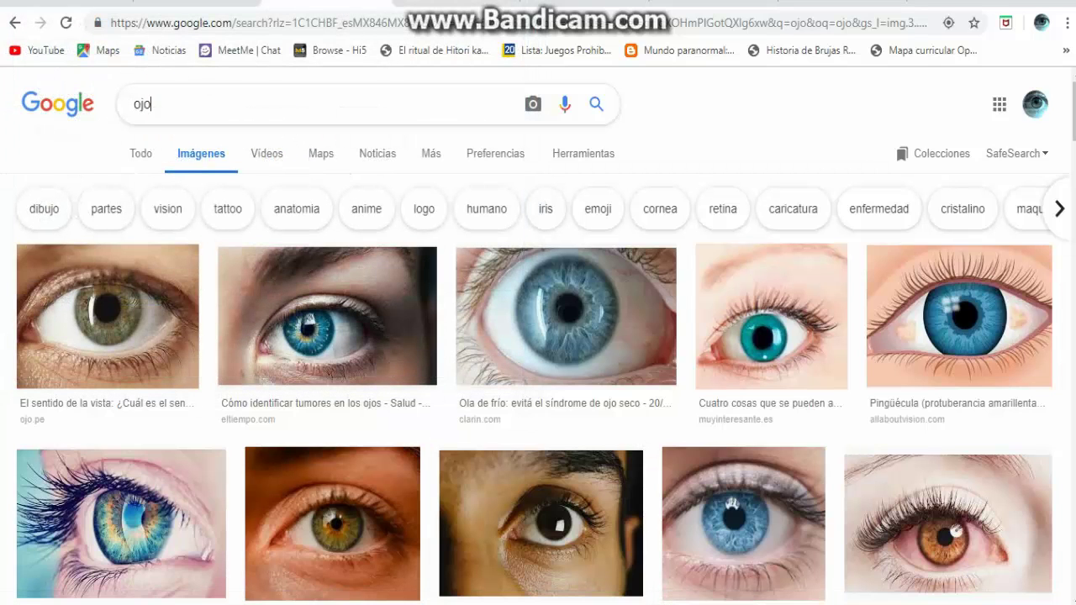
{"action": "key", "text": "BackSpace"}
{"action": "key", "text": "BackSpace"}
{"action": "key", "text": "BackSpace"}
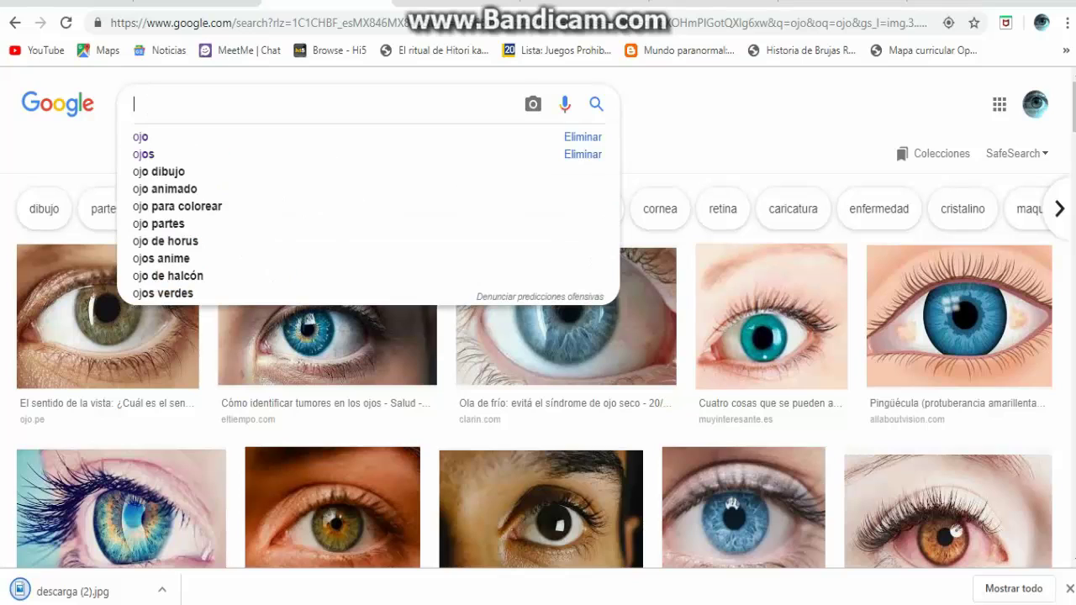
Search 'sharingan', save the red three-tomoe image as descarga (3), and show the desktop.
{"action": "type", "text": "sha"}
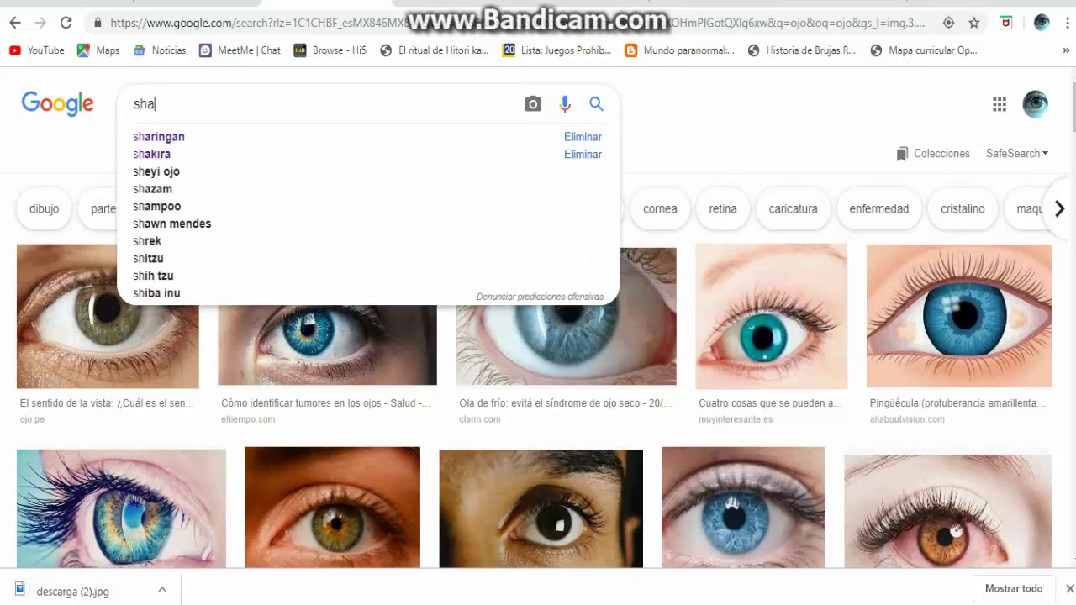
{"action": "type", "text": "ringa"}
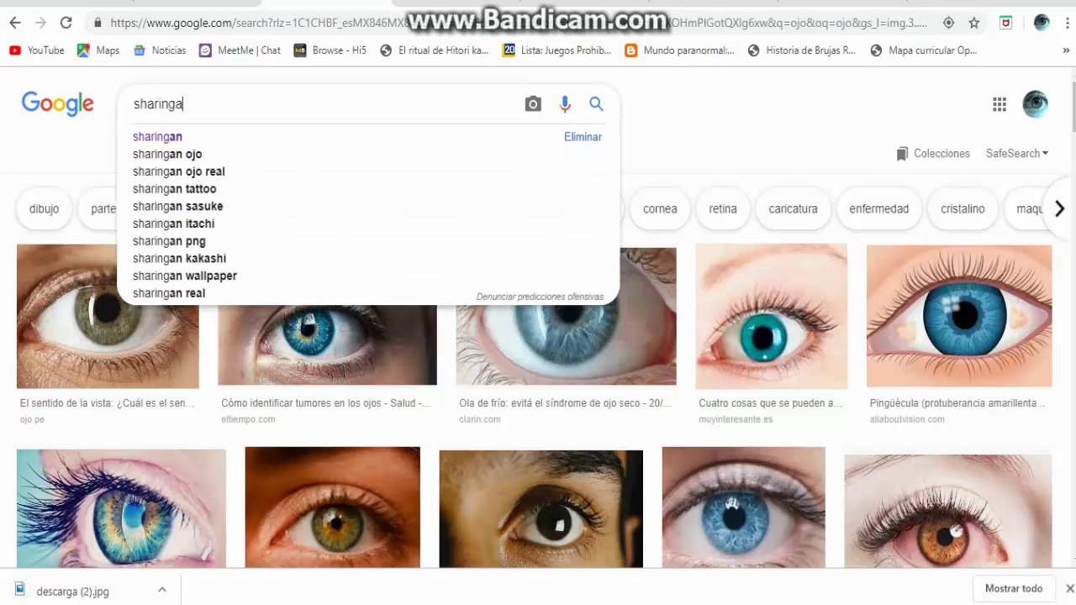
{"action": "type", "text": "n"}
{"action": "key", "text": "Return"}
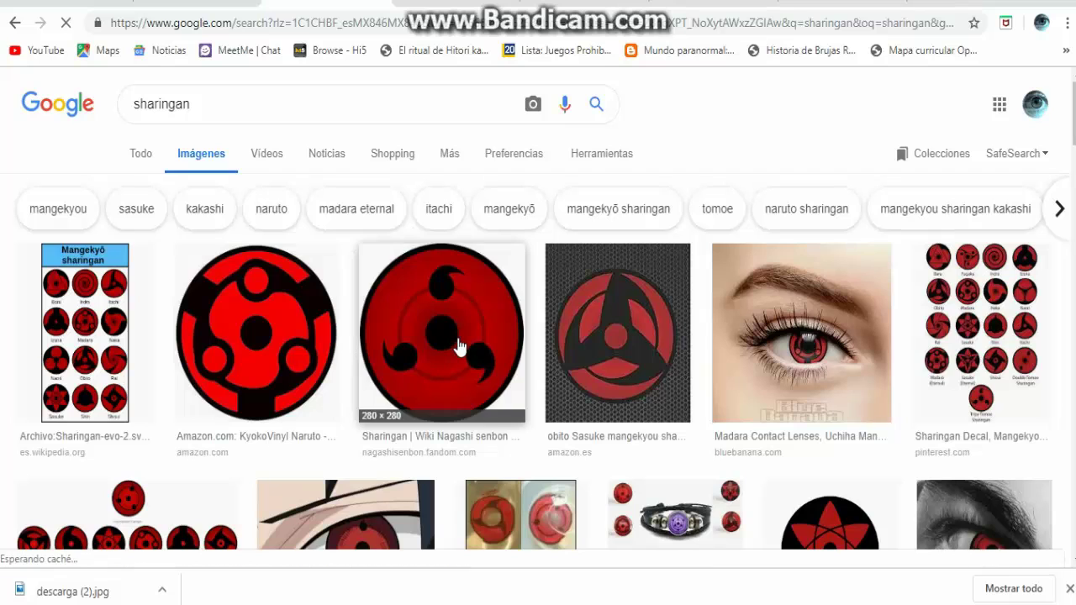
{"action": "right_click", "coordinate": [459, 345]}
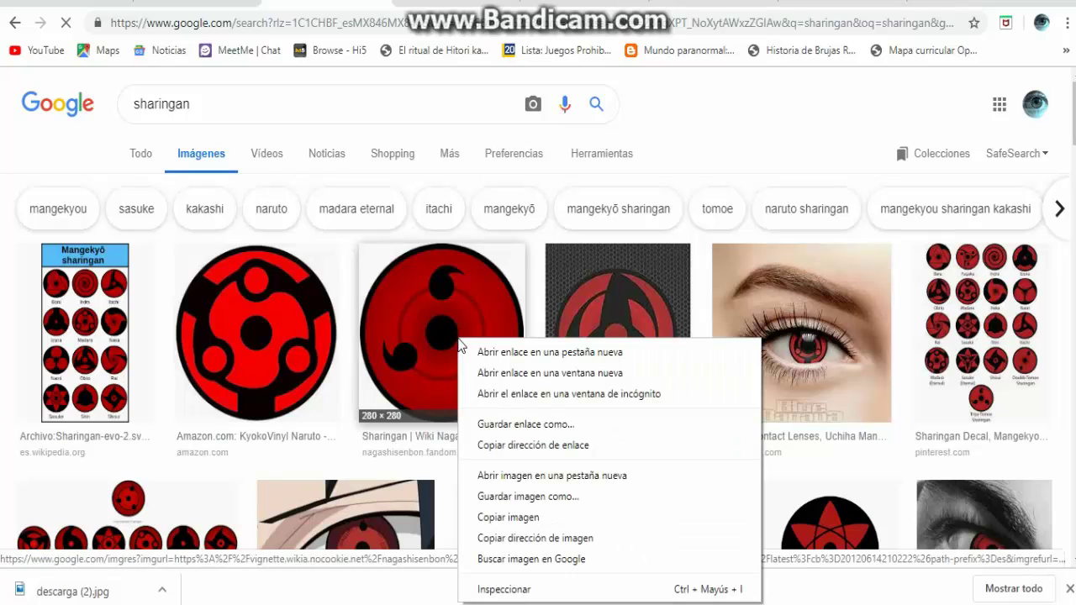
{"action": "left_click", "coordinate": [498, 496]}
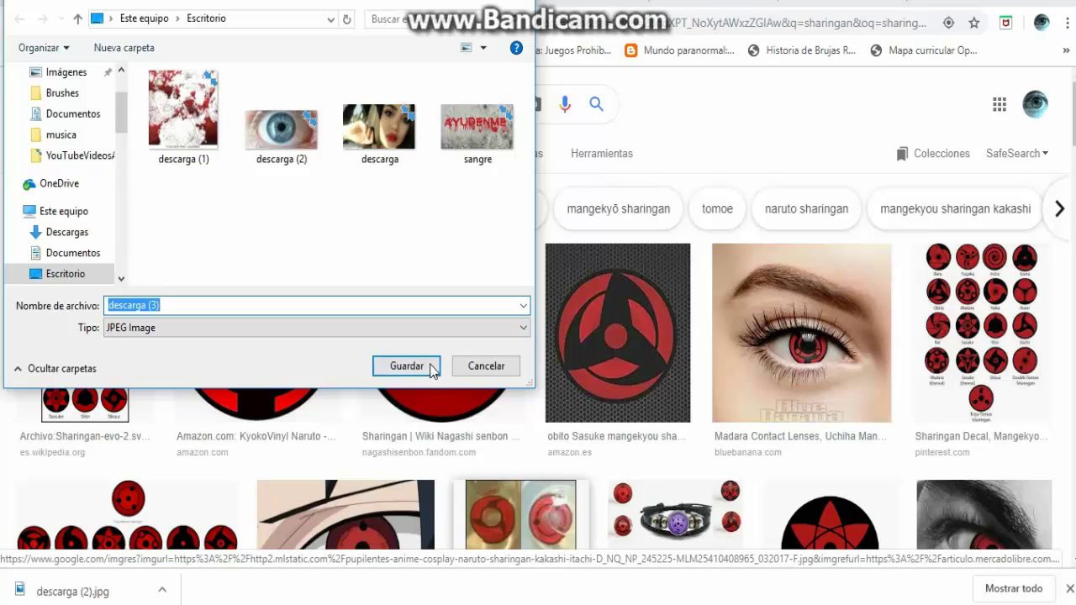
{"action": "left_click", "coordinate": [425, 365]}
{"action": "key", "text": "super+d"}
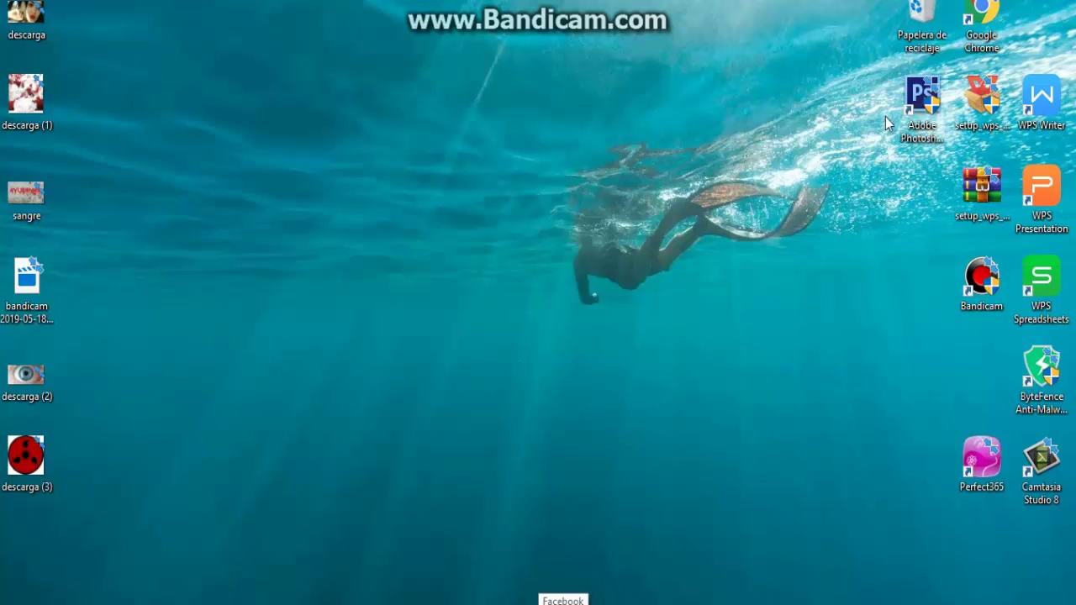
{"action": "left_click_drag", "start_coordinate": [847, 118], "coordinate": [847, 181]}
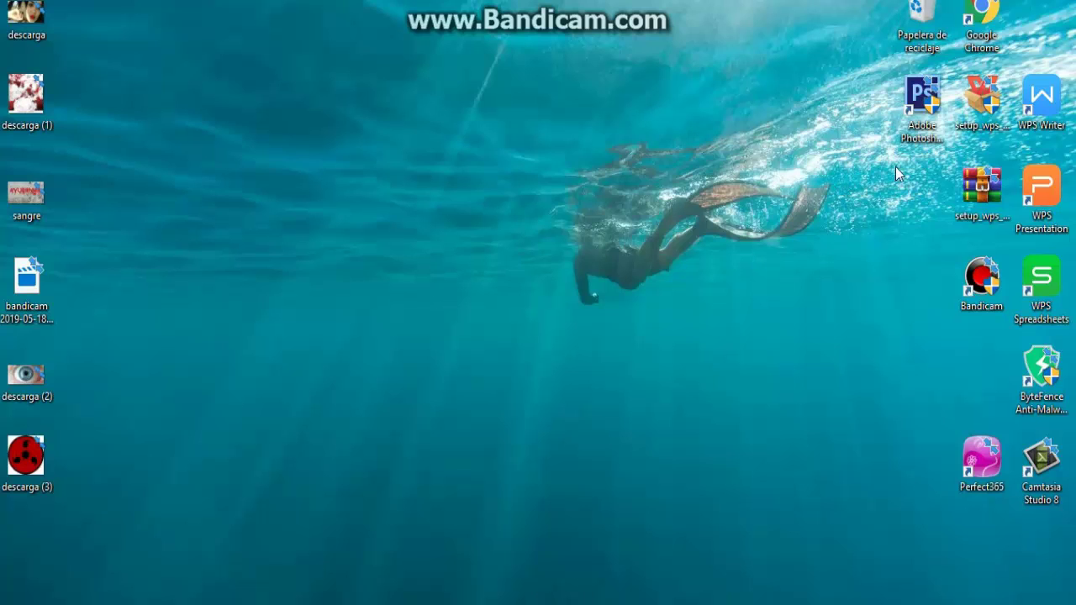
Launch Photoshop CS6 from the desktop shortcut and restore its window down.
{"action": "left_click", "coordinate": [922, 100]}
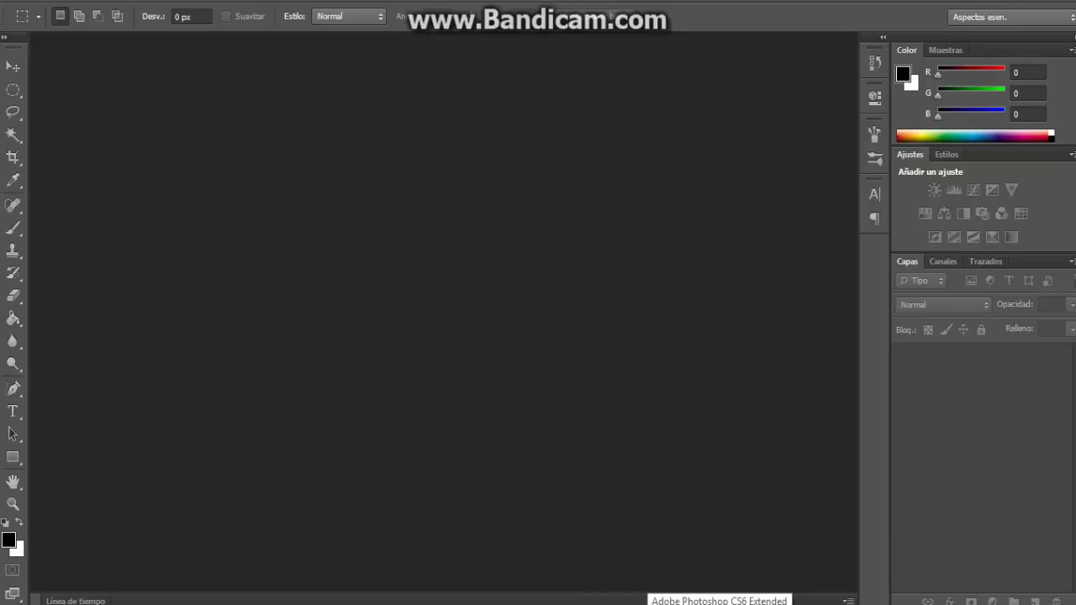
{"action": "left_click", "coordinate": [1054, 3]}
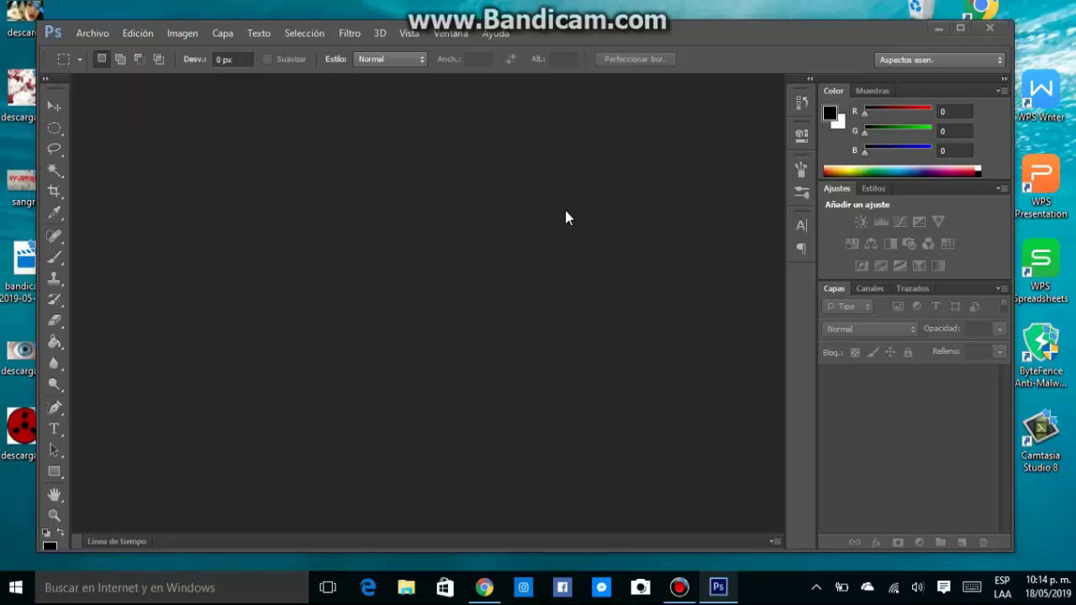
Open descarga (2) and descarga (3) from the Escritorio together via Archivo > Abrir.
{"action": "left_click", "coordinate": [88, 35]}
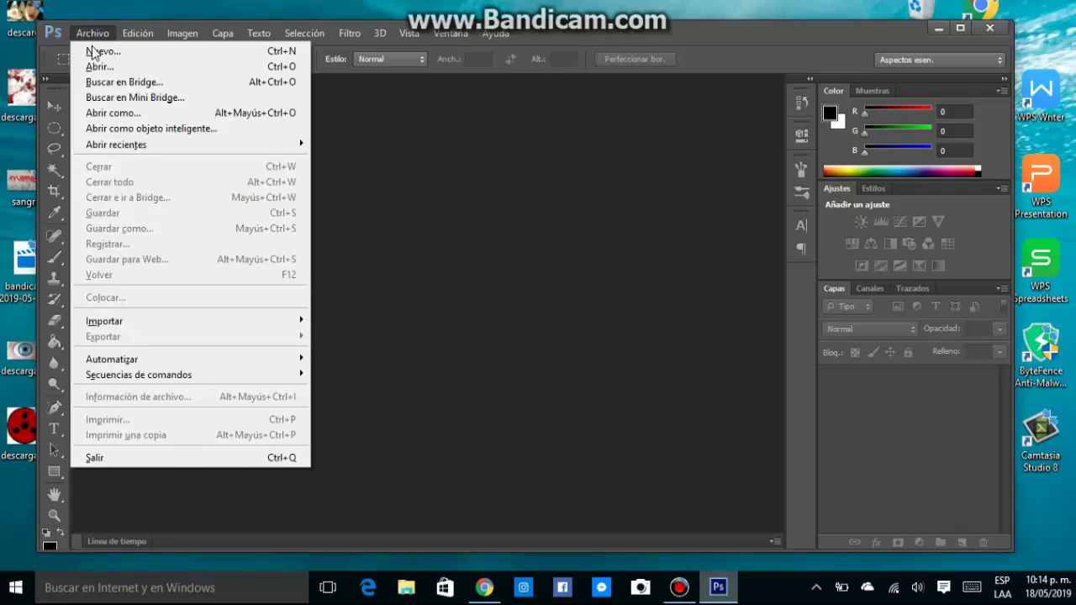
{"action": "left_click", "coordinate": [98, 68]}
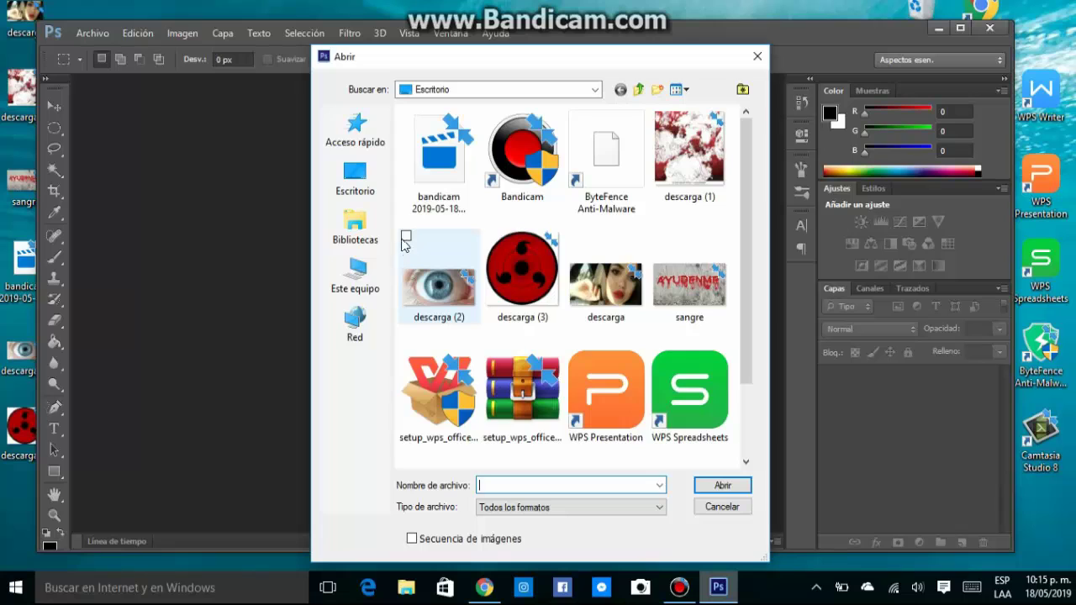
{"action": "left_click", "coordinate": [429, 277]}
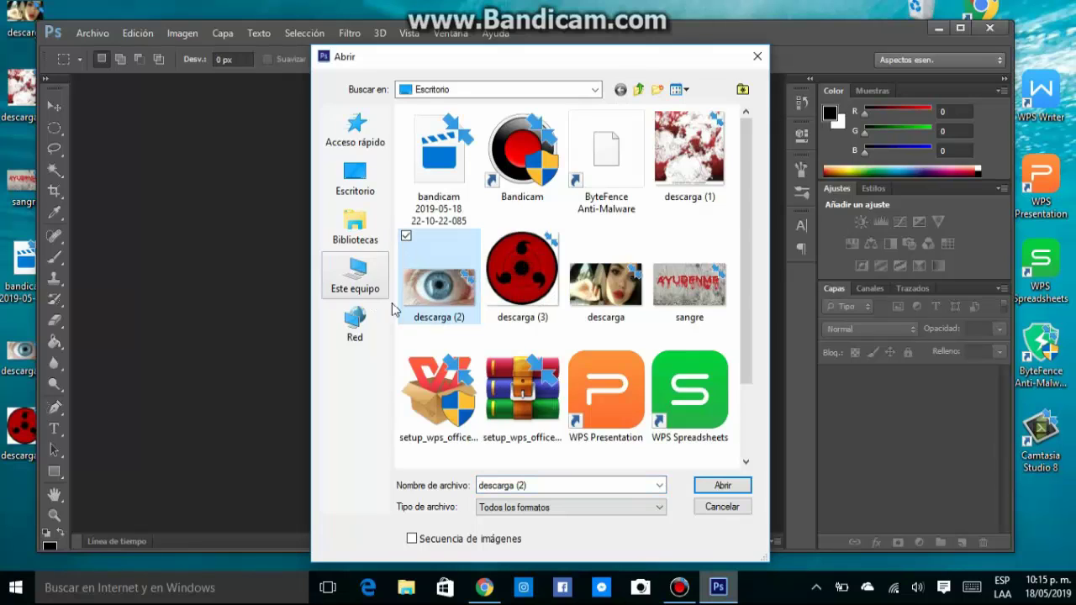
{"action": "left_click", "coordinate": [490, 236]}
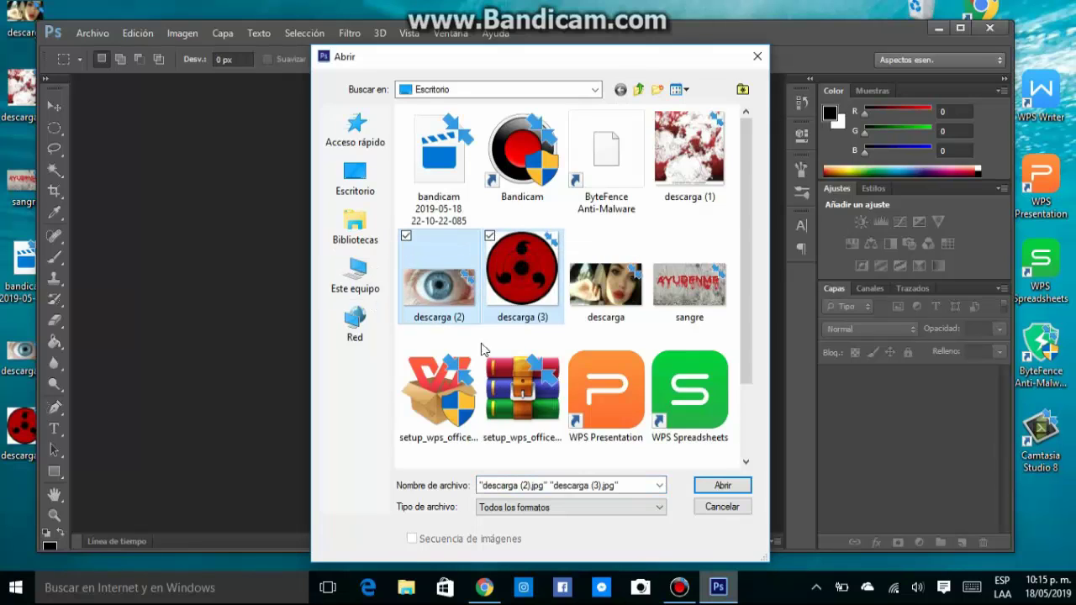
{"action": "left_click", "coordinate": [717, 487]}
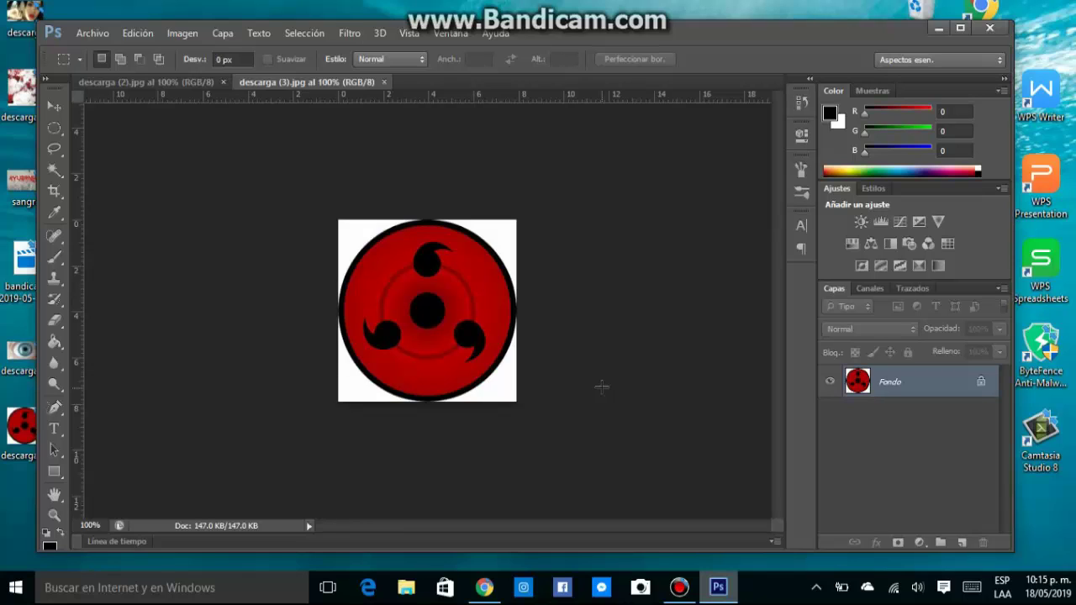
Duplicate the eye photo's Fondo layer into Capa 1.
{"action": "left_click", "coordinate": [194, 83]}
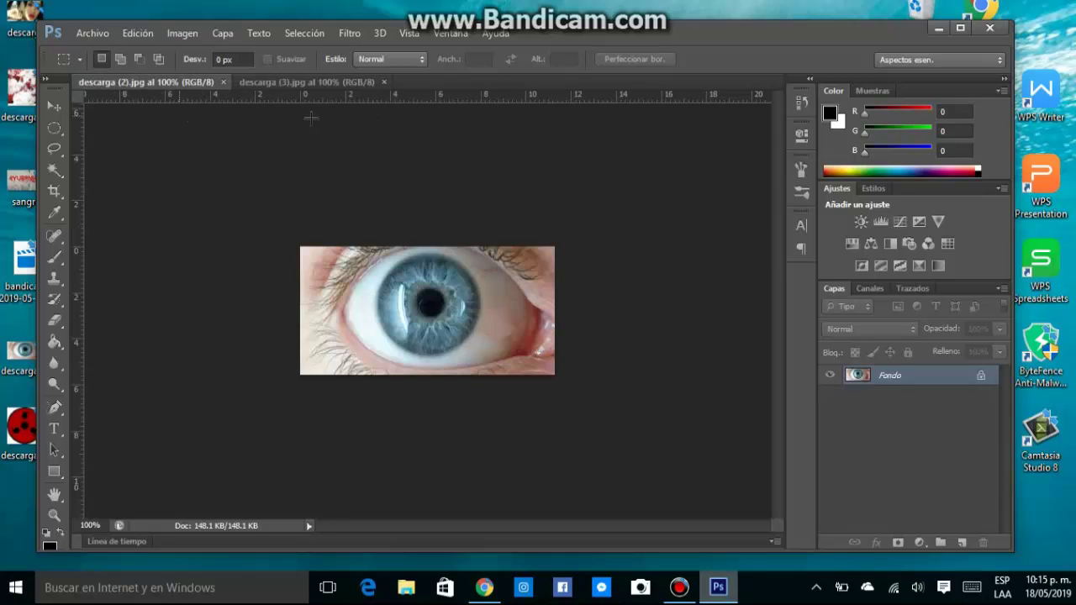
{"action": "left_click", "coordinate": [54, 106]}
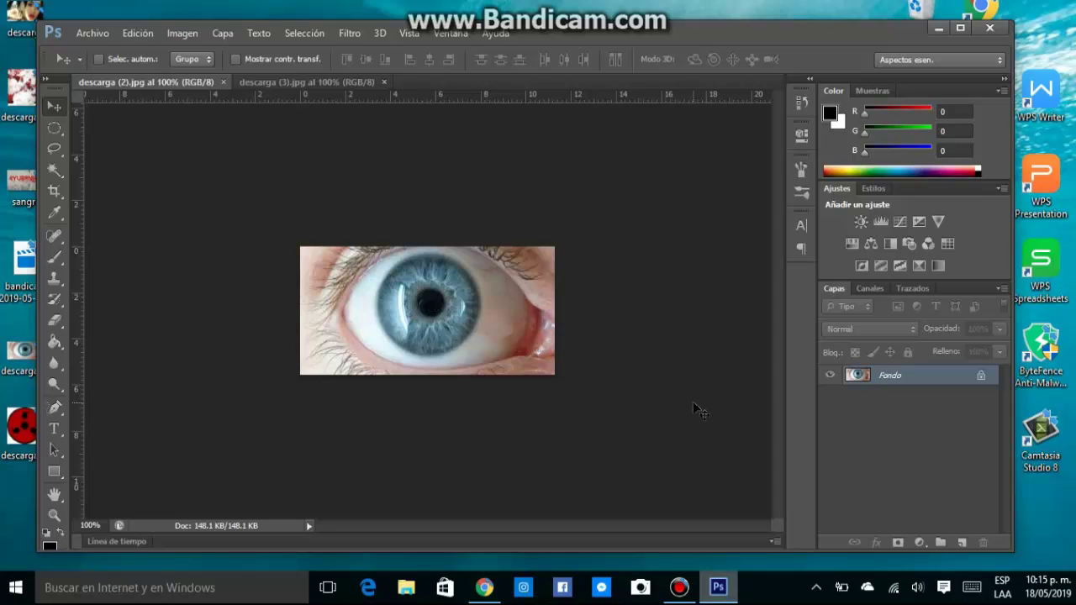
{"action": "key", "text": "ctrl+j"}
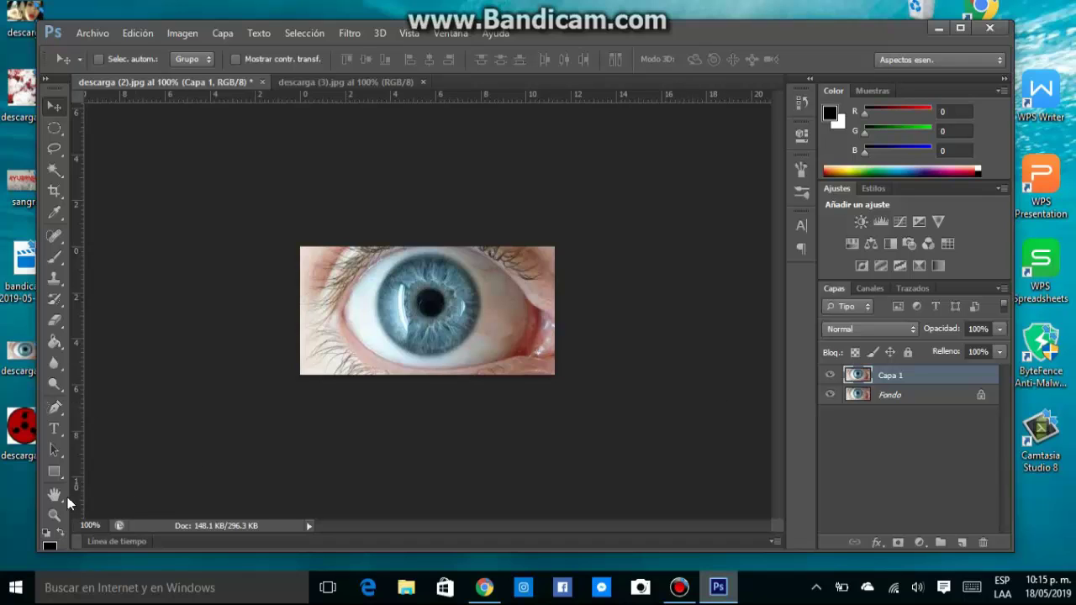
Zoom the eye photo to 200% and switch to the descarga (3).jpg document.
{"action": "left_click", "coordinate": [55, 515]}
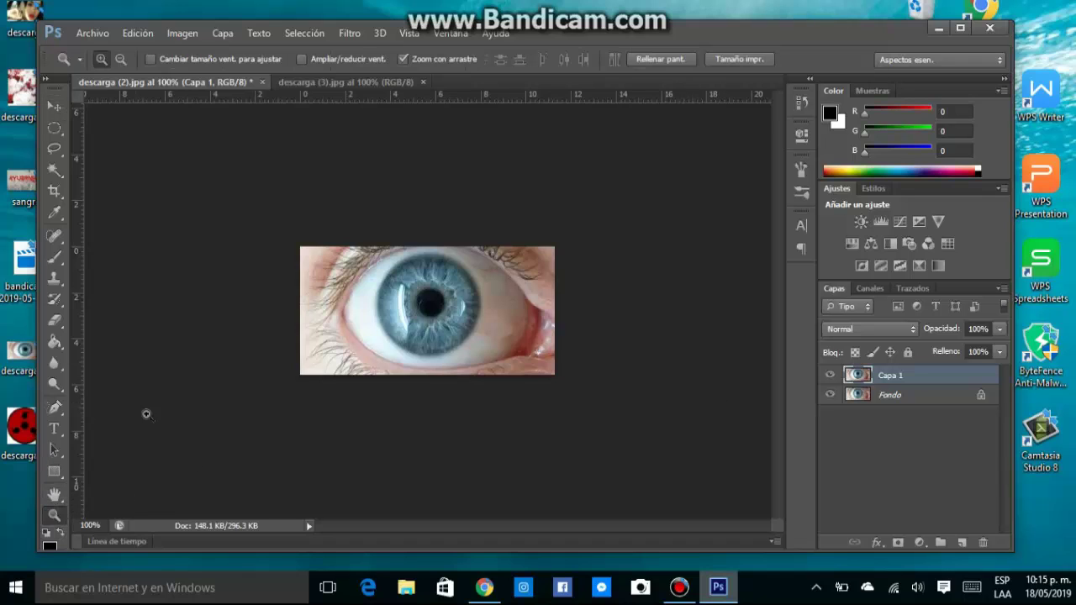
{"action": "left_click", "coordinate": [388, 335]}
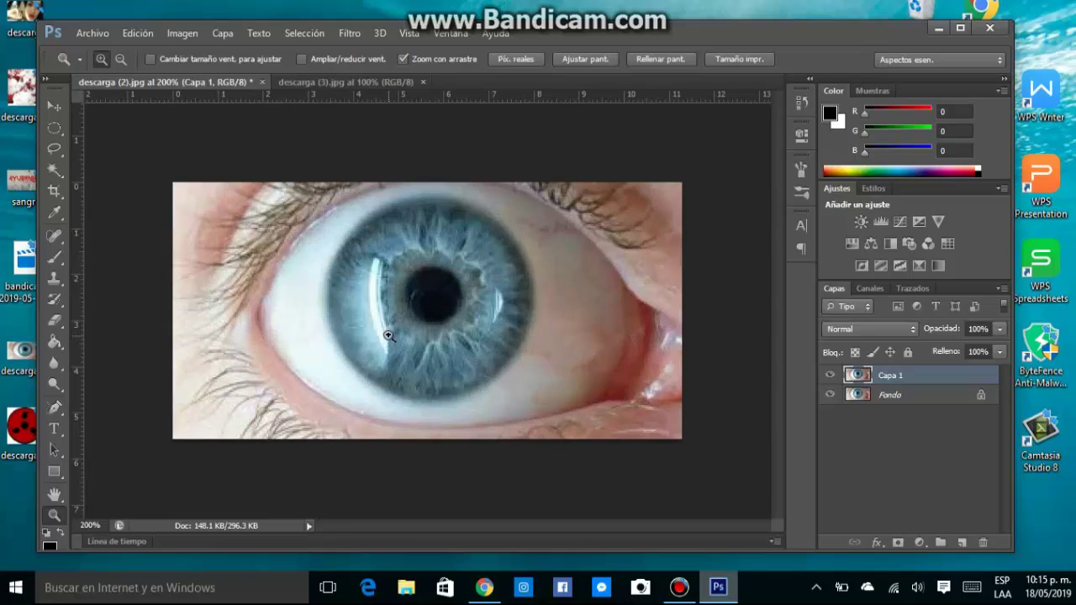
{"action": "left_click", "coordinate": [54, 106]}
{"action": "left_click", "coordinate": [333, 85]}
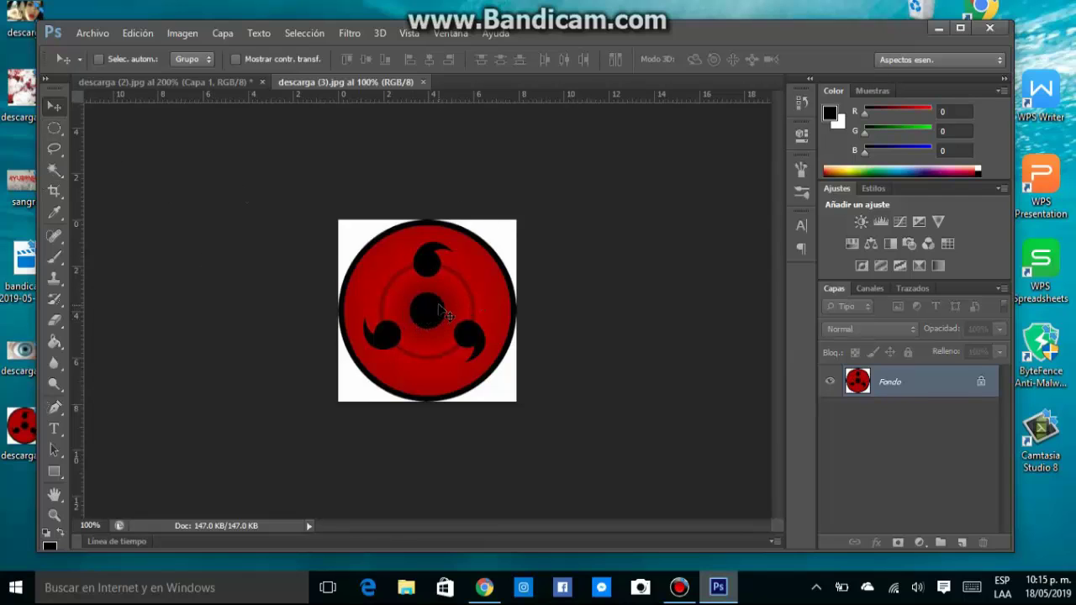
Drag the Sharingan into the eye photo as Capa 2 and scale it down to about half size.
{"action": "left_click_drag", "start_coordinate": [443, 313], "coordinate": [227, 87]}
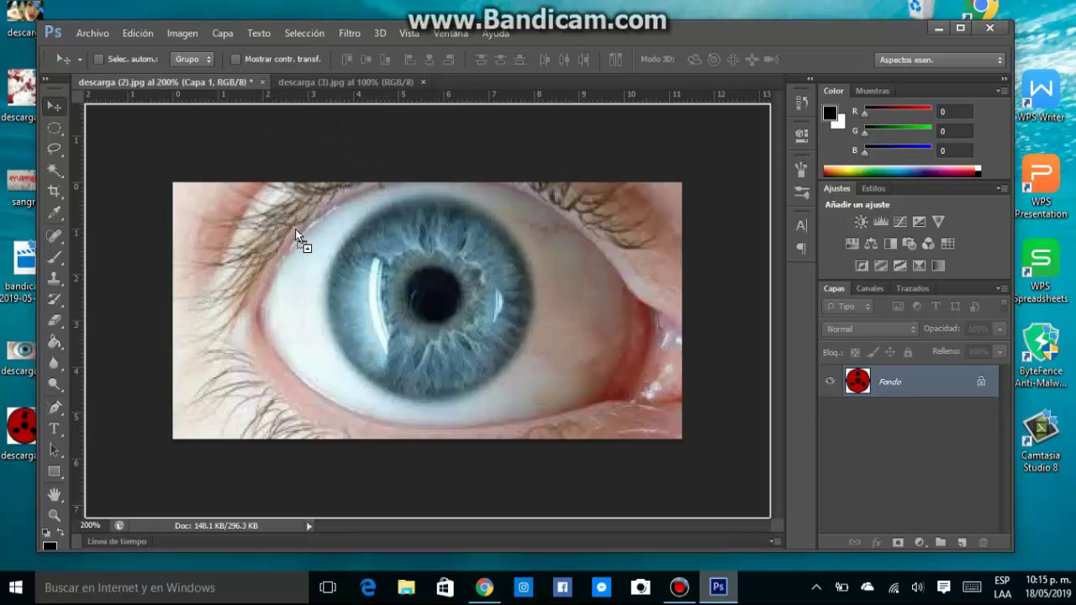
{"action": "mouse_move", "coordinate": [227, 88]}
{"action": "left_mouse_down"}
{"action": "mouse_move", "coordinate": [310, 266]}
{"action": "mouse_move", "coordinate": [368, 246]}
{"action": "left_mouse_up"}
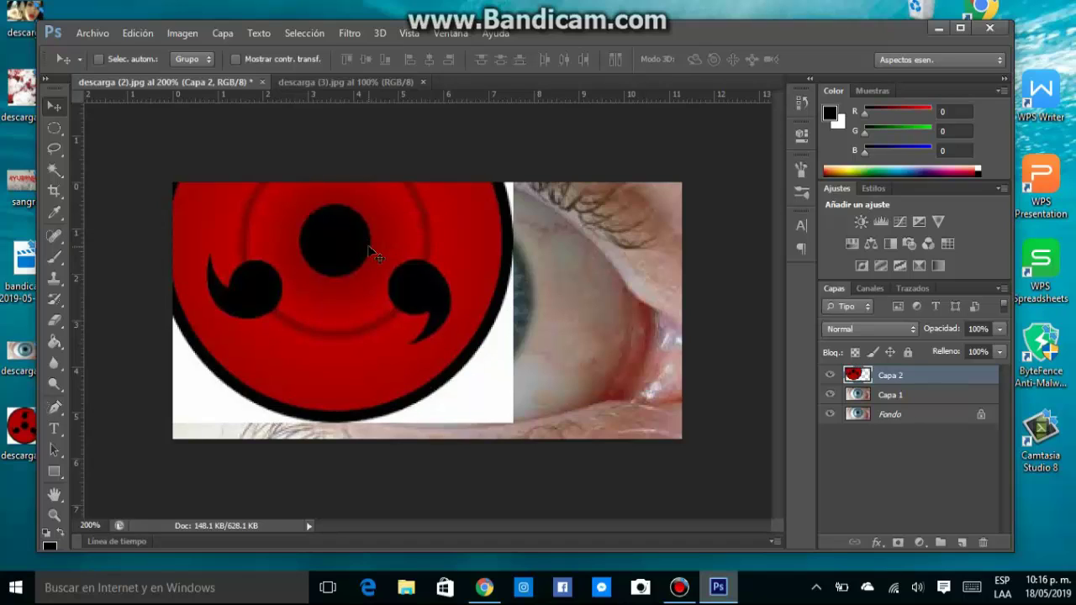
{"action": "key", "text": "ctrl+t"}
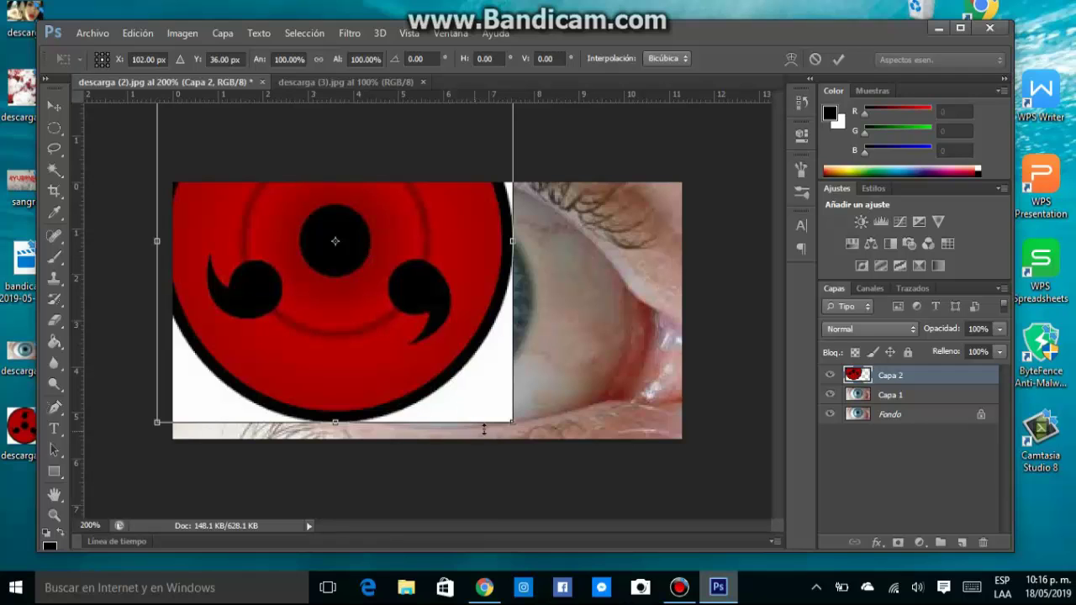
{"action": "mouse_move", "coordinate": [510, 421]}
{"action": "left_mouse_down"}
{"action": "mouse_move", "coordinate": [288, 220]}
{"action": "mouse_move", "coordinate": [440, 356]}
{"action": "mouse_move", "coordinate": [464, 350]}
{"action": "left_mouse_up"}
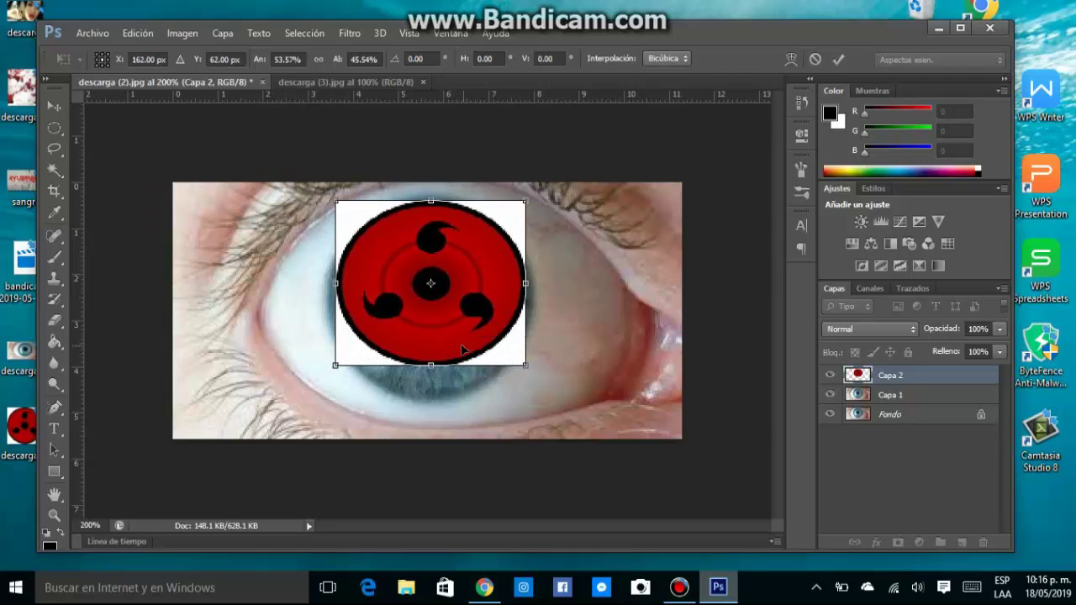
{"action": "left_click", "coordinate": [54, 107]}
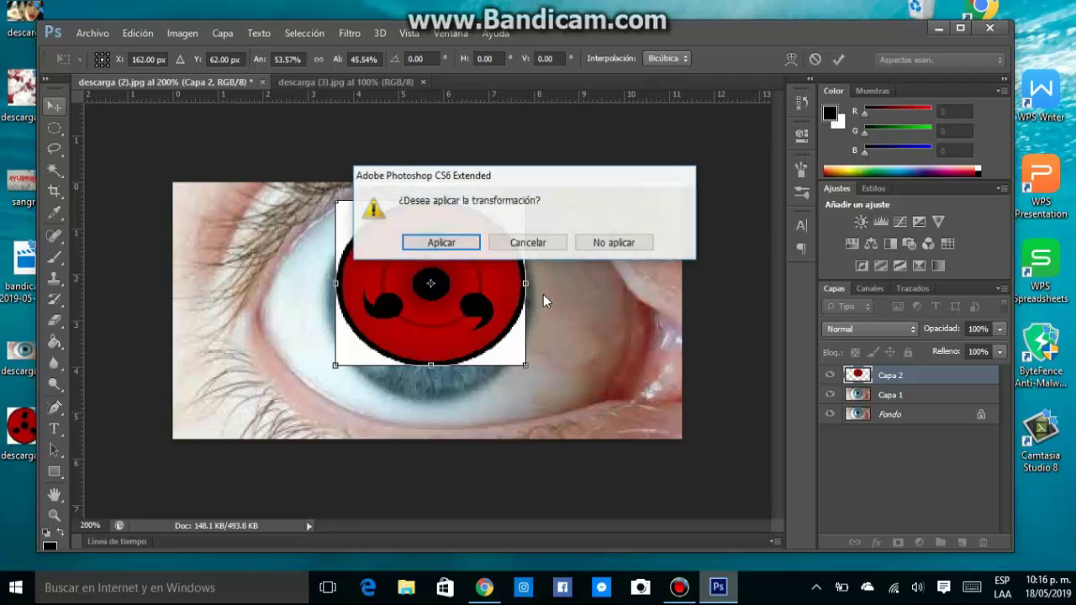
{"action": "left_click", "coordinate": [442, 243]}
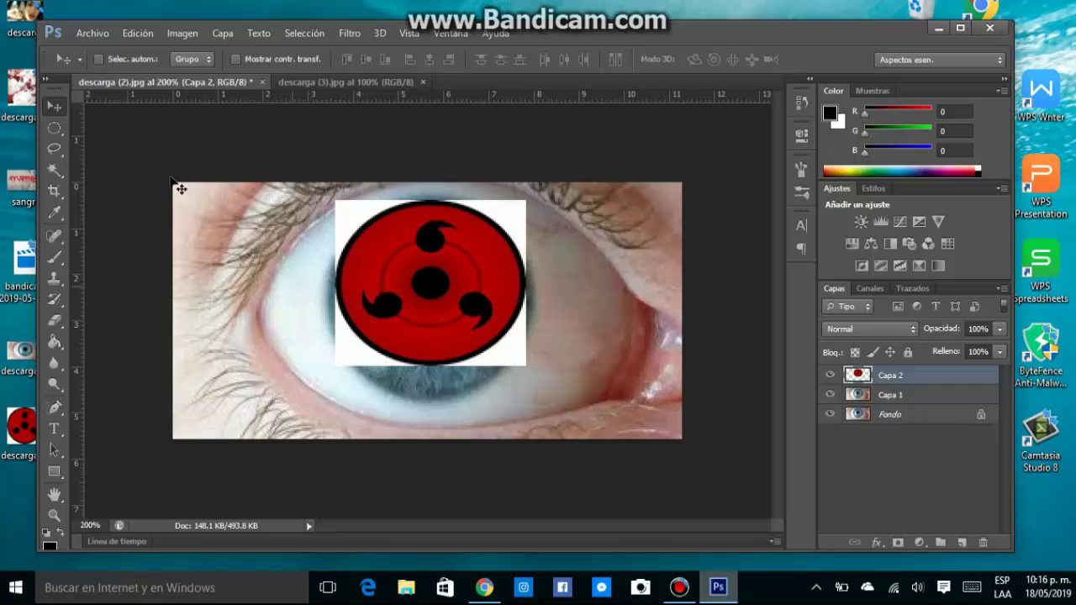
Delete the four white corners around the Sharingan disc using the Magic Wand.
{"action": "left_click", "coordinate": [59, 173]}
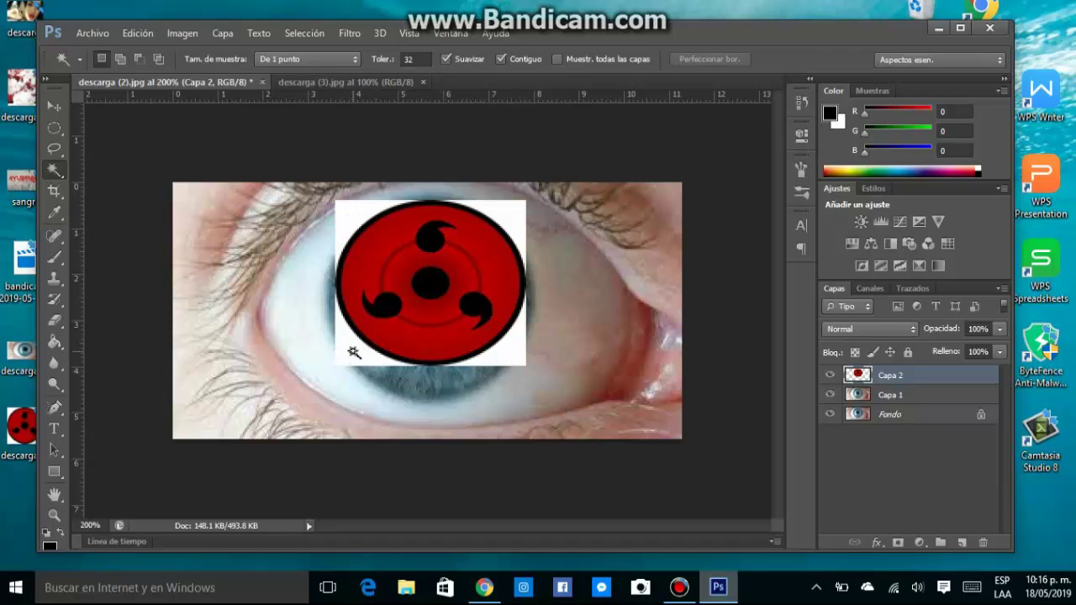
{"action": "left_click", "coordinate": [354, 353]}
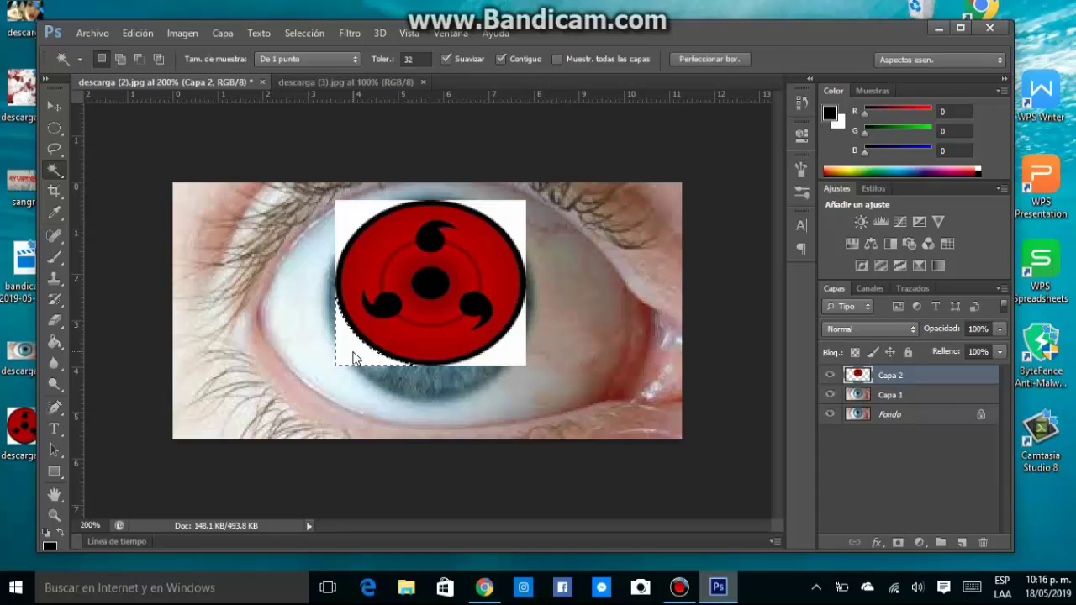
{"action": "key", "text": "Delete"}
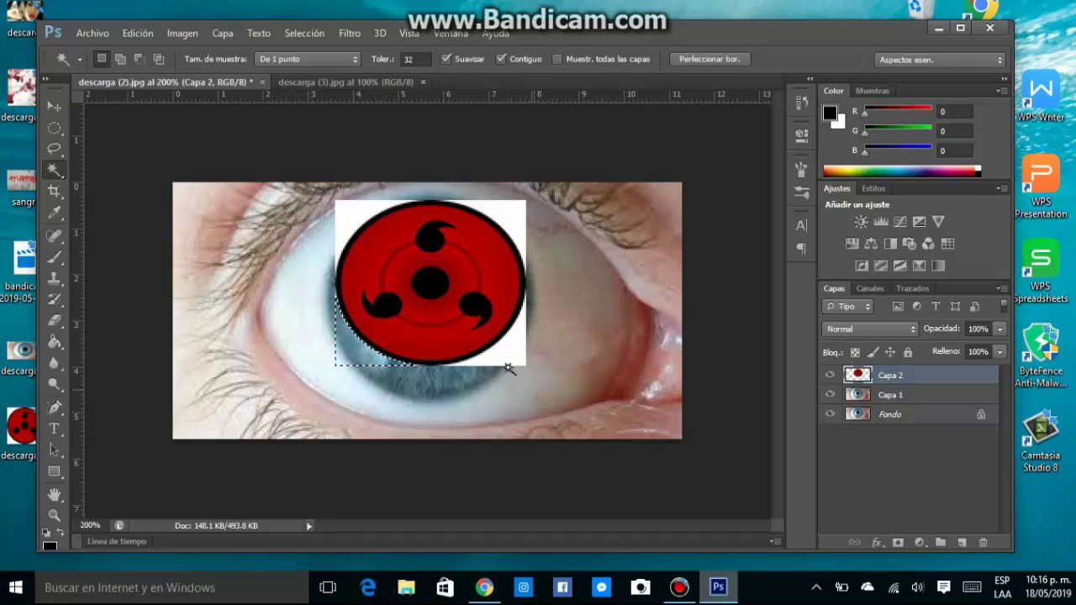
{"action": "left_click", "coordinate": [505, 363]}
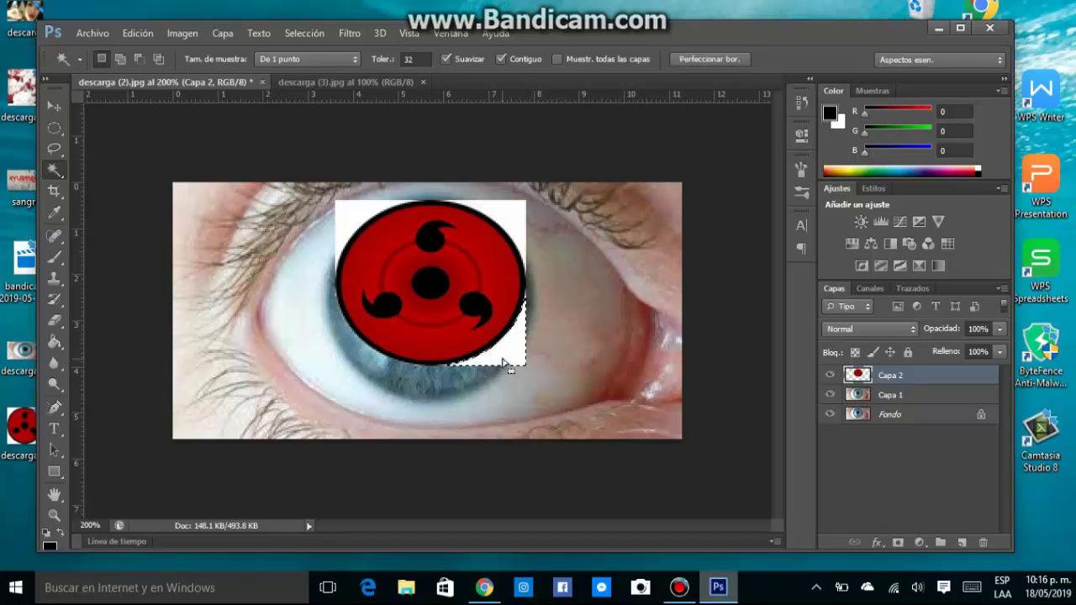
{"action": "key", "text": "Delete"}
{"action": "left_click", "coordinate": [509, 214]}
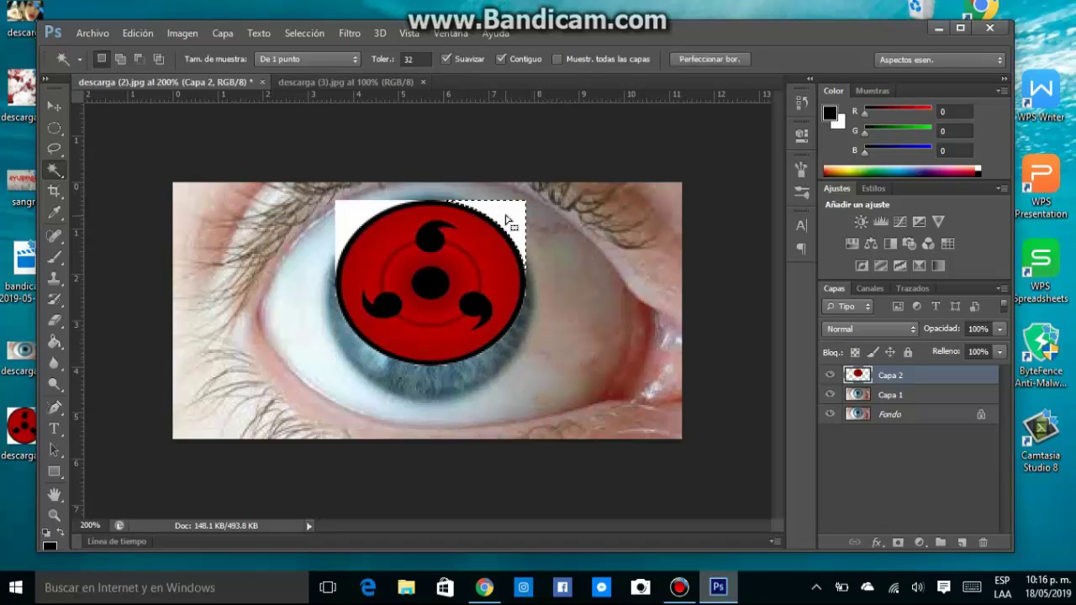
{"action": "key", "text": "Delete"}
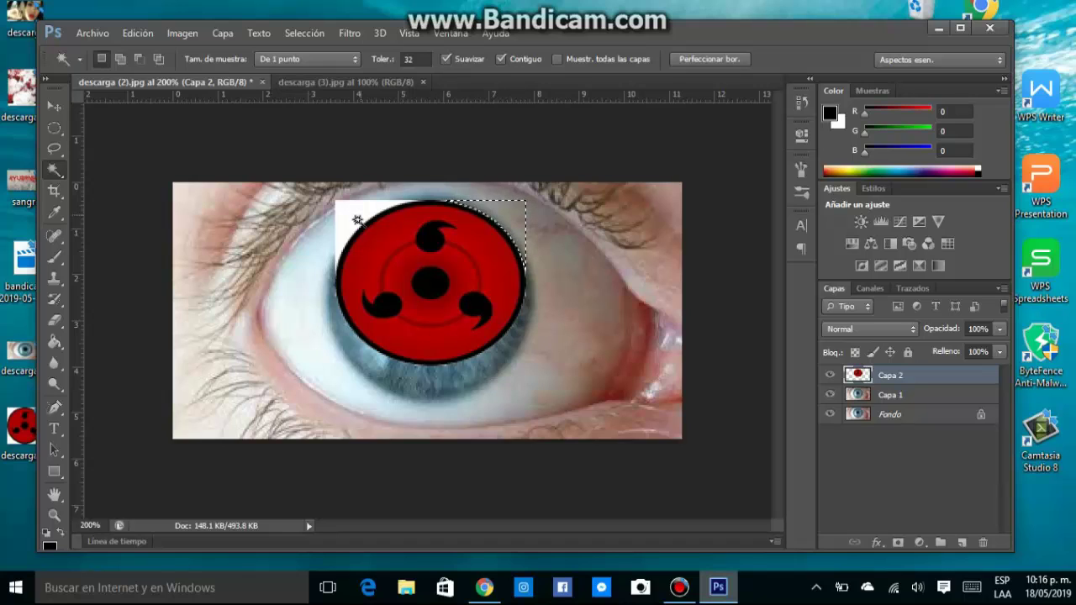
{"action": "left_click", "coordinate": [359, 224]}
{"action": "key", "text": "Delete"}
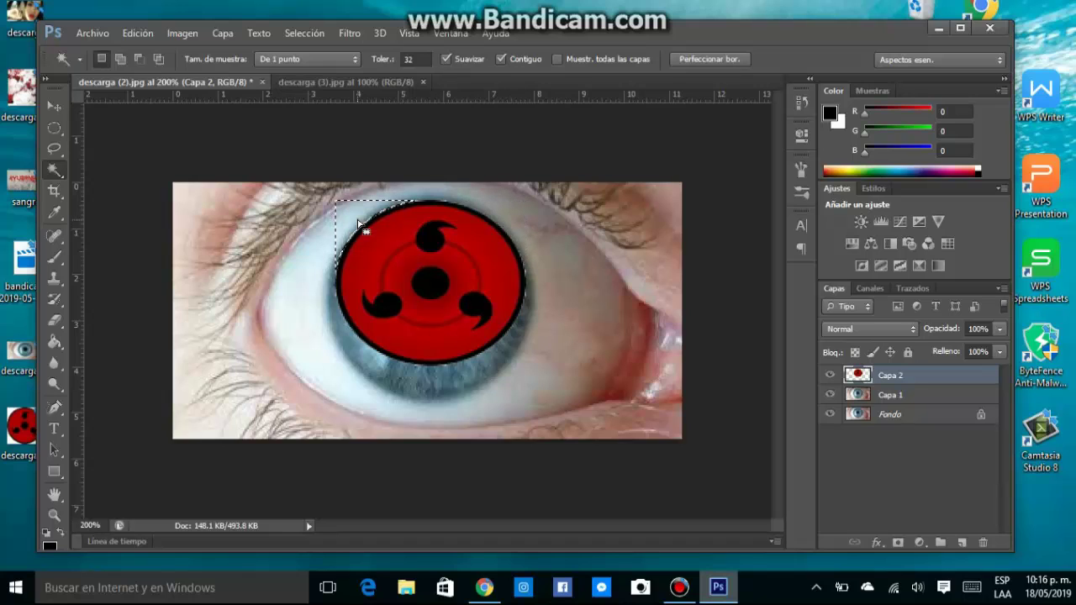
Deselect and nudge the Sharingan layer slightly down over the iris.
{"action": "left_click", "coordinate": [54, 148]}
{"action": "left_click", "coordinate": [125, 166]}
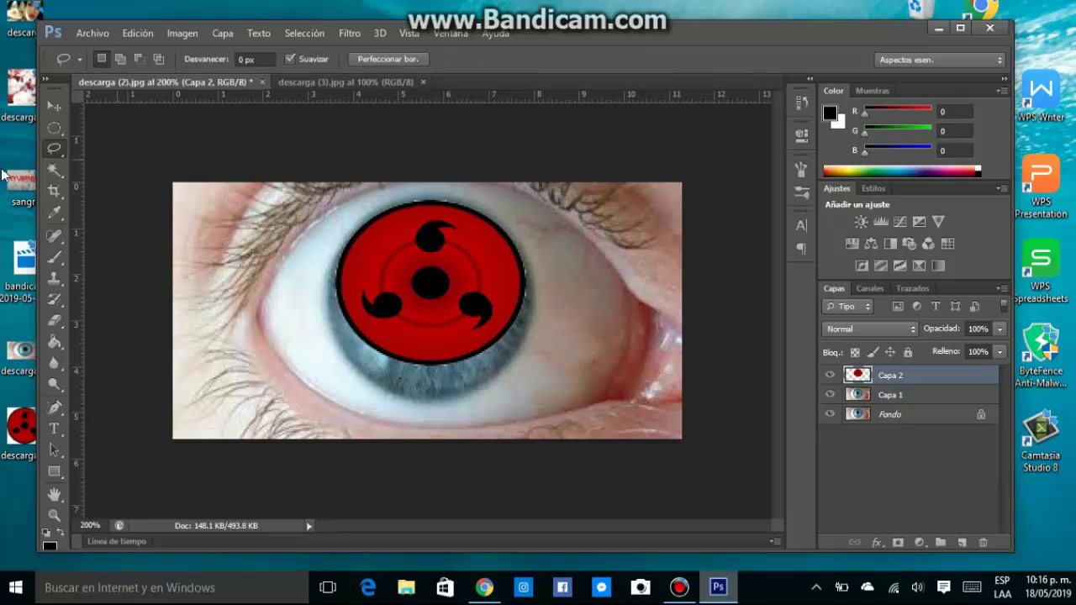
{"action": "left_click", "coordinate": [54, 106]}
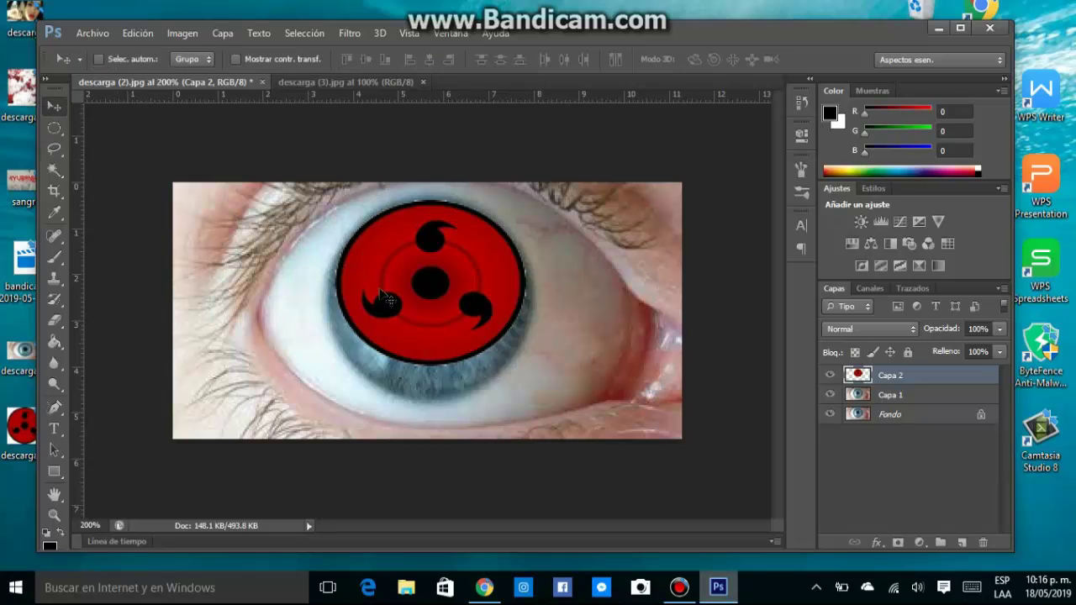
{"action": "left_click_drag", "start_coordinate": [423, 297], "coordinate": [424, 307]}
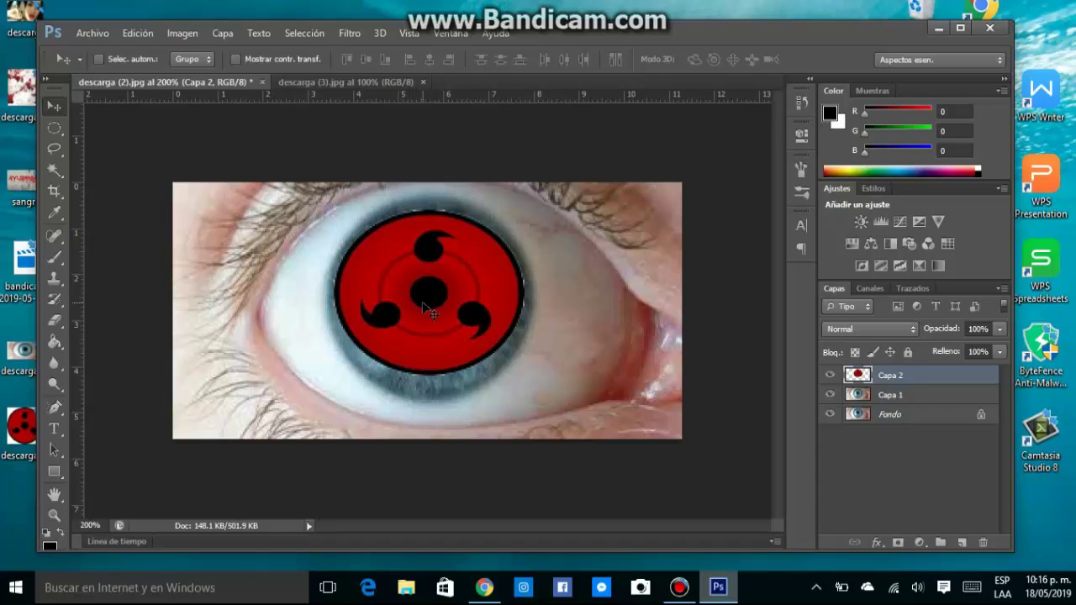
Free-transform Capa 2 to 110% width and 125.49% height so it covers the iris.
{"action": "key", "text": "ctrl+t"}
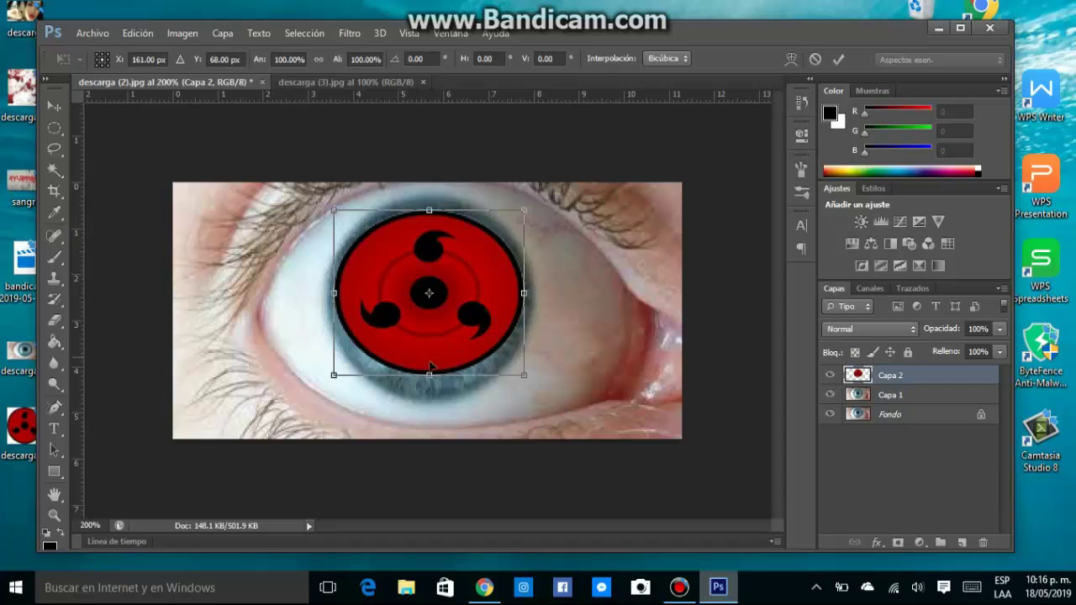
{"action": "left_click_drag", "start_coordinate": [428, 378], "coordinate": [418, 403]}
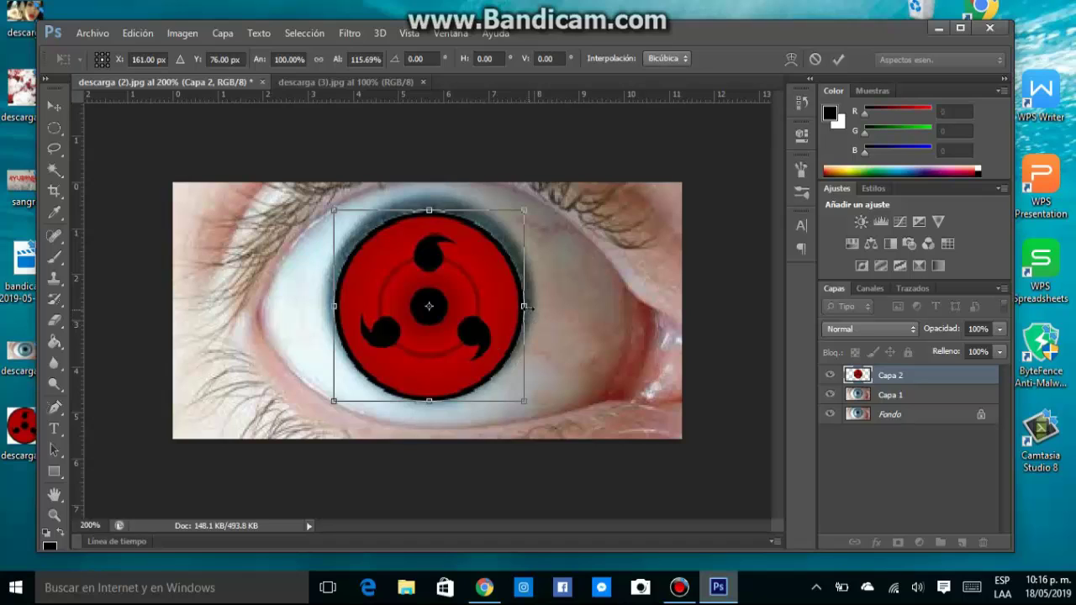
{"action": "left_click_drag", "start_coordinate": [526, 307], "coordinate": [530, 307]}
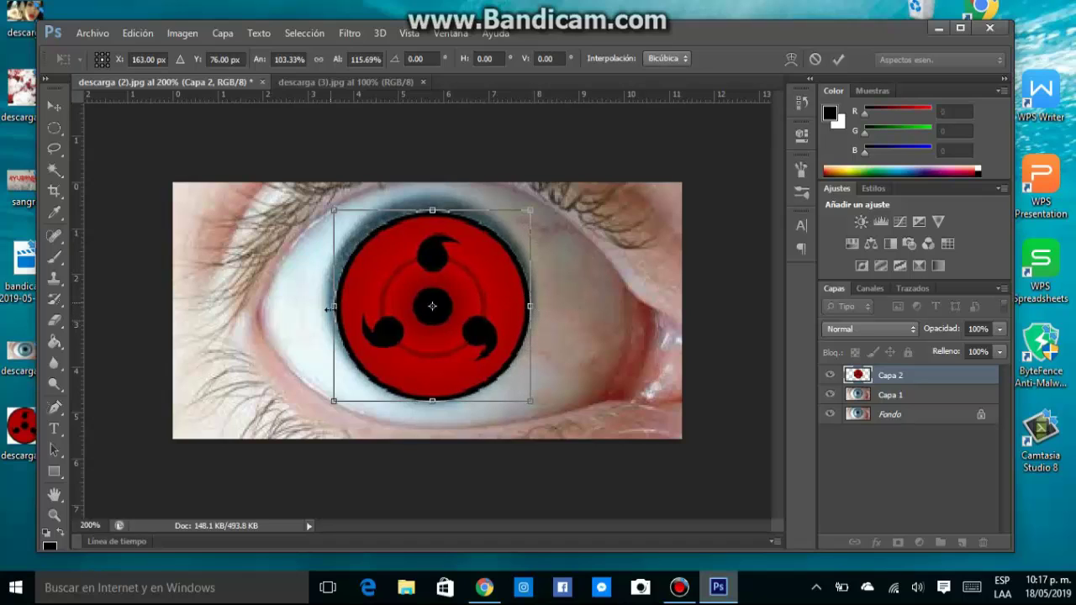
{"action": "left_click_drag", "start_coordinate": [335, 302], "coordinate": [330, 303]}
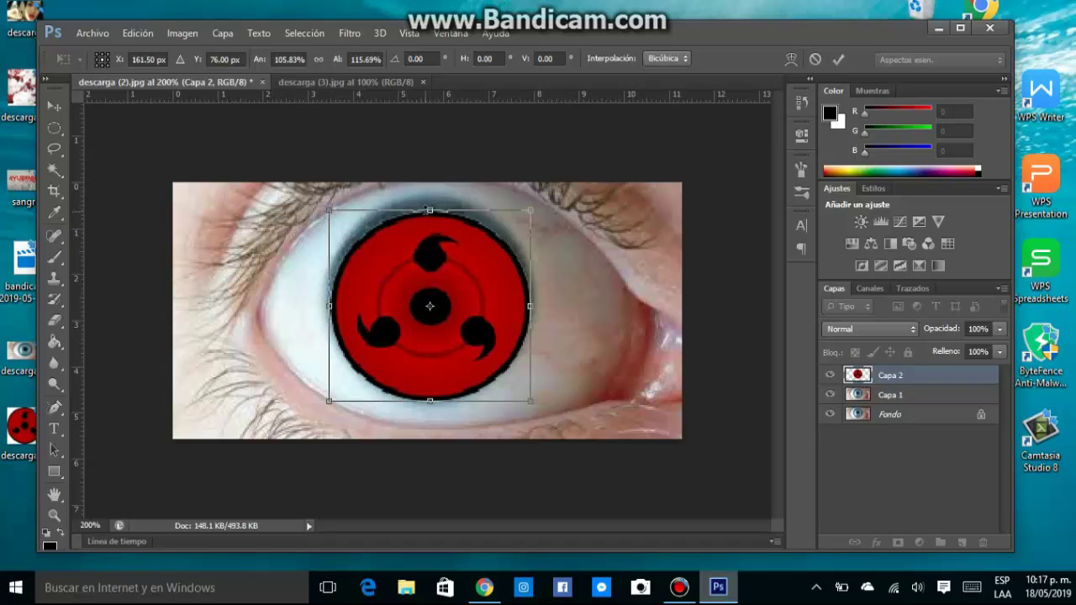
{"action": "left_click_drag", "start_coordinate": [429, 210], "coordinate": [430, 199]}
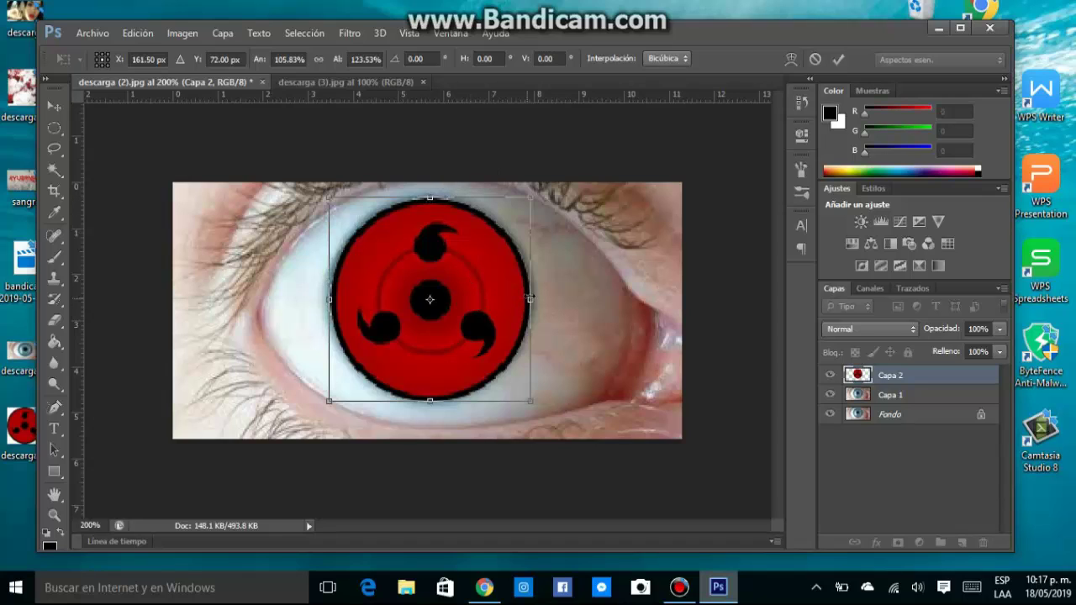
{"action": "left_click_drag", "start_coordinate": [530, 298], "coordinate": [533, 299]}
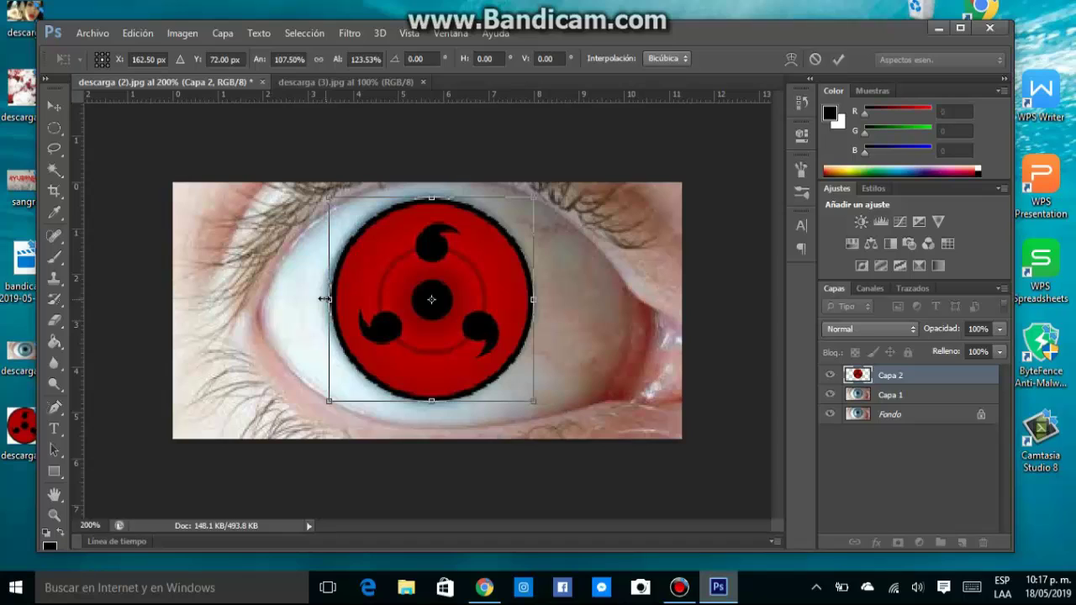
{"action": "left_click_drag", "start_coordinate": [325, 298], "coordinate": [322, 298]}
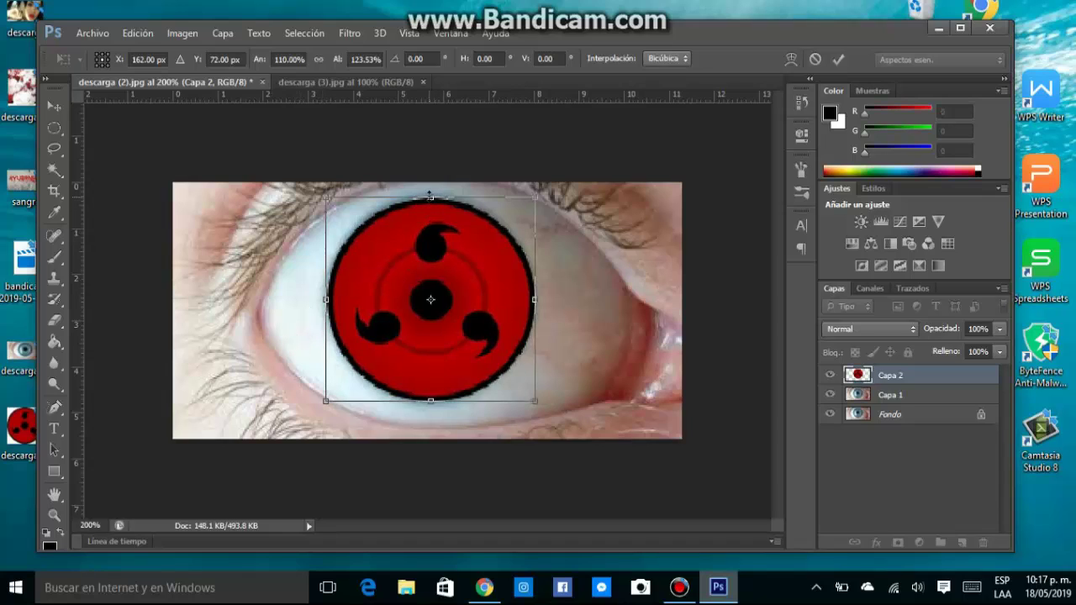
{"action": "left_click_drag", "start_coordinate": [431, 194], "coordinate": [431, 192]}
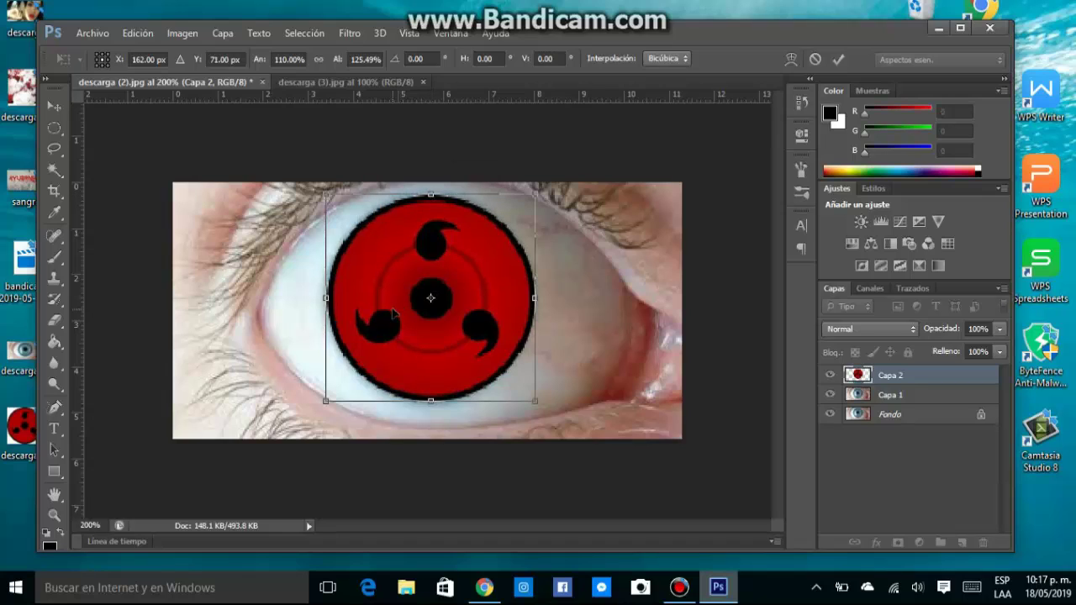
{"action": "left_click", "coordinate": [54, 106]}
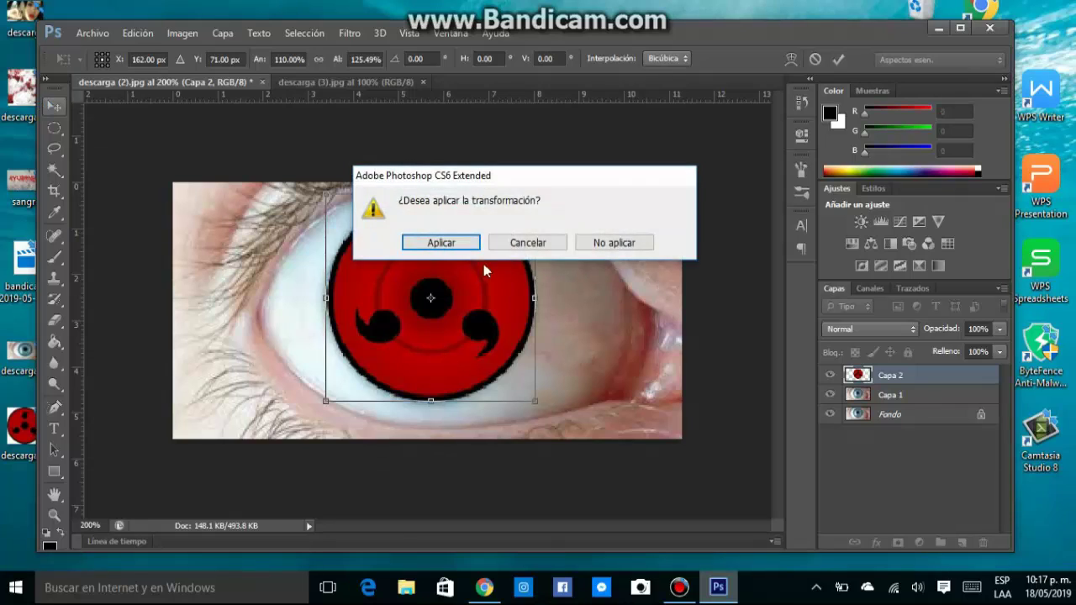
{"action": "left_click", "coordinate": [439, 243]}
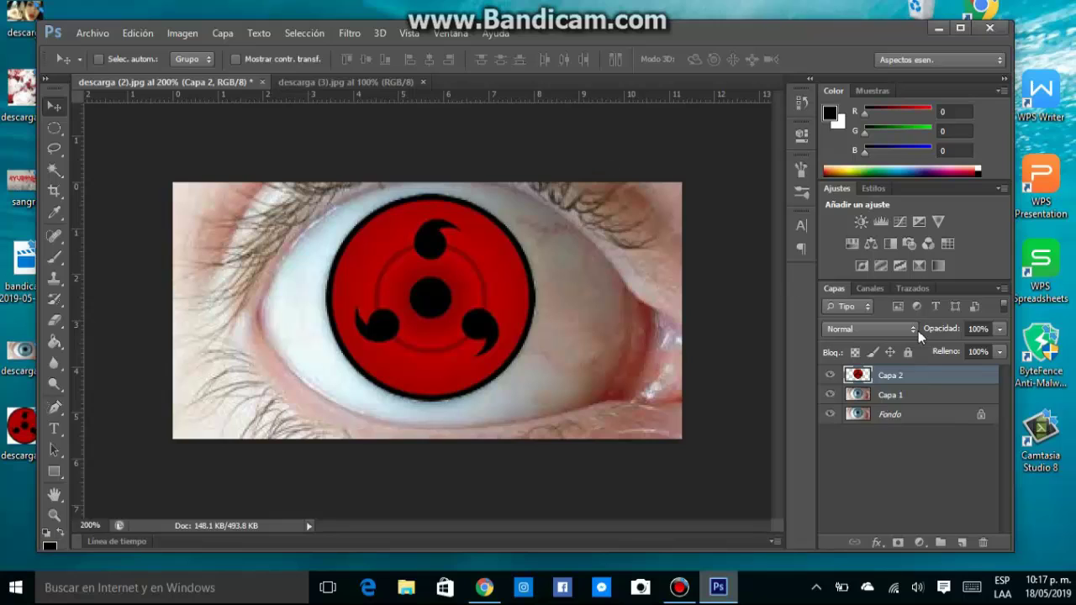
Try Luz suave and Luz fuerte, then set Capa 2's blend mode to Superponer.
{"action": "left_click", "coordinate": [870, 329]}
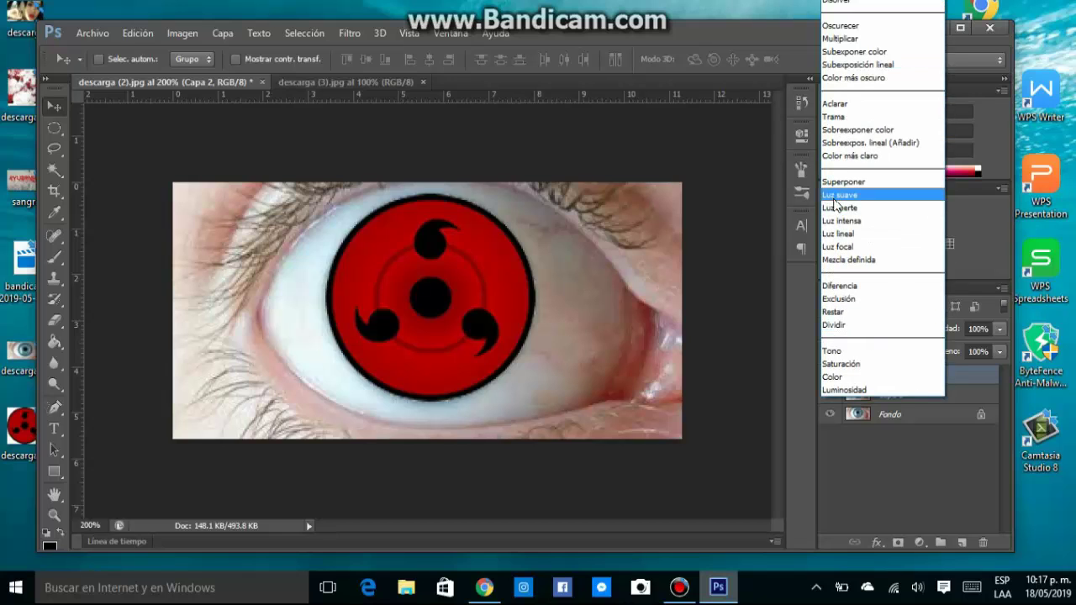
{"action": "left_click", "coordinate": [839, 195]}
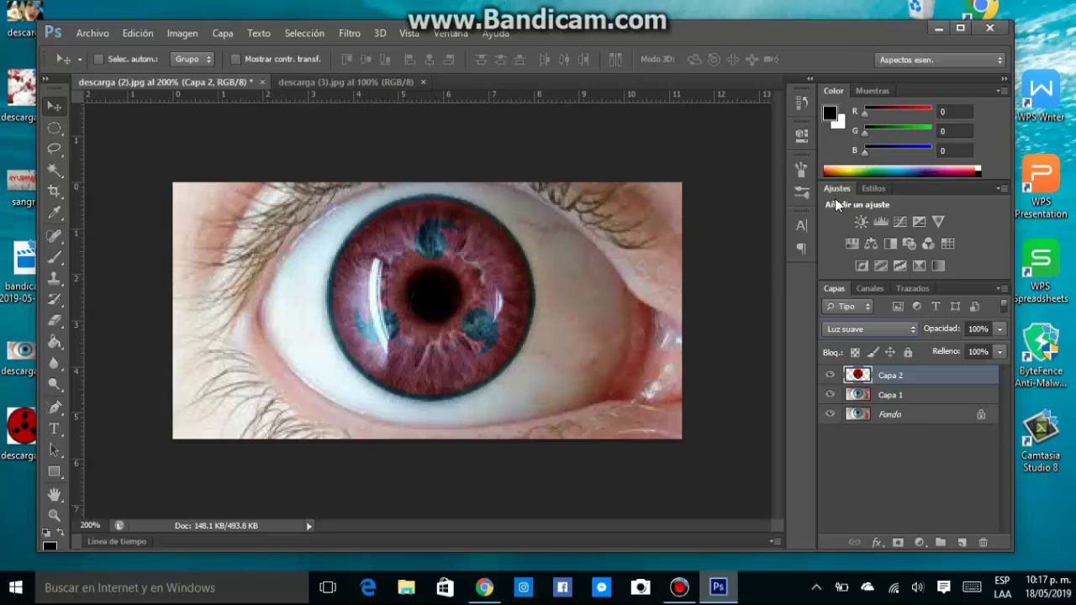
{"action": "left_click", "coordinate": [862, 334]}
{"action": "left_click", "coordinate": [849, 210]}
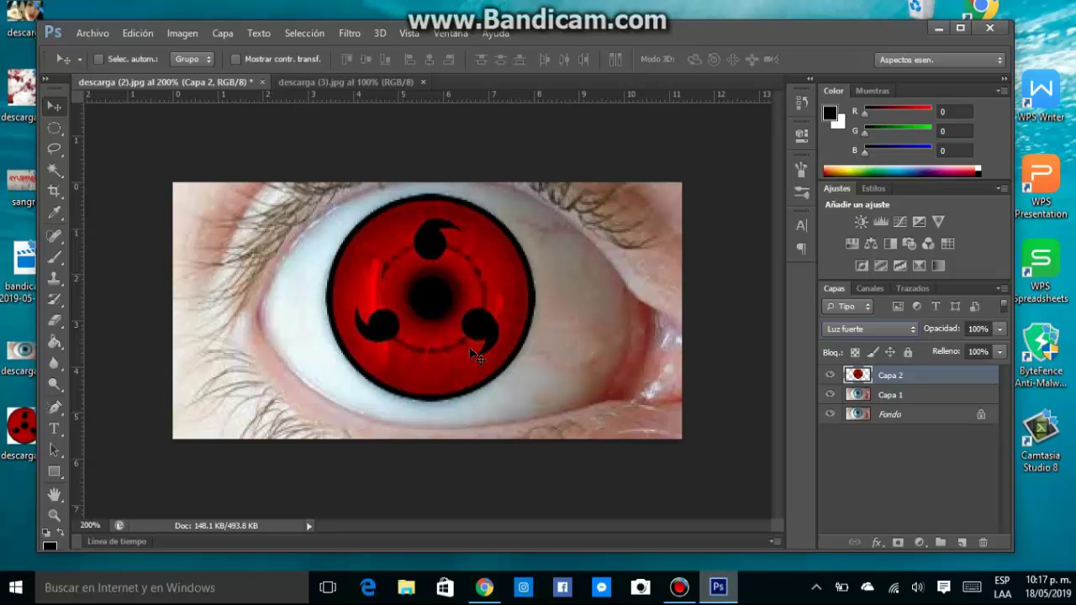
{"action": "left_click", "coordinate": [858, 332]}
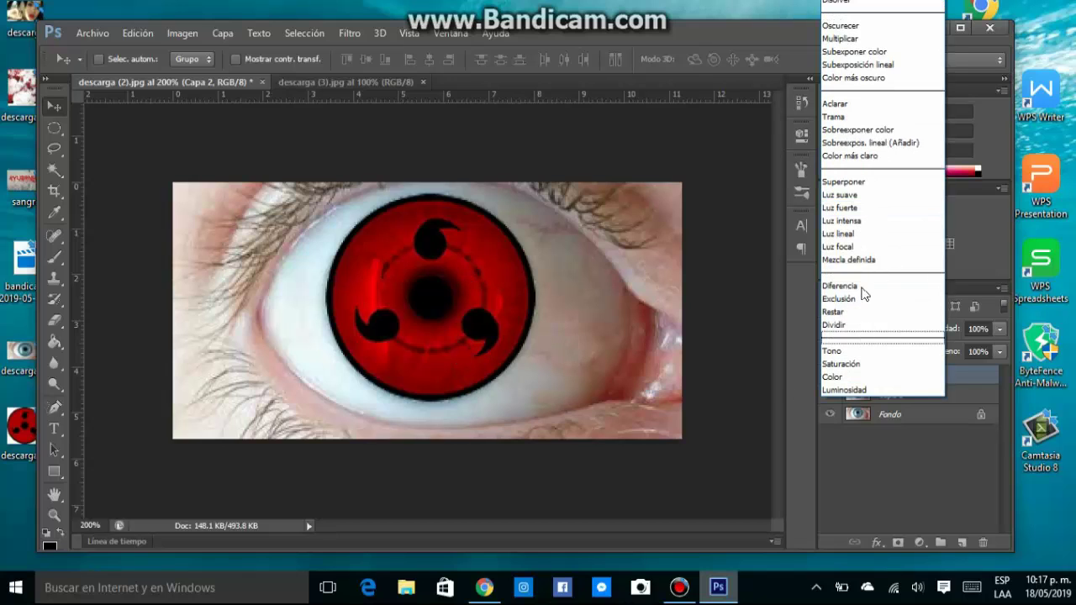
{"action": "left_click", "coordinate": [851, 183]}
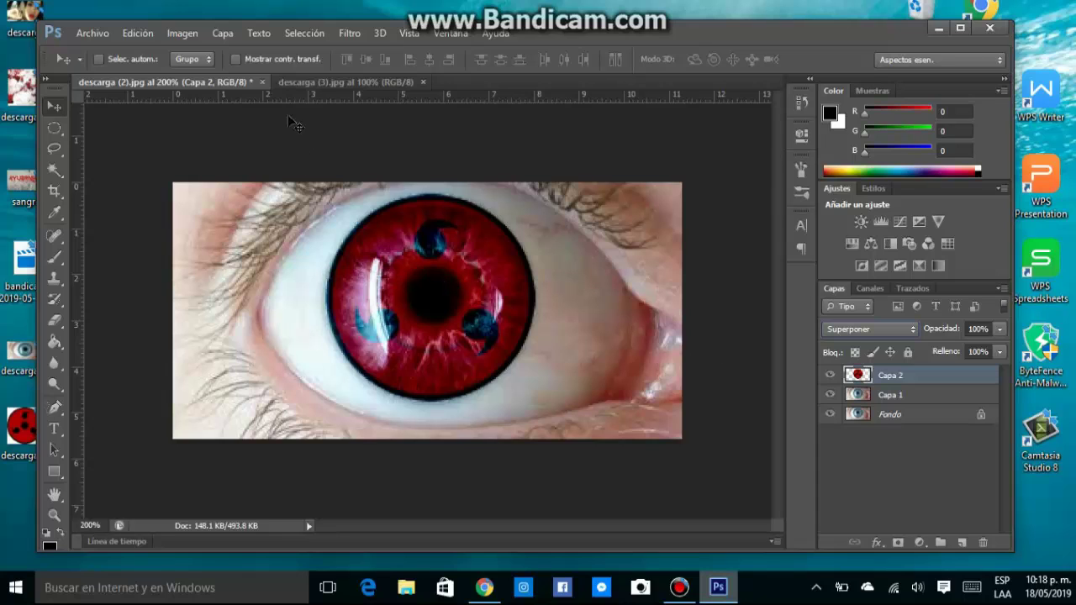
{"action": "left_click", "coordinate": [348, 38]}
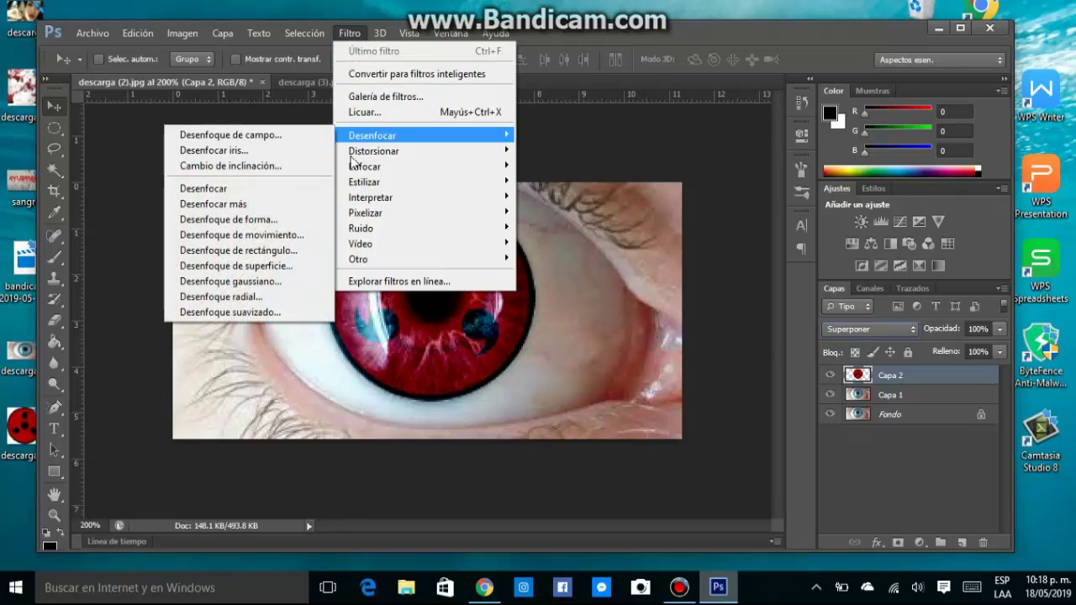
{"action": "mouse_move", "coordinate": [372, 135]}
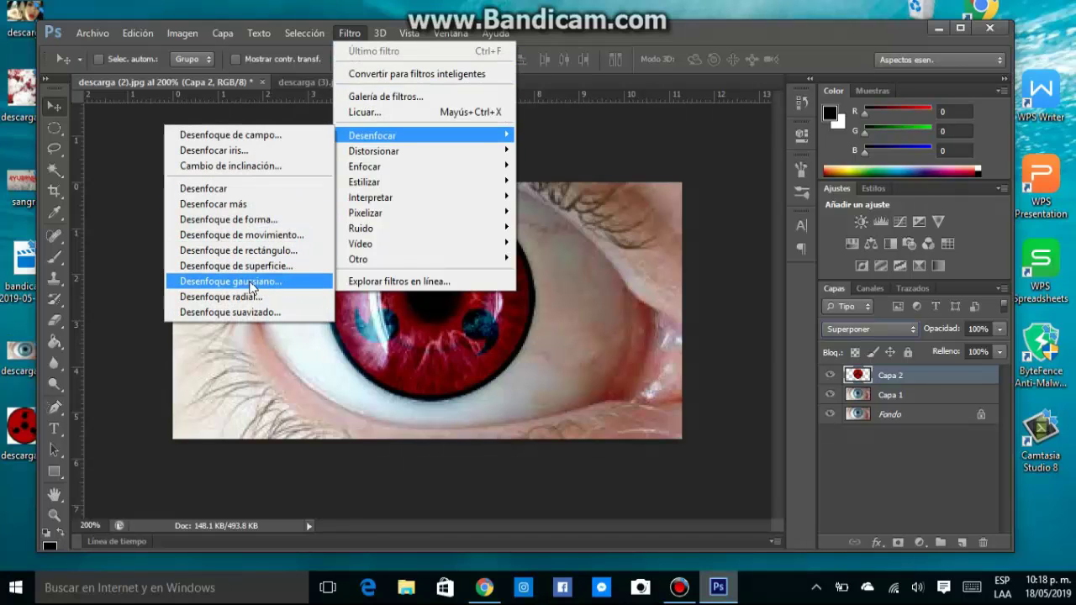
Open Desenfoque gaussiano on Capa 2 and bring the radius down to 5.3 pixels.
{"action": "left_click", "coordinate": [254, 282]}
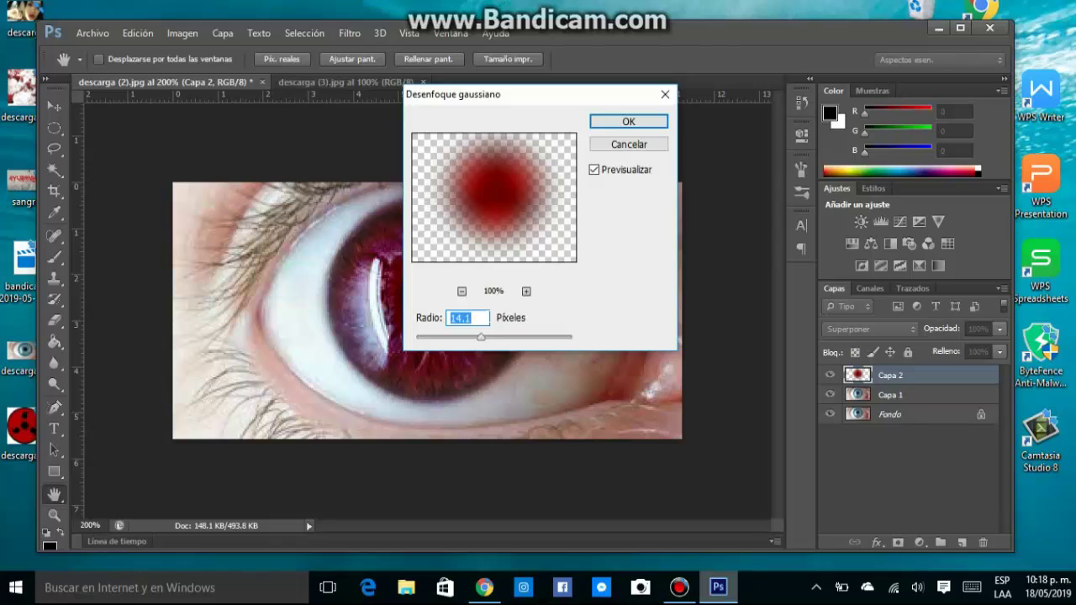
{"action": "left_click_drag", "start_coordinate": [504, 219], "coordinate": [495, 224]}
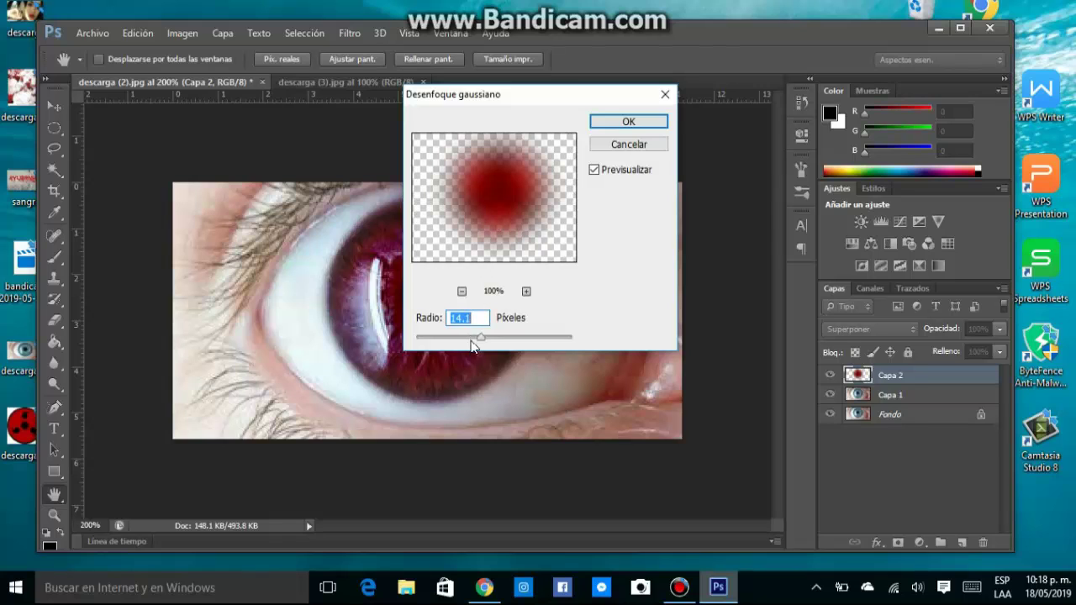
{"action": "left_click_drag", "start_coordinate": [483, 338], "coordinate": [481, 342]}
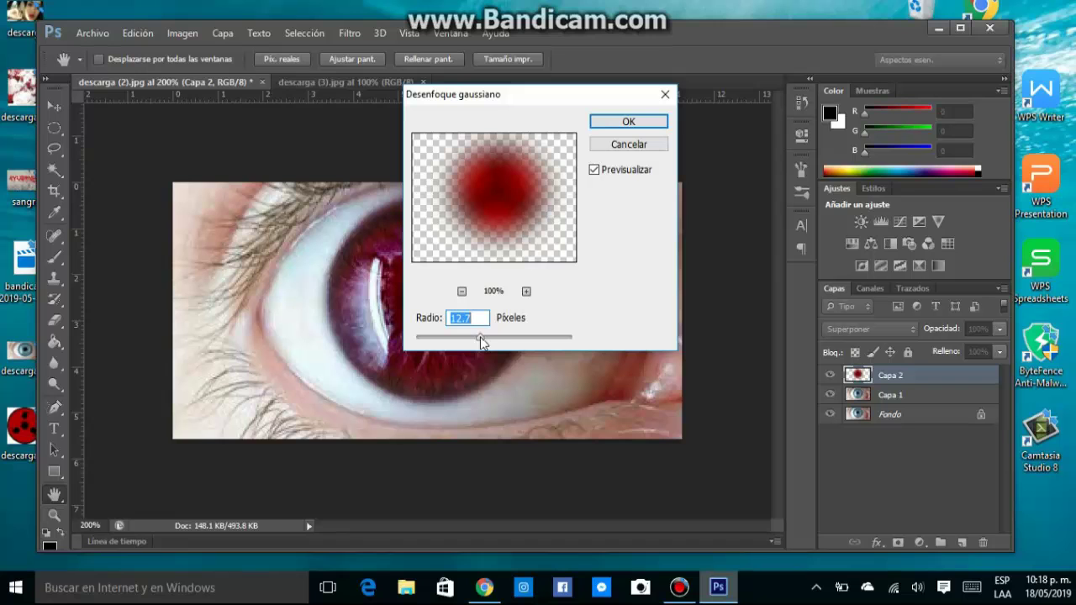
{"action": "mouse_move", "coordinate": [551, 100]}
{"action": "left_mouse_down"}
{"action": "mouse_move", "coordinate": [717, 347]}
{"action": "mouse_move", "coordinate": [503, 105]}
{"action": "left_mouse_up"}
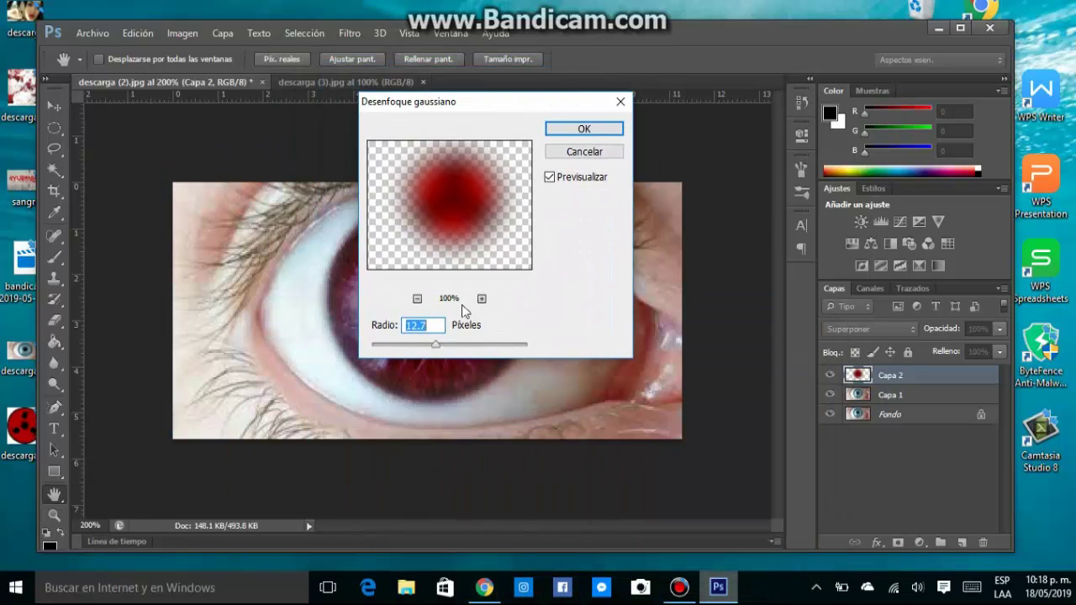
{"action": "left_click_drag", "start_coordinate": [435, 345], "coordinate": [422, 345]}
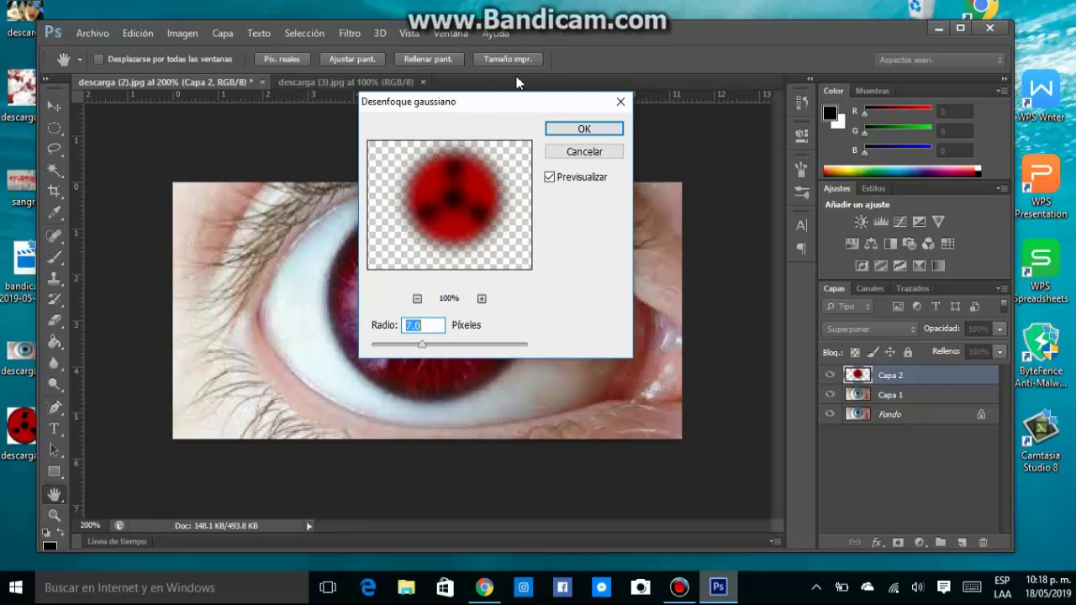
{"action": "mouse_move", "coordinate": [493, 103]}
{"action": "left_mouse_down"}
{"action": "mouse_move", "coordinate": [522, 86]}
{"action": "mouse_move", "coordinate": [511, 111]}
{"action": "left_mouse_up"}
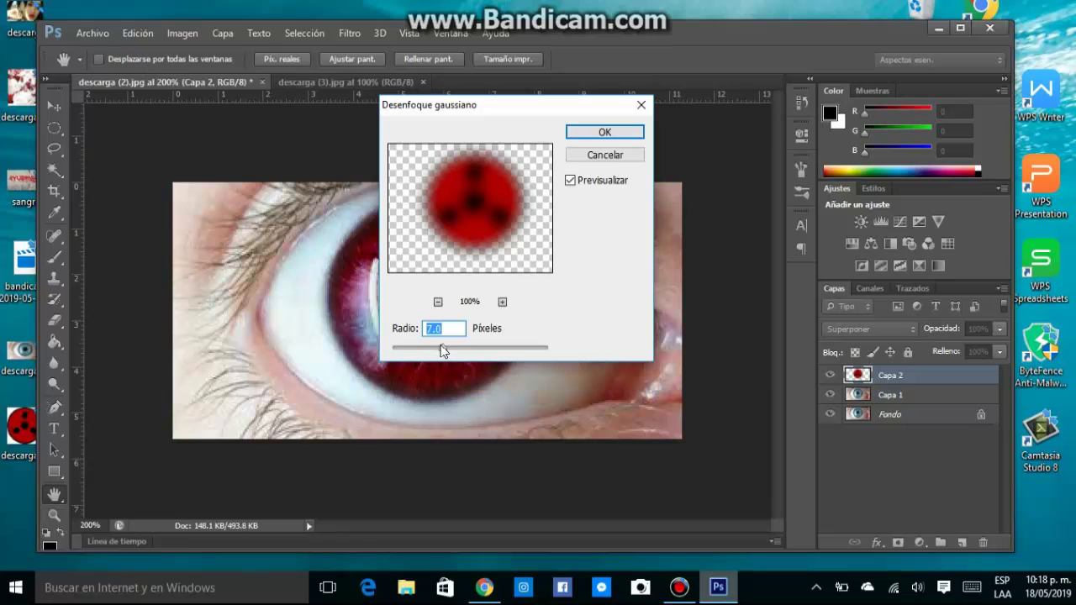
{"action": "left_click_drag", "start_coordinate": [443, 351], "coordinate": [436, 347]}
Lower the Gaussian blur radius to 2.1 pixels and apply it.
{"action": "mouse_move", "coordinate": [535, 110]}
{"action": "left_mouse_down"}
{"action": "mouse_move", "coordinate": [734, 160]}
{"action": "mouse_move", "coordinate": [532, 141]}
{"action": "left_mouse_up"}
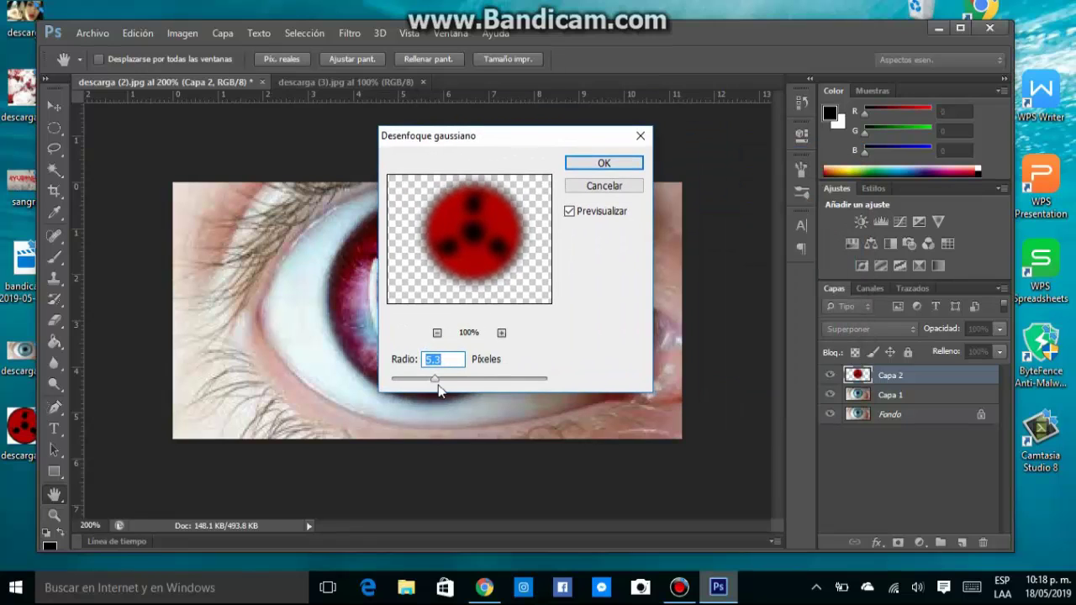
{"action": "left_click_drag", "start_coordinate": [435, 380], "coordinate": [427, 380]}
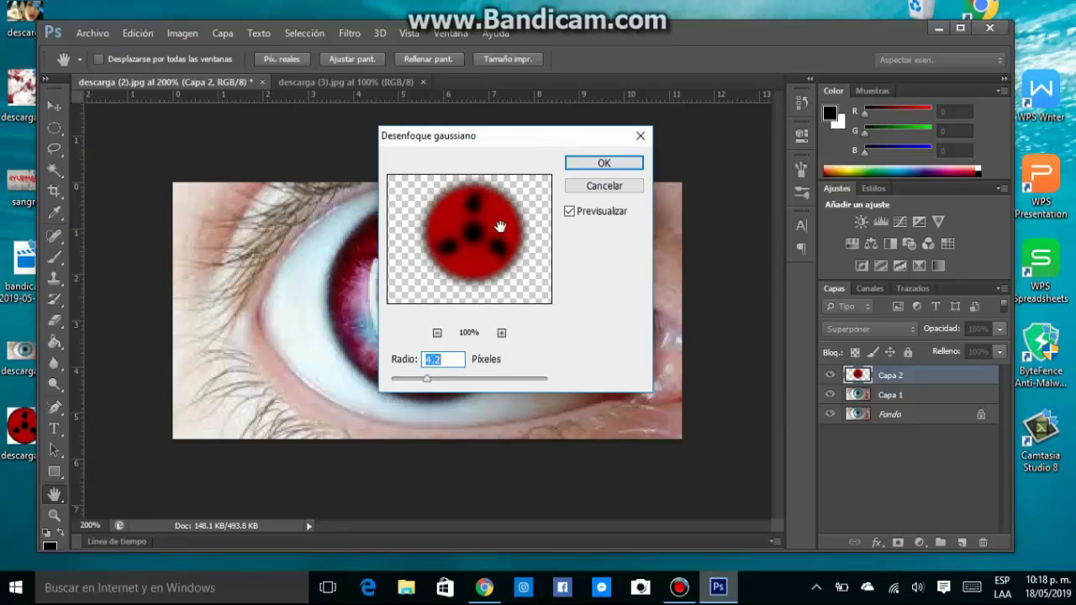
{"action": "mouse_move", "coordinate": [502, 141]}
{"action": "left_mouse_down"}
{"action": "mouse_move", "coordinate": [768, 179]}
{"action": "mouse_move", "coordinate": [490, 182]}
{"action": "left_mouse_up"}
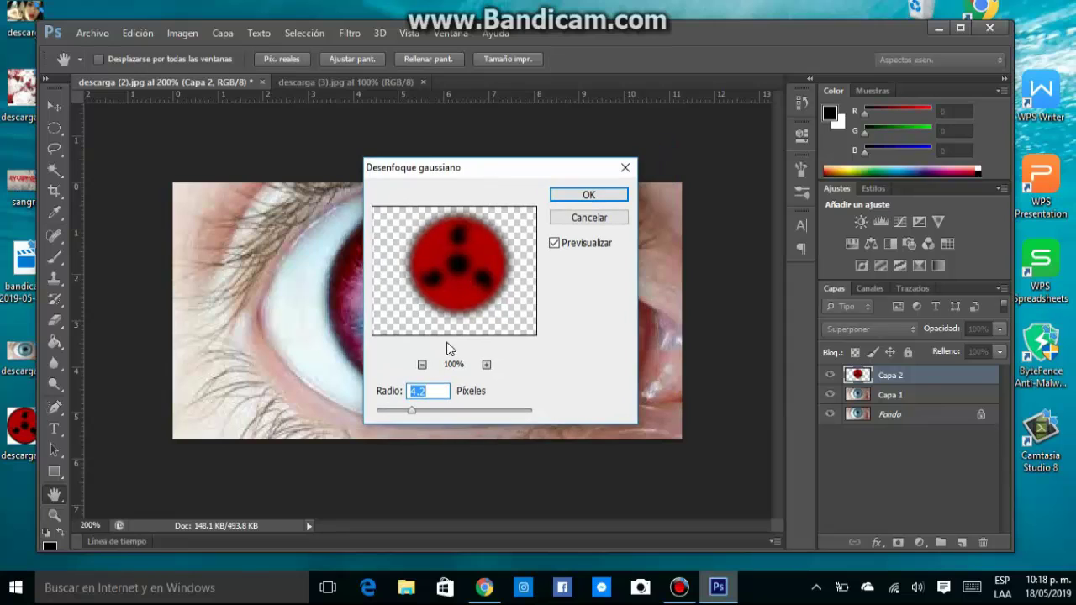
{"action": "left_click_drag", "start_coordinate": [414, 416], "coordinate": [404, 416]}
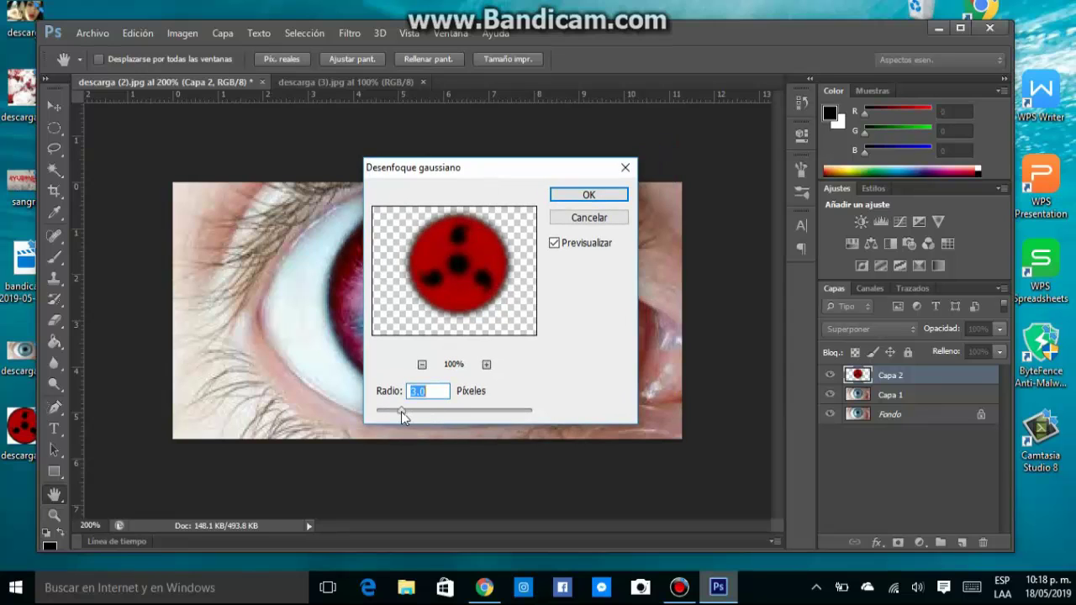
{"action": "mouse_move", "coordinate": [481, 172]}
{"action": "left_mouse_down"}
{"action": "mouse_move", "coordinate": [567, 204]}
{"action": "mouse_move", "coordinate": [790, 218]}
{"action": "mouse_move", "coordinate": [476, 157]}
{"action": "left_mouse_up"}
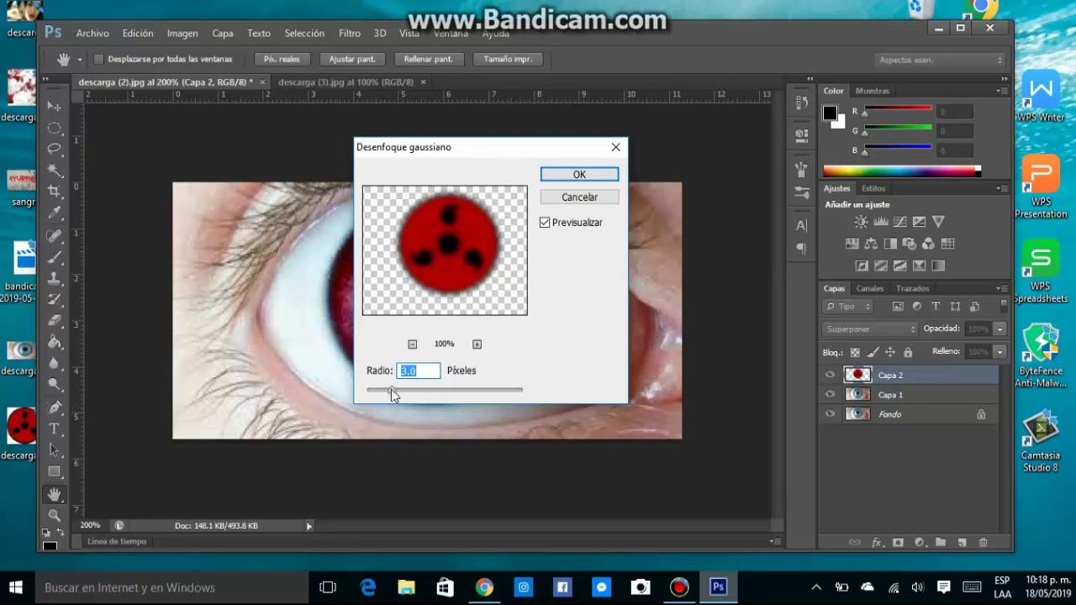
{"action": "left_click_drag", "start_coordinate": [391, 390], "coordinate": [383, 390]}
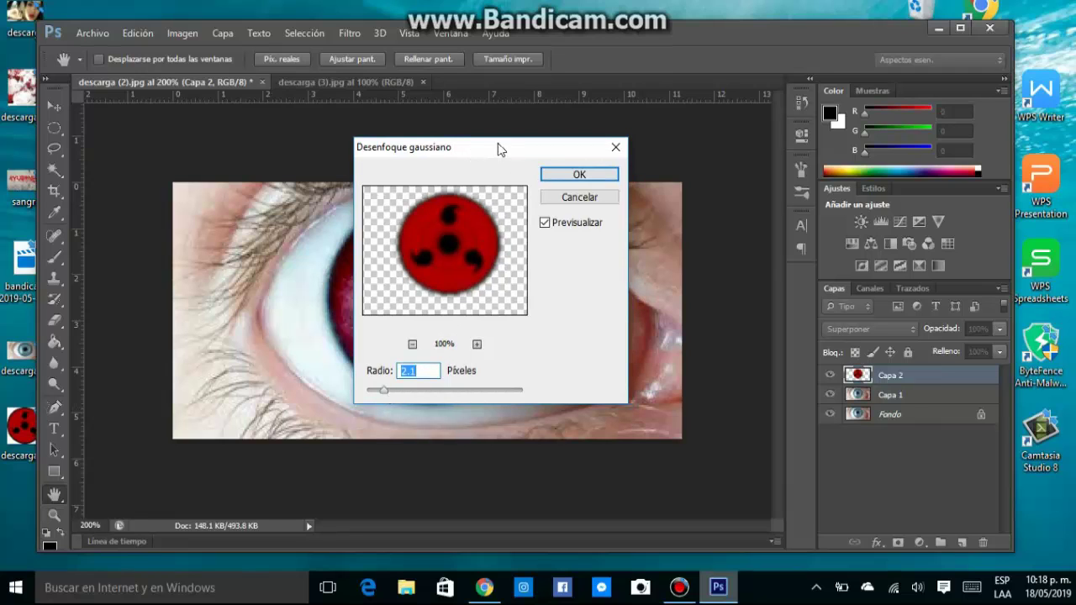
{"action": "mouse_move", "coordinate": [499, 148]}
{"action": "left_mouse_down"}
{"action": "mouse_move", "coordinate": [790, 229]}
{"action": "mouse_move", "coordinate": [493, 139]}
{"action": "left_mouse_up"}
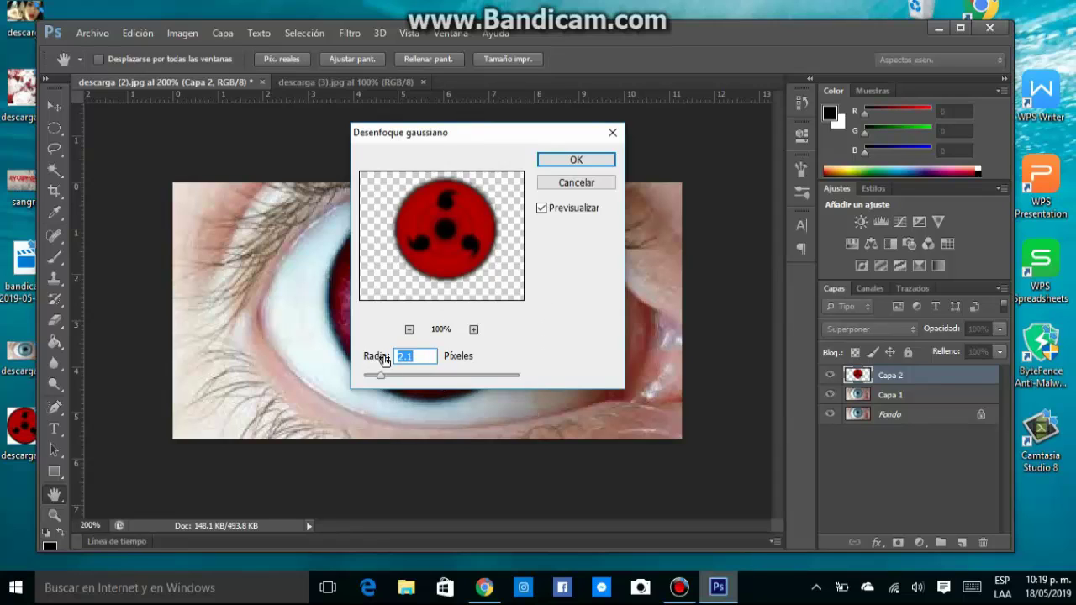
{"action": "mouse_move", "coordinate": [488, 144]}
{"action": "left_mouse_down"}
{"action": "mouse_move", "coordinate": [697, 157]}
{"action": "mouse_move", "coordinate": [482, 131]}
{"action": "left_mouse_up"}
{"action": "left_click", "coordinate": [561, 147]}
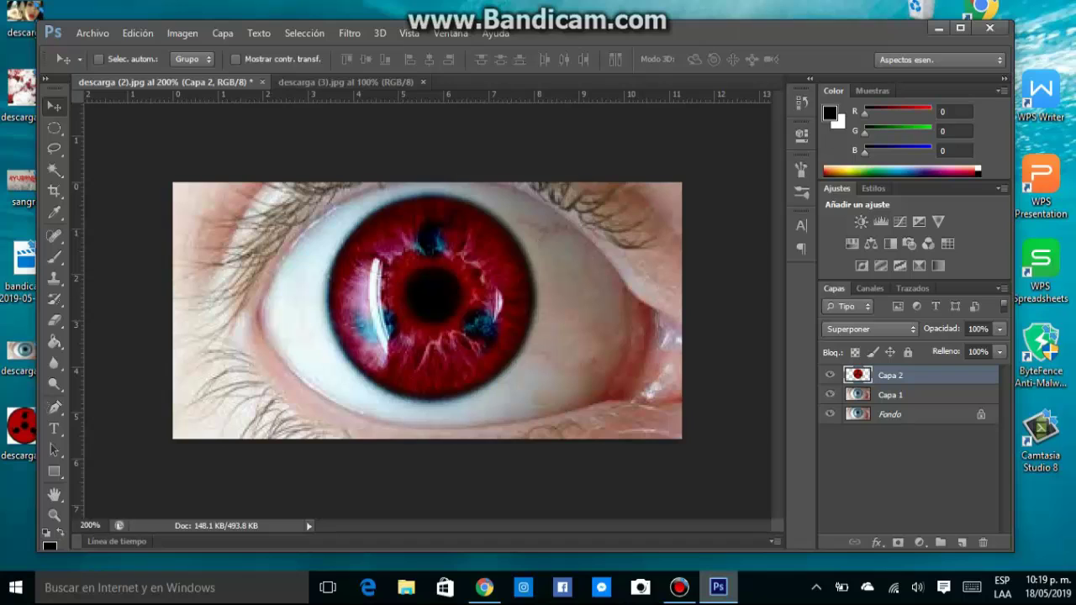
Close the edited descarga (2).jpg eye photo document.
{"action": "left_click", "coordinate": [1019, 14]}
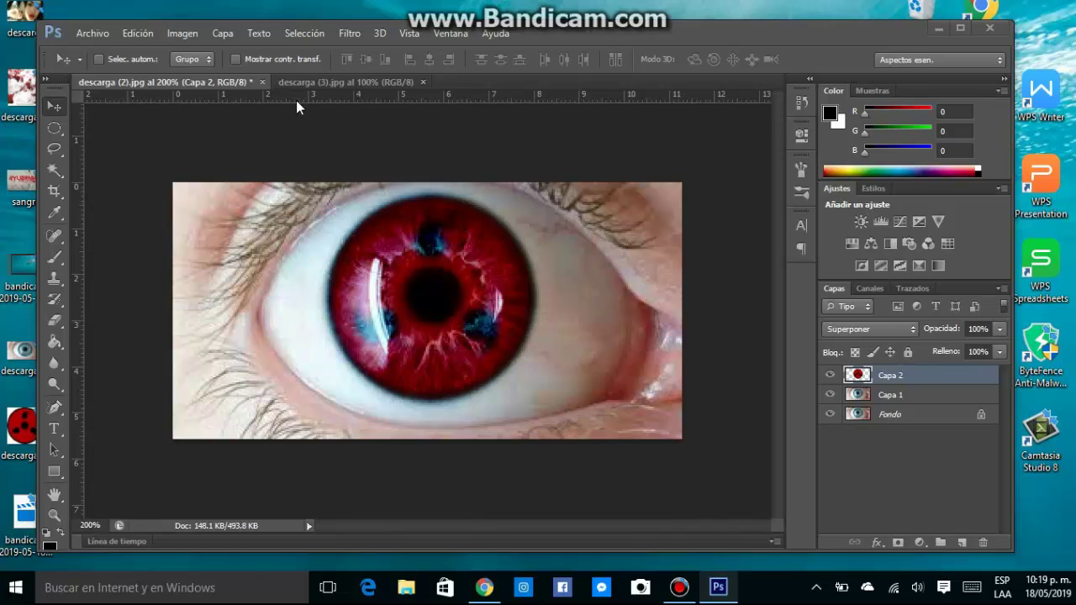
{"action": "left_click", "coordinate": [263, 82]}
Discard the eye photo's changes, reopen descarga (2).jpg and zoom it to 200%.
{"action": "left_click", "coordinate": [512, 244]}
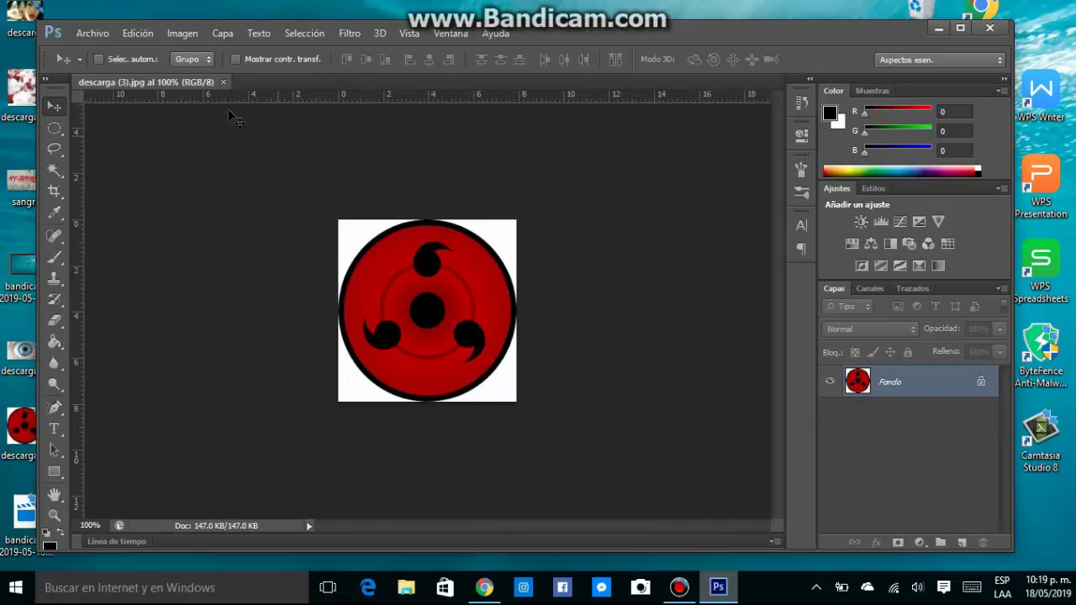
{"action": "left_click", "coordinate": [92, 33]}
{"action": "left_click", "coordinate": [101, 66]}
{"action": "left_click", "coordinate": [521, 281]}
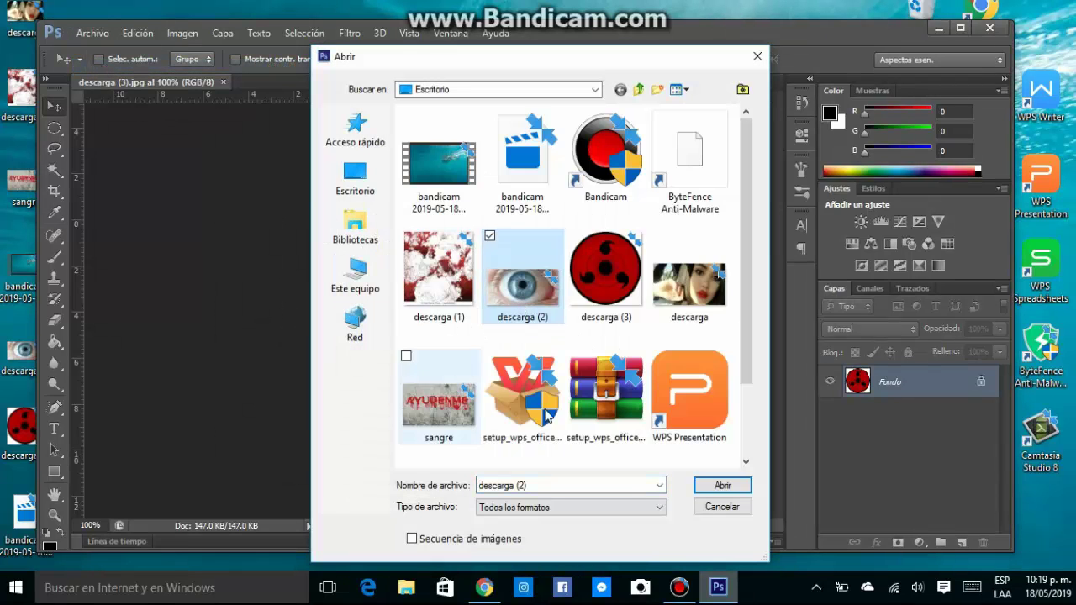
{"action": "left_click", "coordinate": [722, 485]}
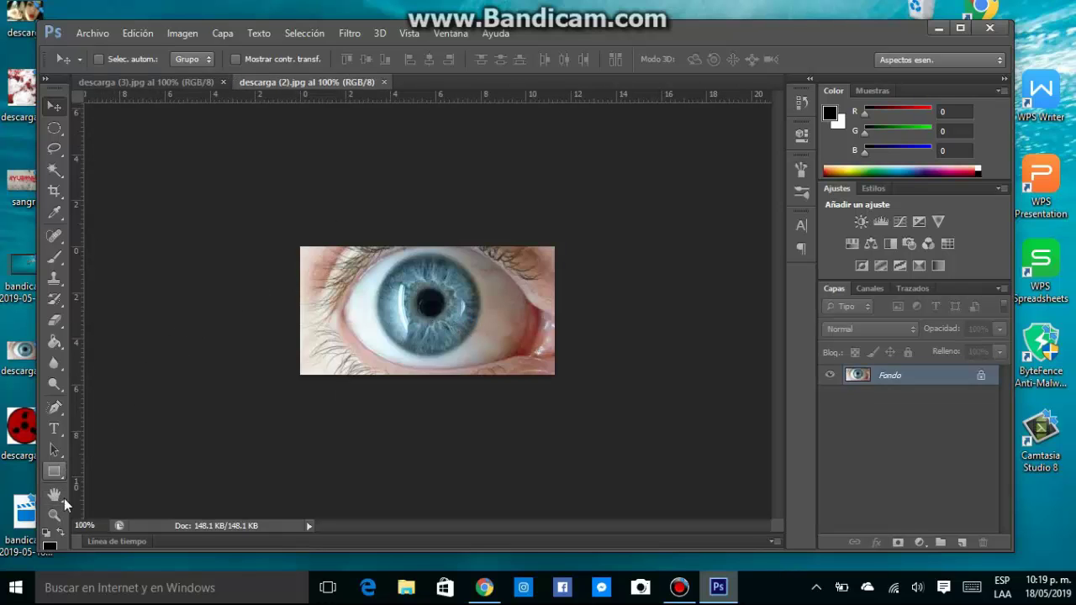
{"action": "left_click", "coordinate": [54, 515]}
{"action": "left_click", "coordinate": [423, 319]}
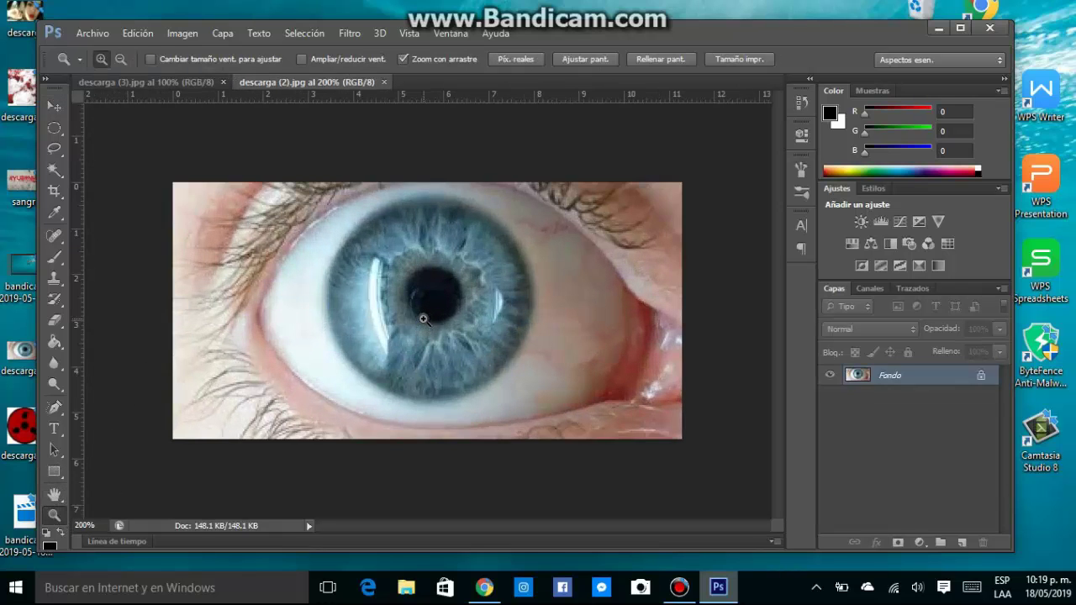
Add an empty Capa 1 layer to the eye photo, then show the descarga (3).jpg Sharingan.
{"action": "left_click", "coordinate": [54, 106]}
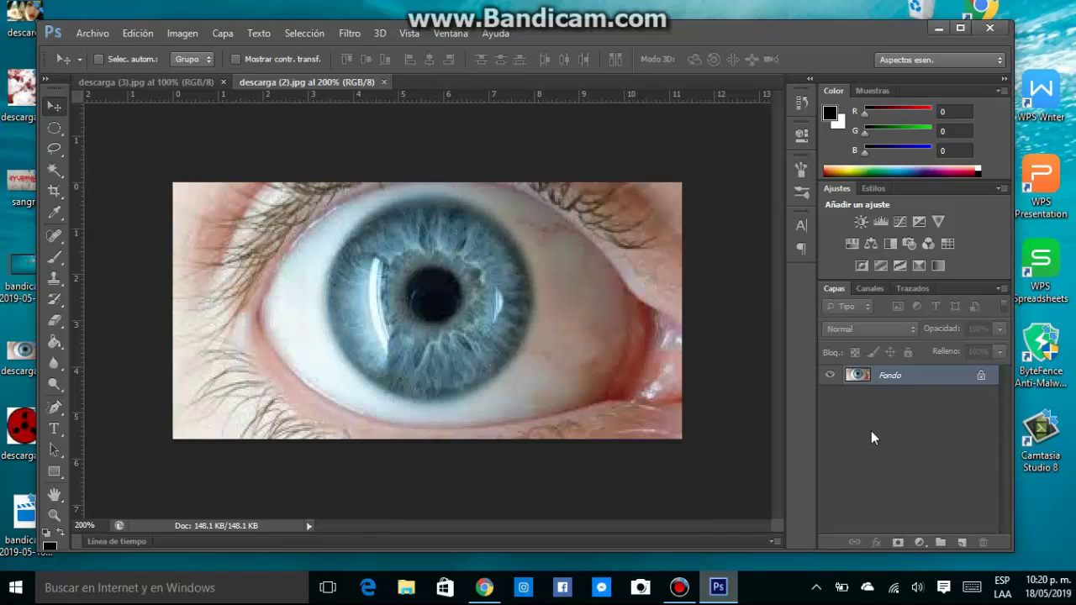
{"action": "left_click", "coordinate": [963, 544]}
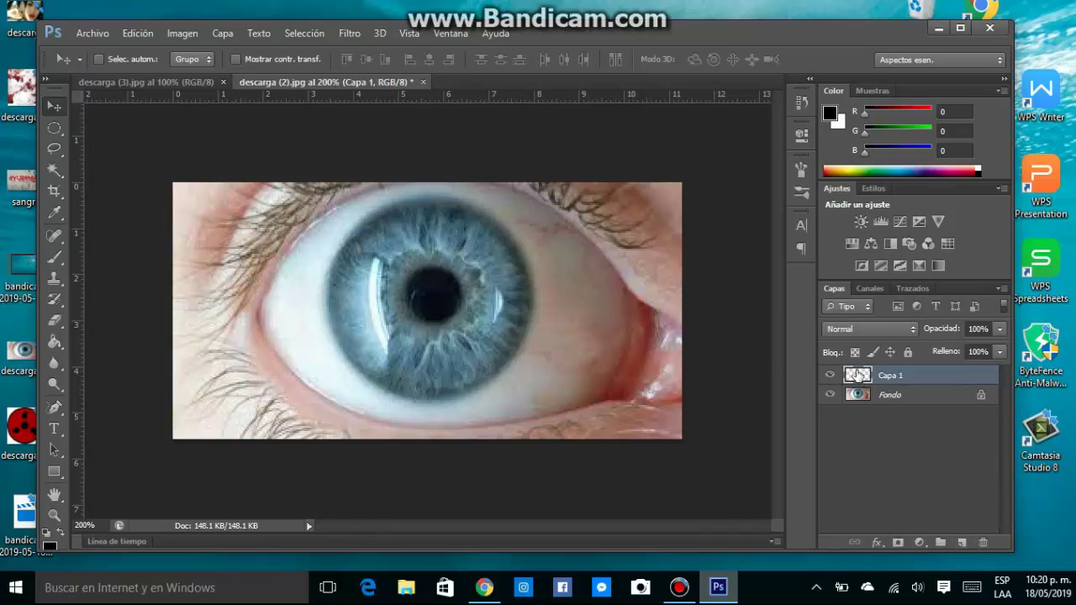
{"action": "left_click", "coordinate": [189, 85]}
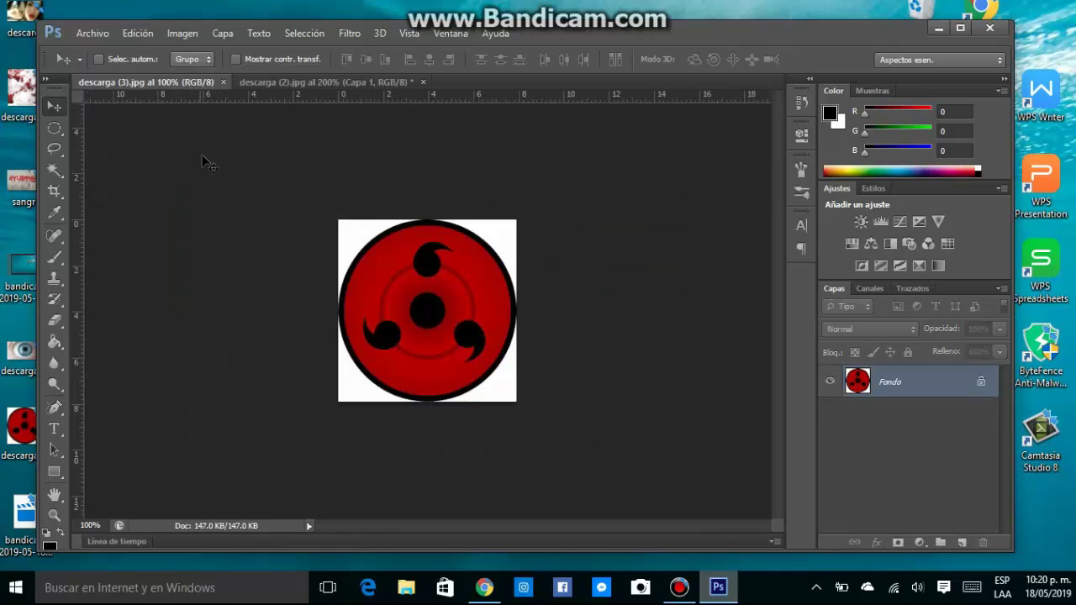
Select the red Sharingan circle with an elliptical marquee and start dragging it out.
{"action": "left_click", "coordinate": [50, 130]}
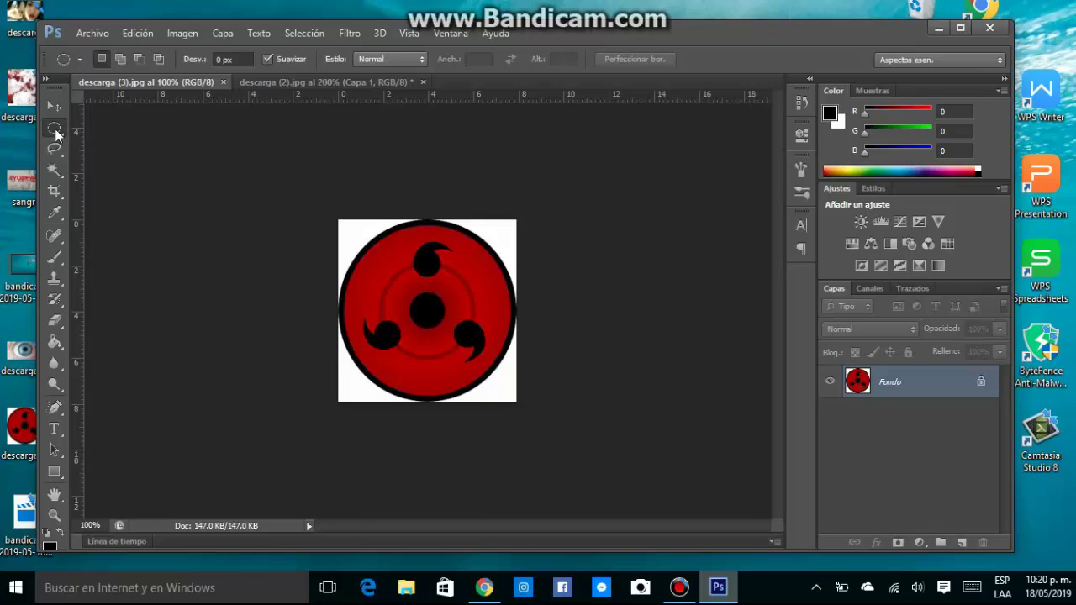
{"action": "right_click", "coordinate": [56, 134]}
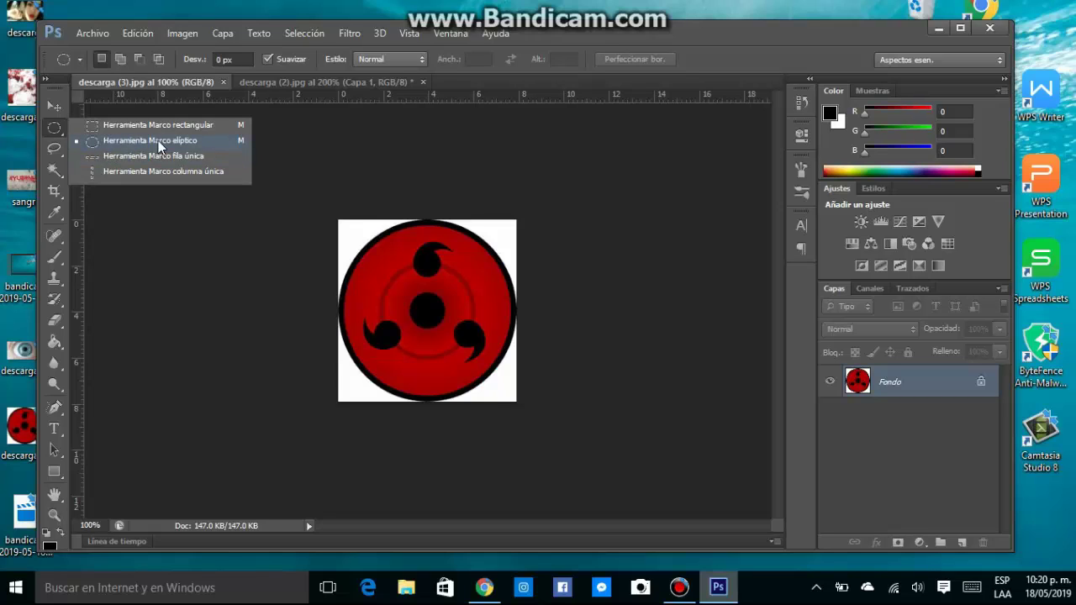
{"action": "left_click", "coordinate": [174, 143]}
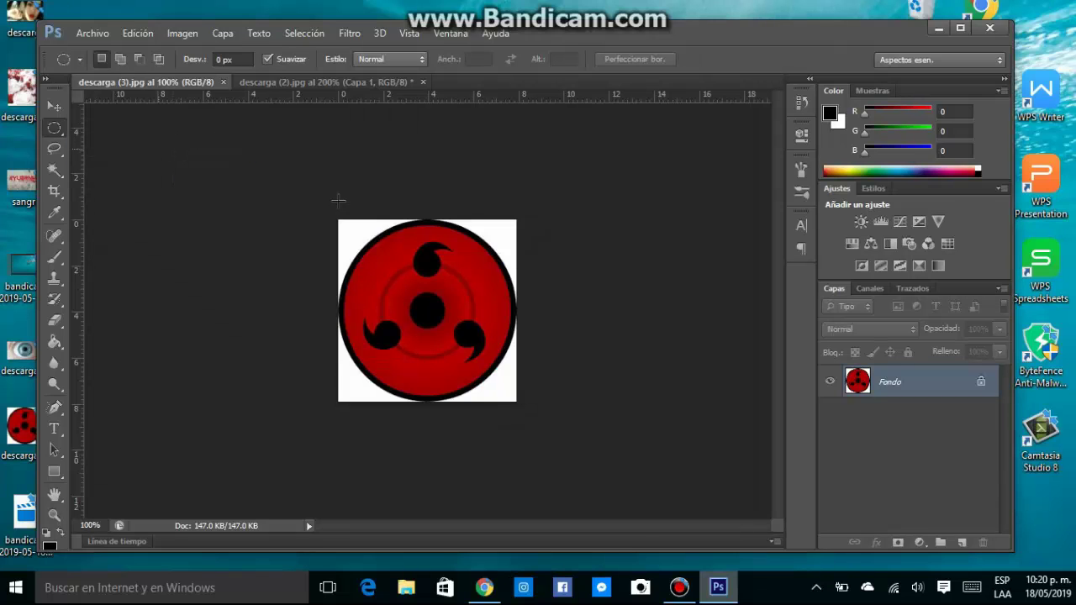
{"action": "mouse_move", "coordinate": [355, 233]}
{"action": "left_mouse_down"}
{"action": "mouse_move", "coordinate": [504, 394]}
{"action": "mouse_move", "coordinate": [494, 381]}
{"action": "left_mouse_up"}
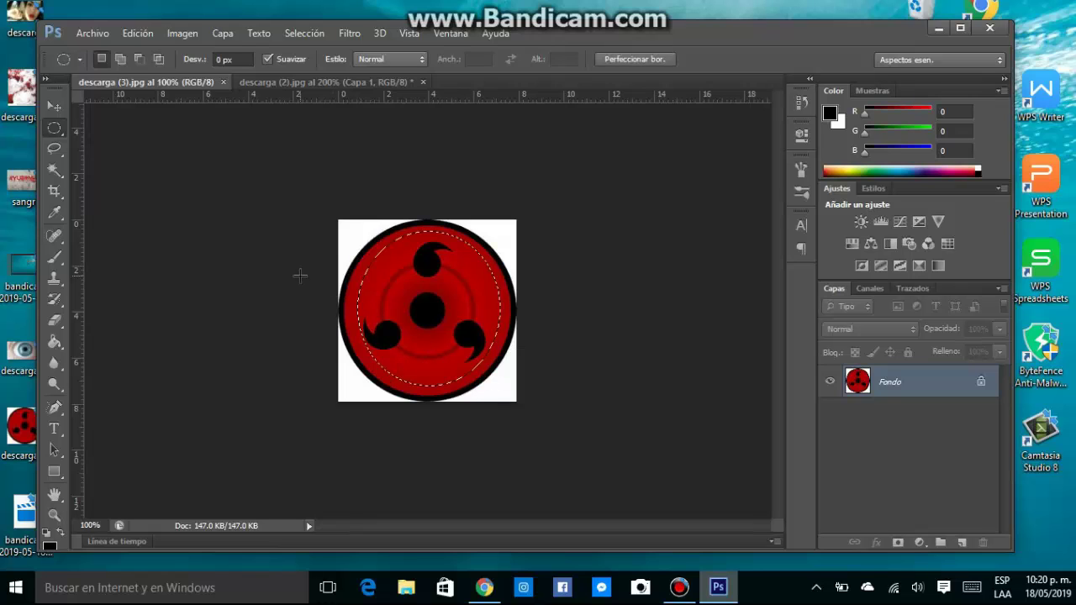
{"action": "left_click", "coordinate": [299, 276]}
{"action": "mouse_move", "coordinate": [350, 225]}
{"action": "left_mouse_down"}
{"action": "mouse_move", "coordinate": [501, 403]}
{"action": "mouse_move", "coordinate": [502, 392]}
{"action": "left_mouse_up"}
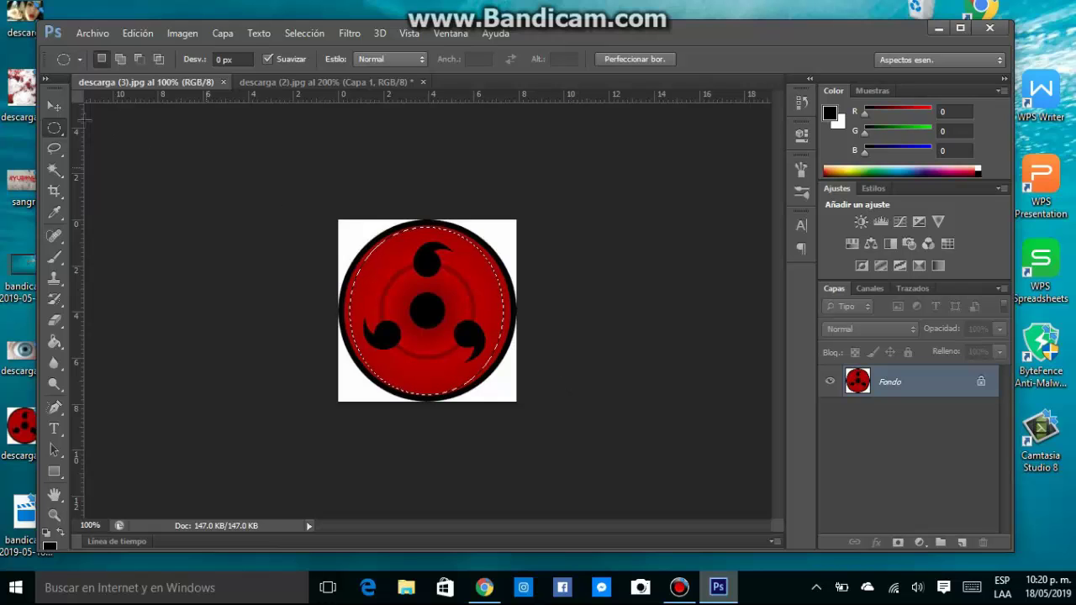
{"action": "left_click", "coordinate": [46, 109]}
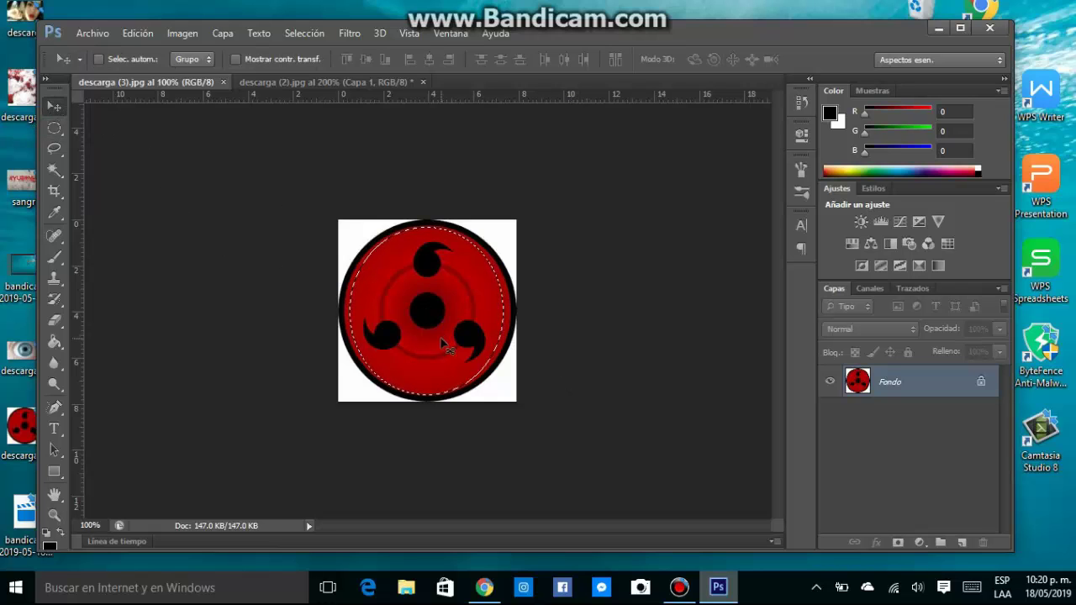
{"action": "mouse_move", "coordinate": [426, 339]}
{"action": "left_mouse_down"}
{"action": "mouse_move", "coordinate": [366, 345]}
{"action": "mouse_move", "coordinate": [415, 366]}
{"action": "mouse_move", "coordinate": [425, 345]}
{"action": "left_mouse_up"}
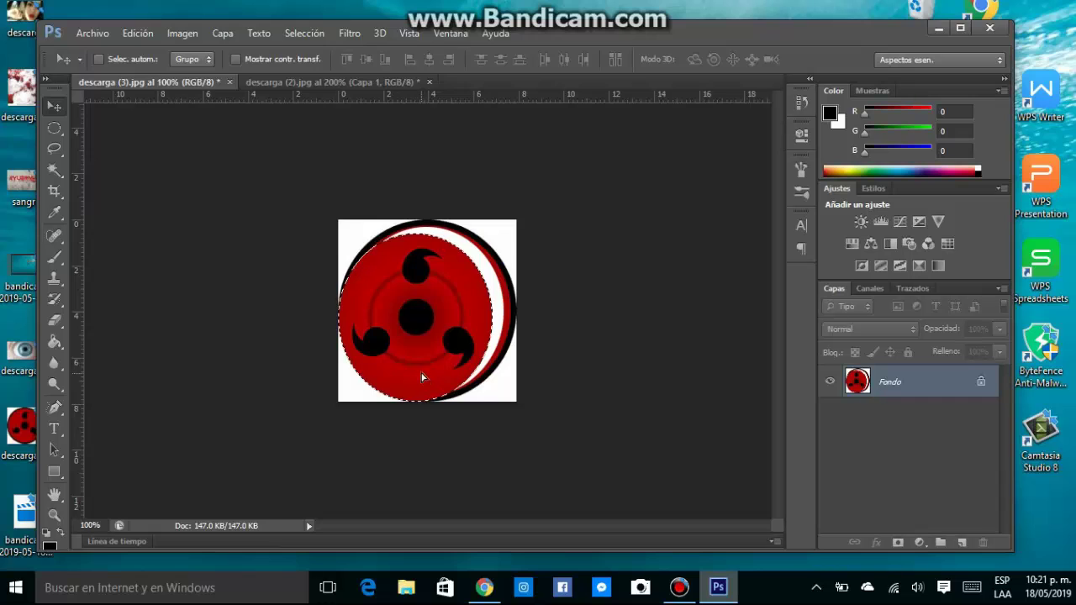
Drop the Sharingan circle onto the eye photo as Capa 1 and start Free Transform.
{"action": "mouse_move", "coordinate": [374, 351]}
{"action": "left_mouse_down"}
{"action": "mouse_move", "coordinate": [305, 318]}
{"action": "mouse_move", "coordinate": [289, 99]}
{"action": "mouse_move", "coordinate": [380, 283]}
{"action": "left_mouse_up"}
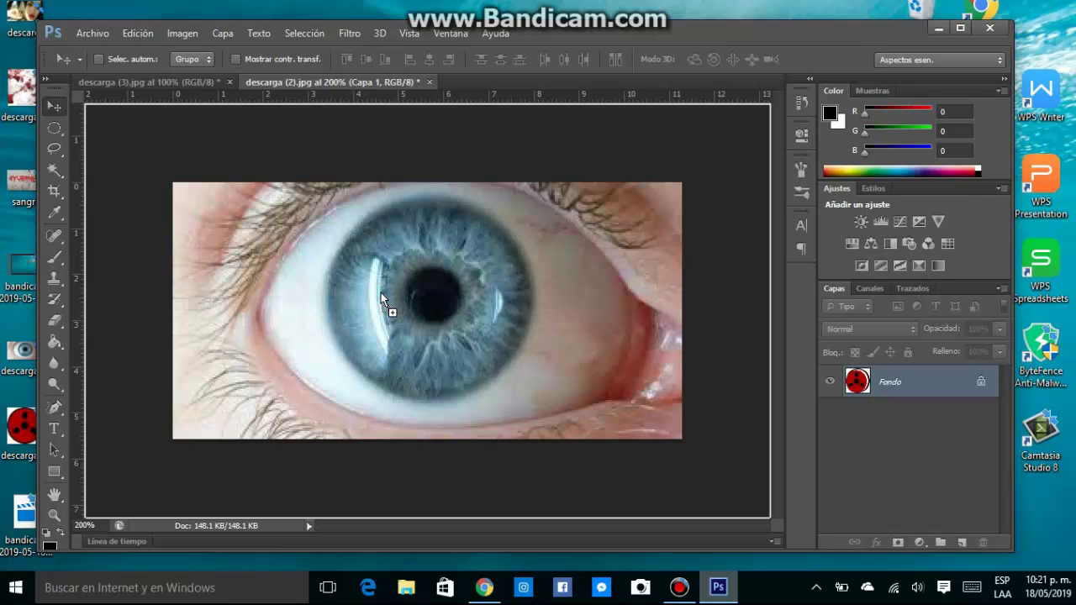
{"action": "left_click_drag", "start_coordinate": [381, 293], "coordinate": [407, 311]}
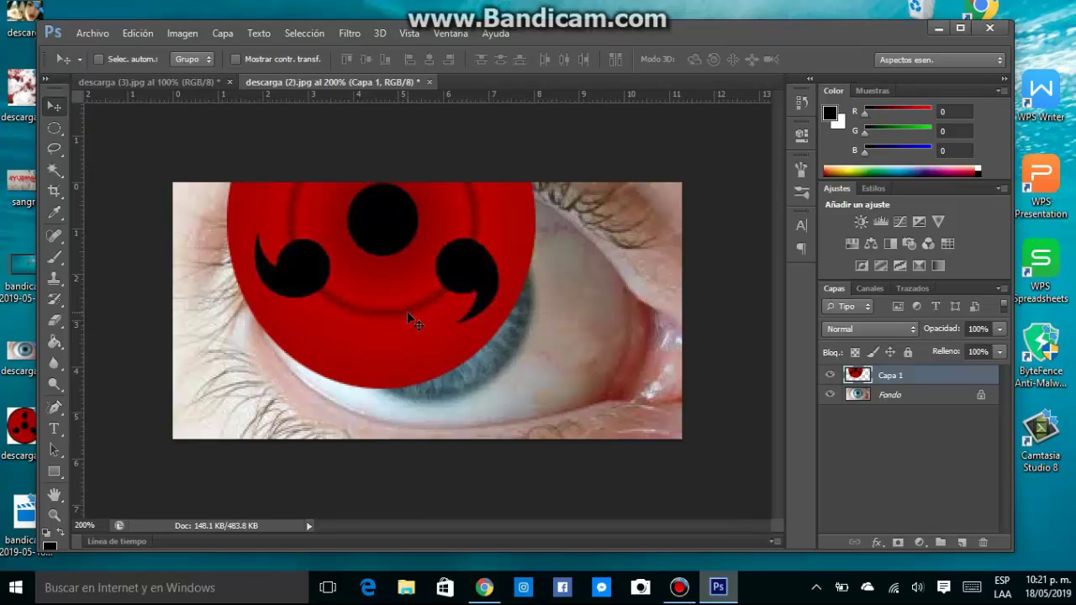
{"action": "key", "text": "ctrl+t"}
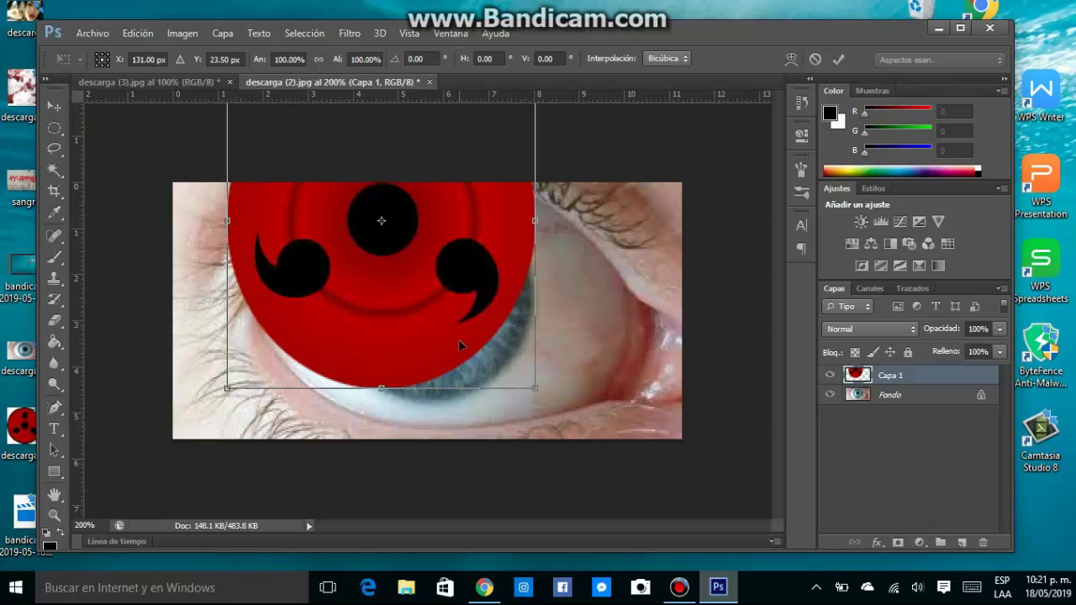
Scale Capa 1 to about 67.53% wide and 62.32% tall over the iris and apply.
{"action": "mouse_move", "coordinate": [536, 390]}
{"action": "left_mouse_down"}
{"action": "mouse_move", "coordinate": [395, 188]}
{"action": "mouse_move", "coordinate": [391, 367]}
{"action": "mouse_move", "coordinate": [450, 328]}
{"action": "left_mouse_up"}
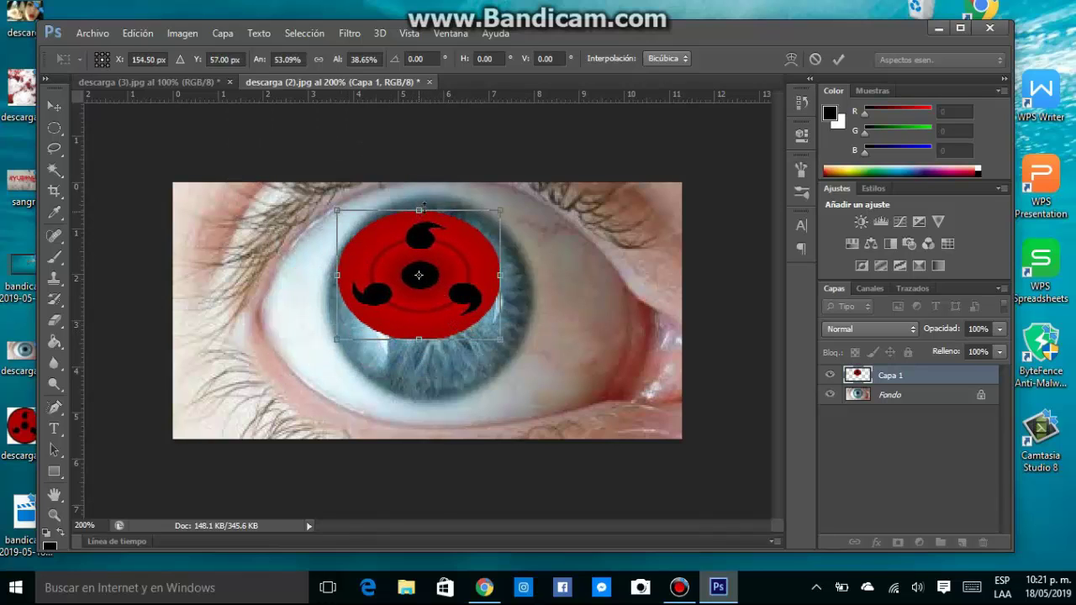
{"action": "left_click_drag", "start_coordinate": [418, 211], "coordinate": [418, 200]}
{"action": "left_click_drag", "start_coordinate": [425, 285], "coordinate": [437, 284]}
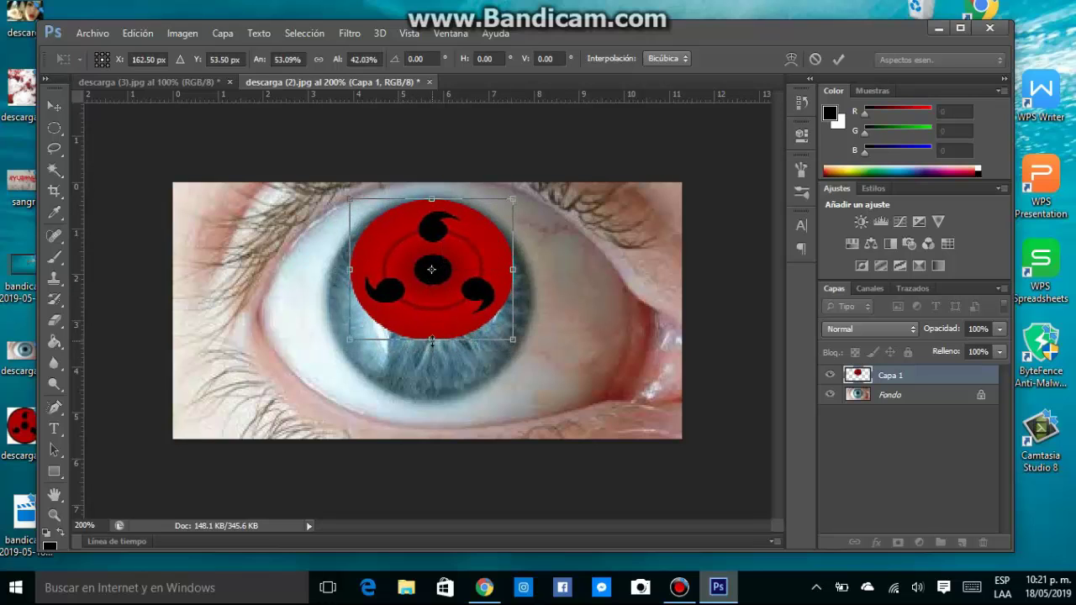
{"action": "left_click_drag", "start_coordinate": [432, 340], "coordinate": [431, 393]}
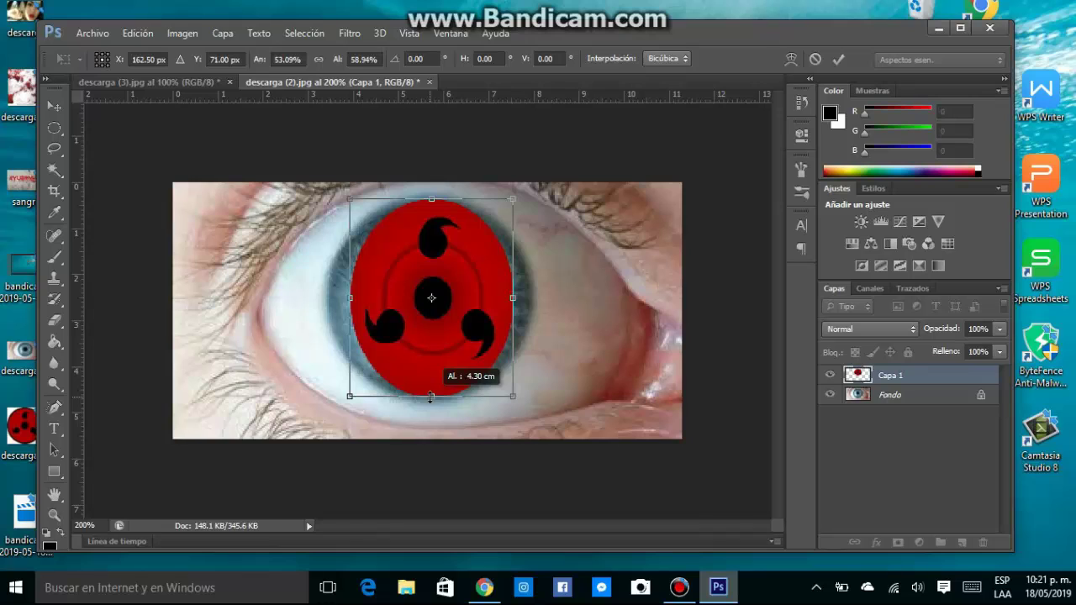
{"action": "left_click_drag", "start_coordinate": [430, 398], "coordinate": [429, 406]}
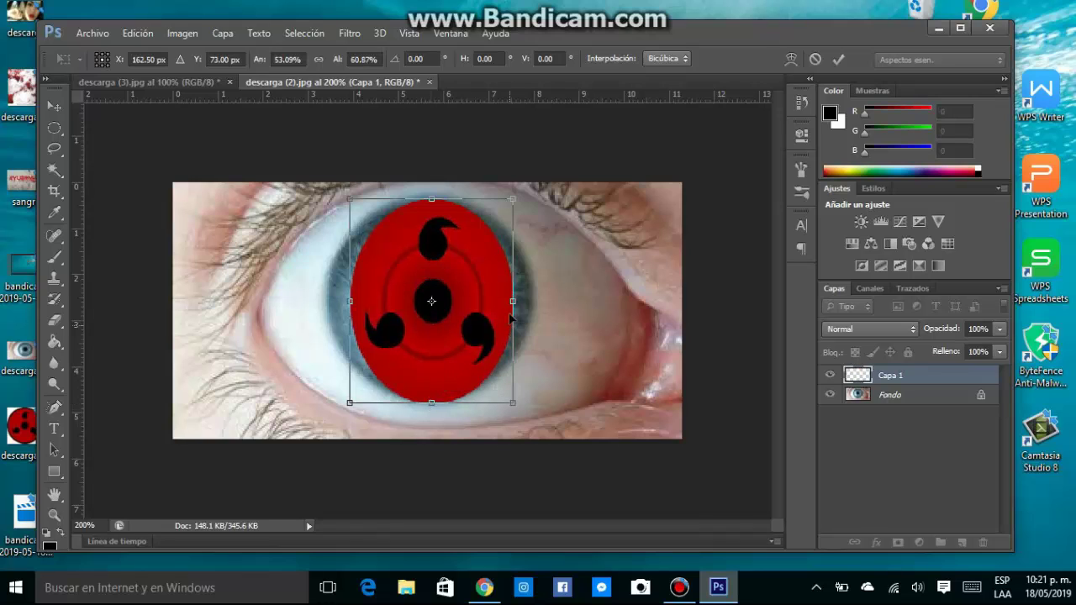
{"action": "left_click_drag", "start_coordinate": [512, 301], "coordinate": [527, 309]}
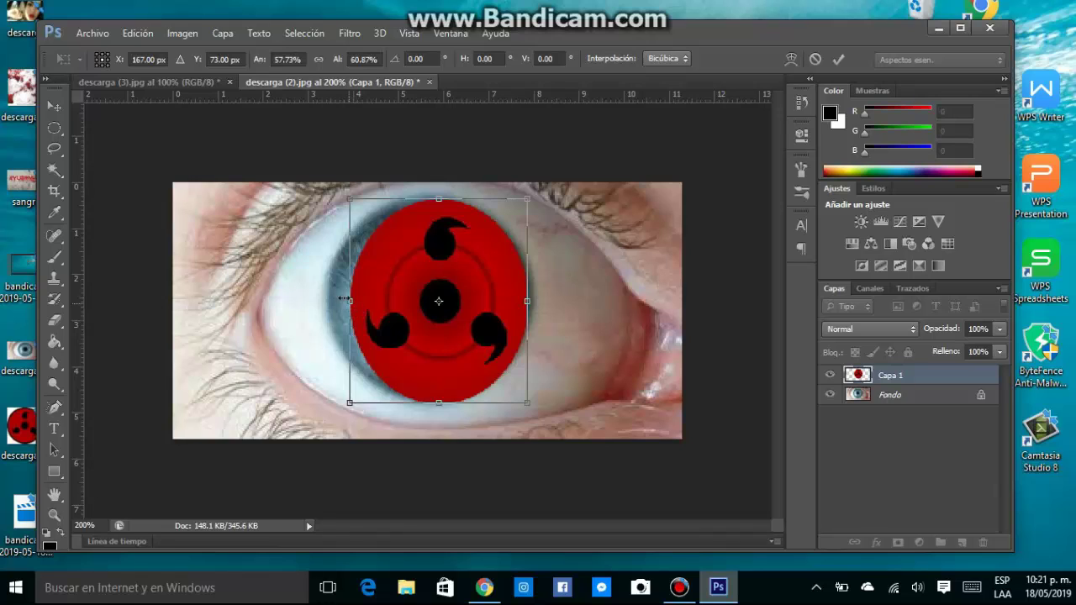
{"action": "left_click_drag", "start_coordinate": [350, 301], "coordinate": [320, 291]}
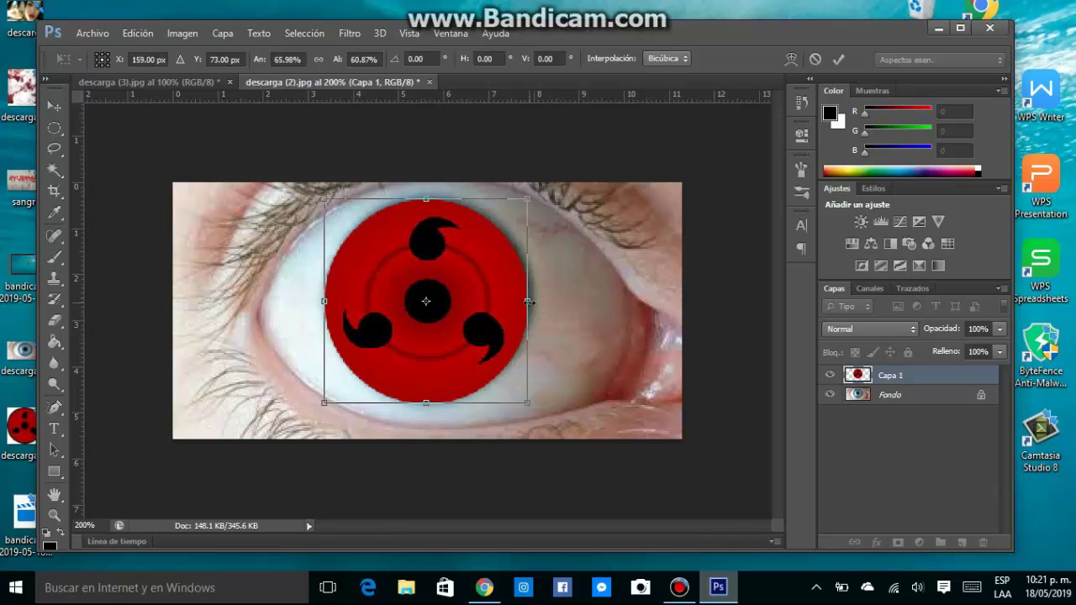
{"action": "left_click_drag", "start_coordinate": [527, 301], "coordinate": [533, 301]}
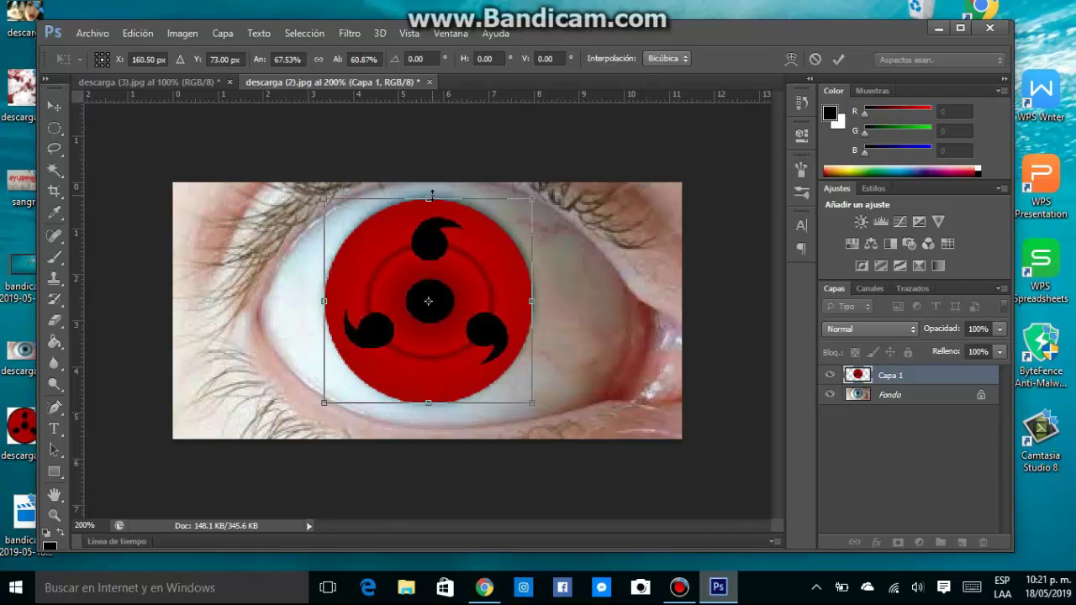
{"action": "left_click_drag", "start_coordinate": [431, 196], "coordinate": [431, 192]}
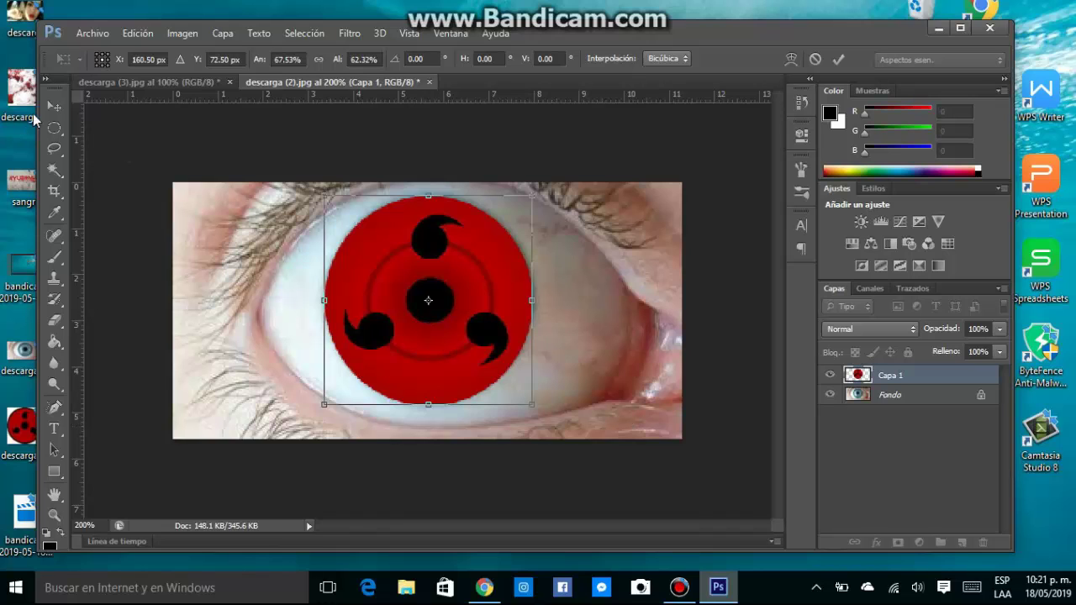
{"action": "left_click", "coordinate": [54, 106]}
{"action": "left_click", "coordinate": [427, 244]}
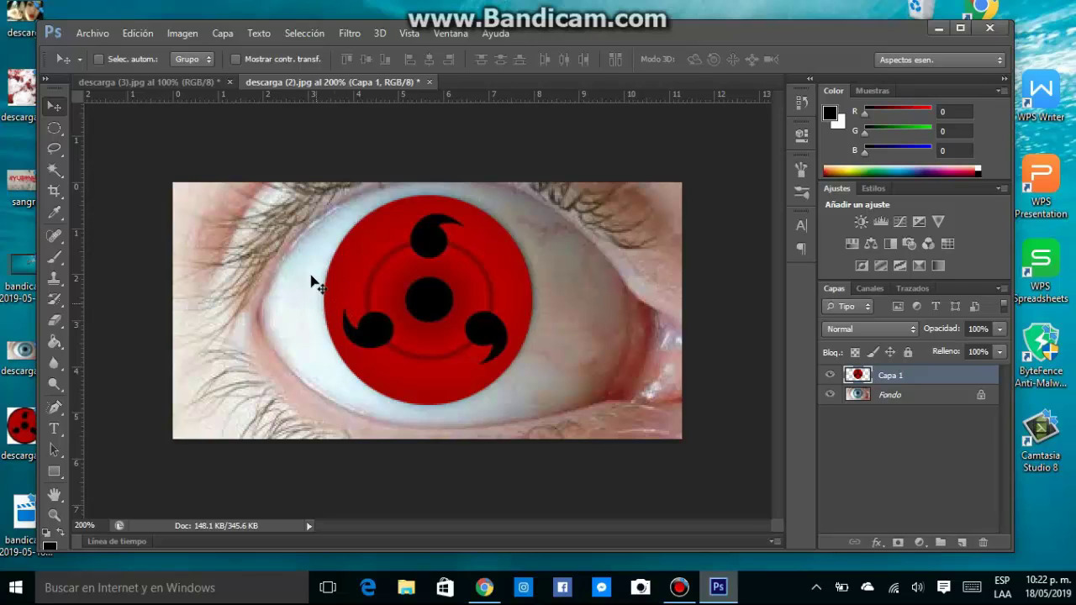
Try Luz suave and Luz intensa, then set Capa 1's blend mode to Superponer.
{"action": "left_click", "coordinate": [853, 327]}
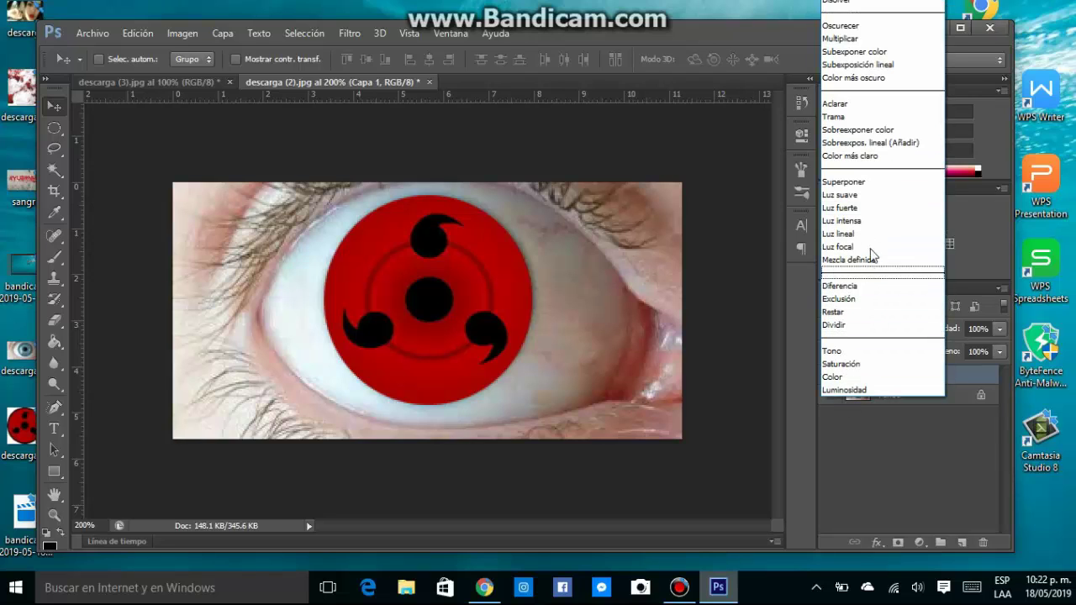
{"action": "left_click", "coordinate": [841, 195]}
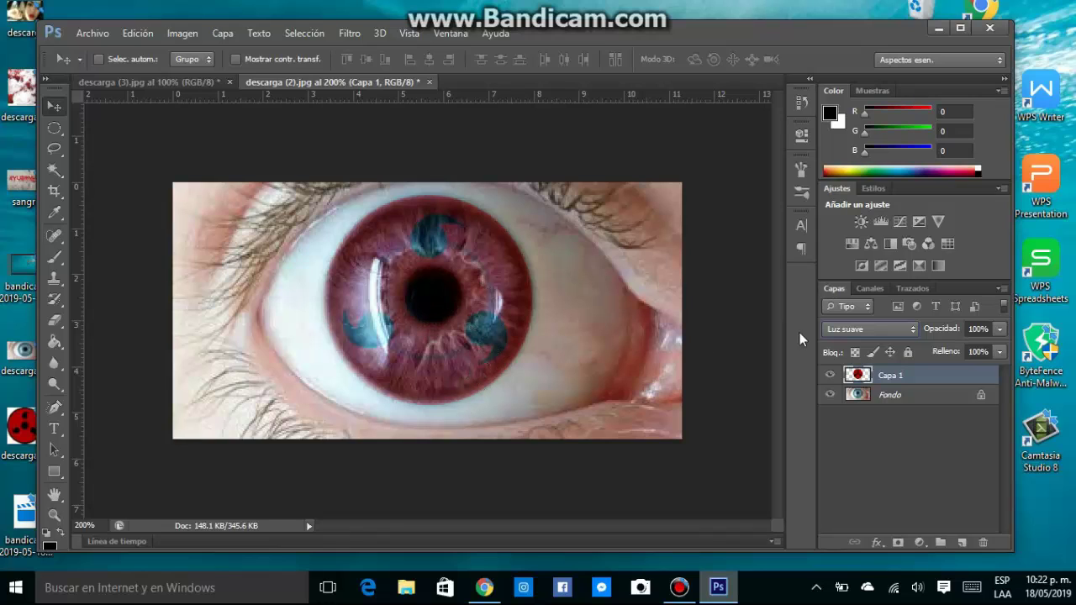
{"action": "left_click", "coordinate": [850, 330]}
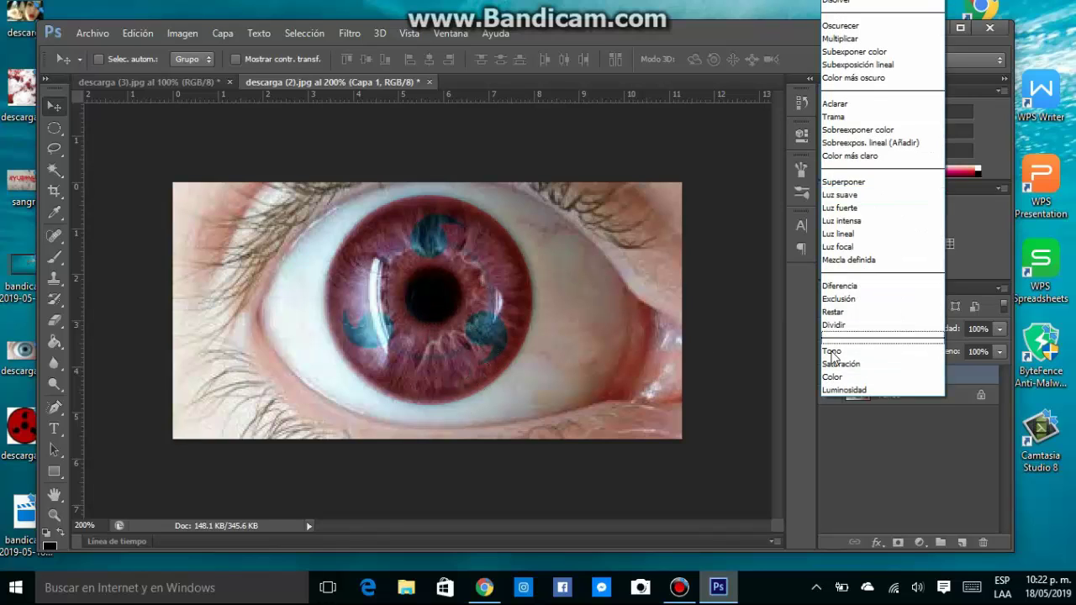
{"action": "left_click", "coordinate": [849, 221]}
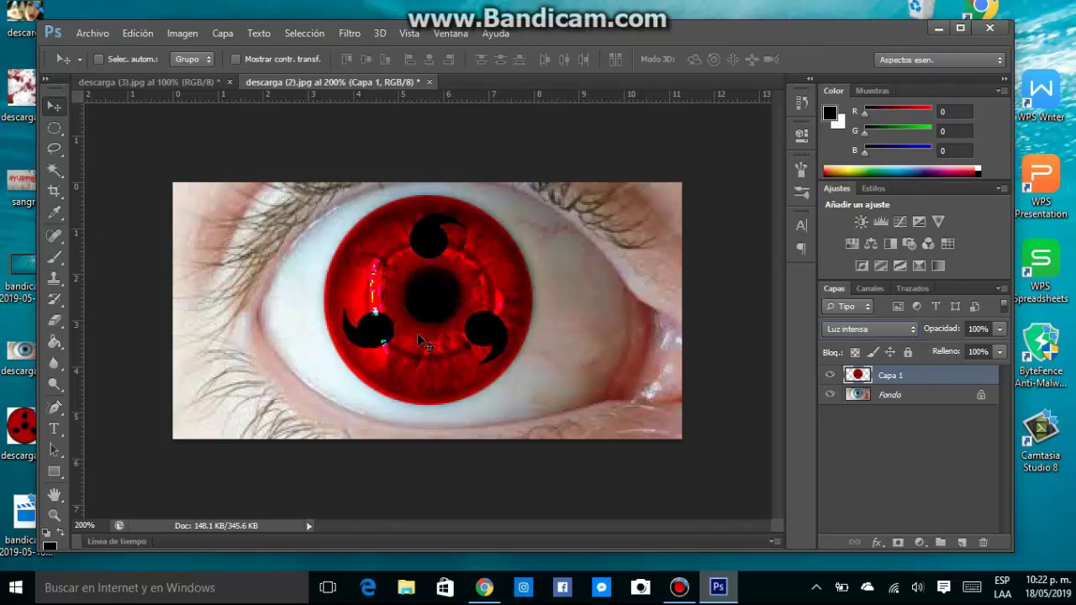
{"action": "left_click", "coordinate": [848, 333]}
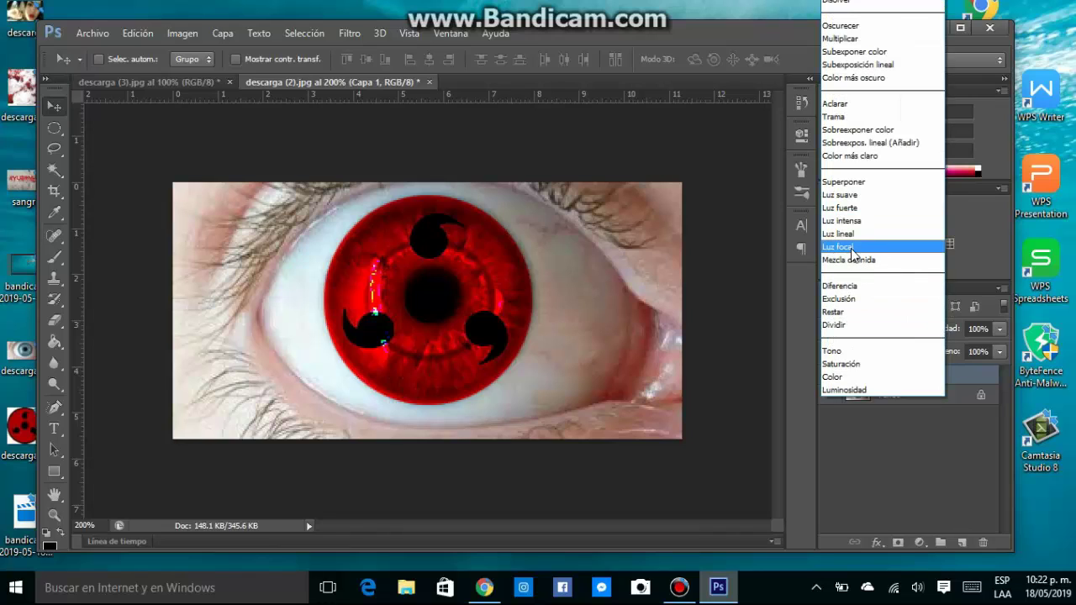
{"action": "left_click", "coordinate": [852, 183]}
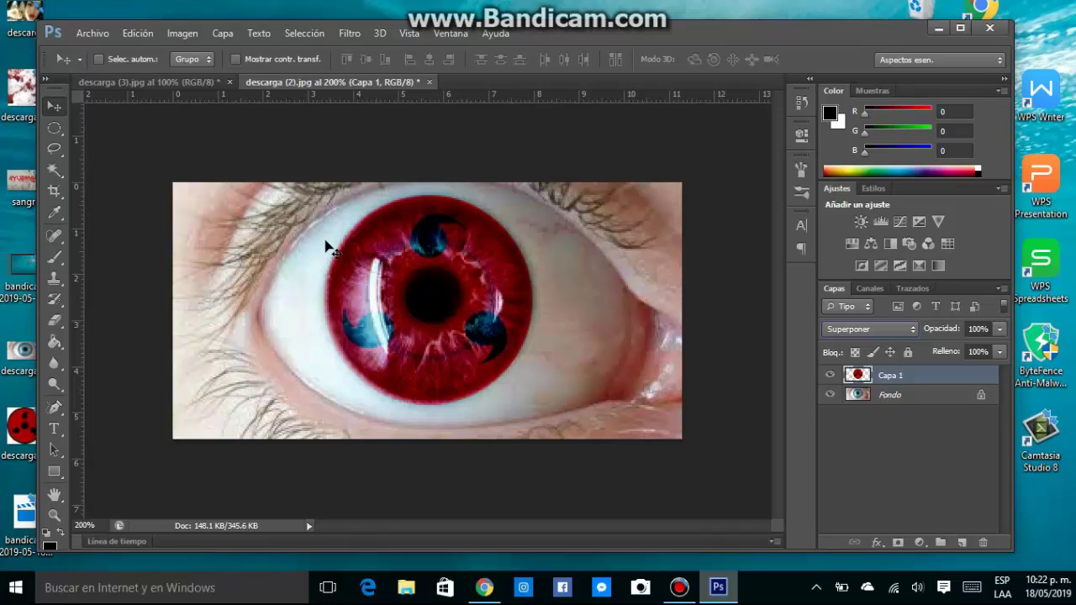
{"action": "left_click", "coordinate": [340, 38]}
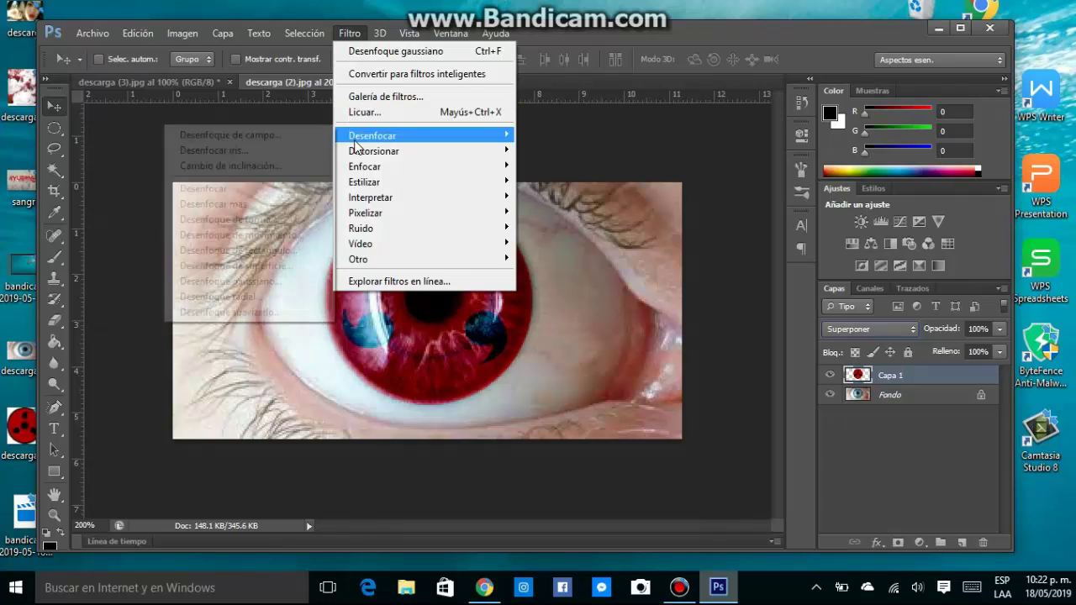
{"action": "mouse_move", "coordinate": [373, 135]}
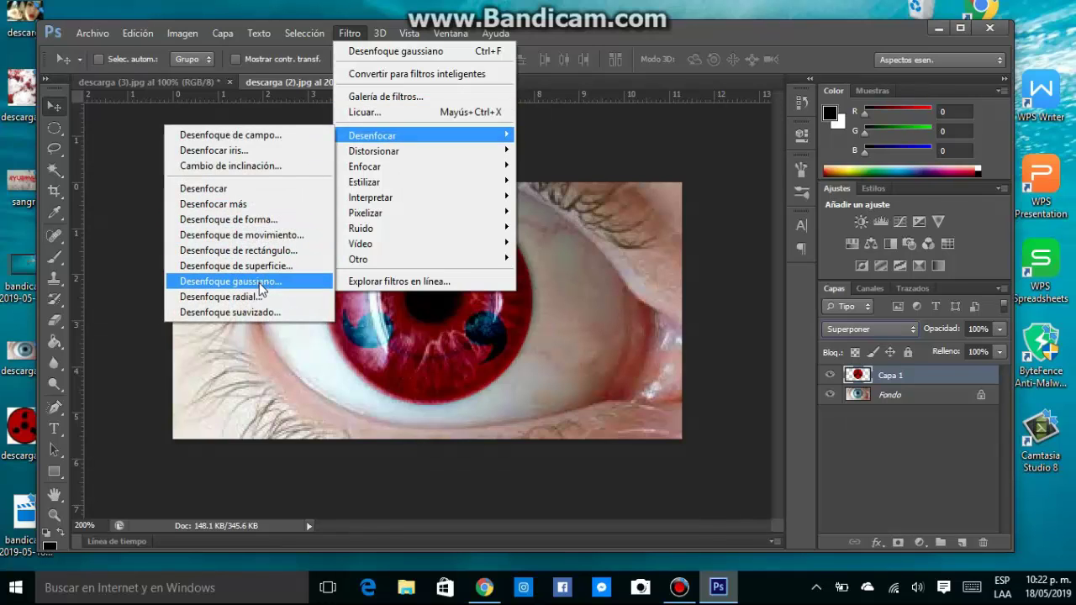
Apply a 3.7-pixel Gaussian Blur to the overlay, then shift the Sharingan's red disc right.
{"action": "left_click", "coordinate": [261, 289]}
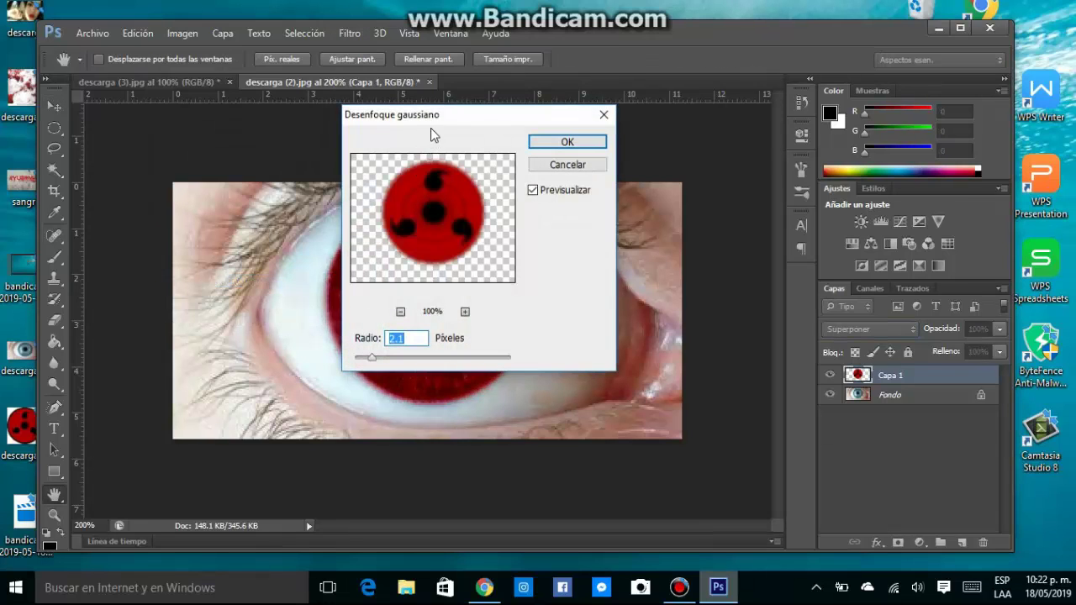
{"action": "left_click_drag", "start_coordinate": [431, 127], "coordinate": [657, 132]}
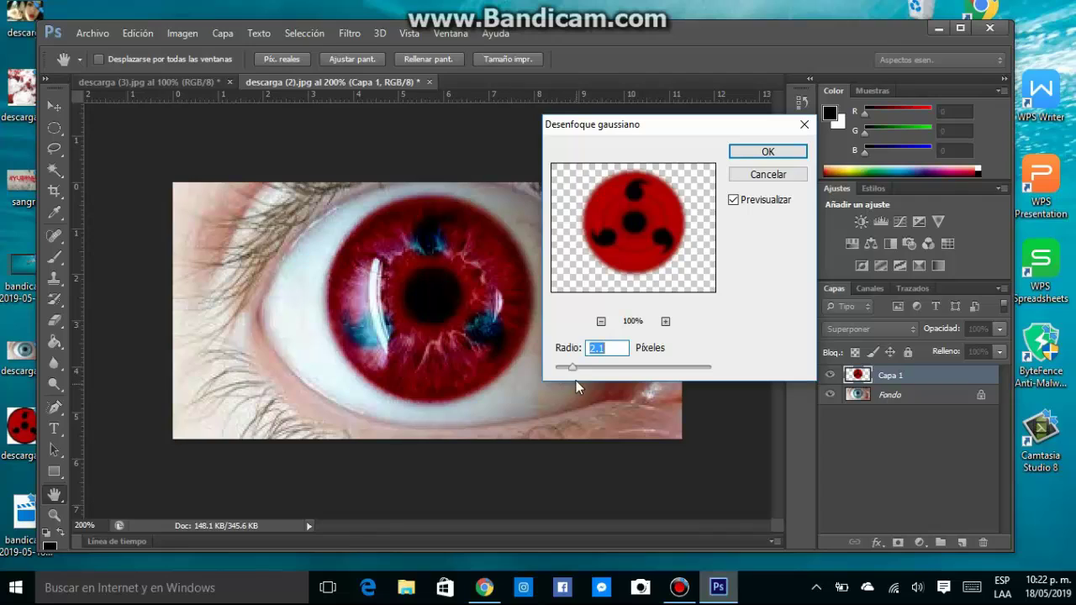
{"action": "left_click_drag", "start_coordinate": [573, 368], "coordinate": [587, 367]}
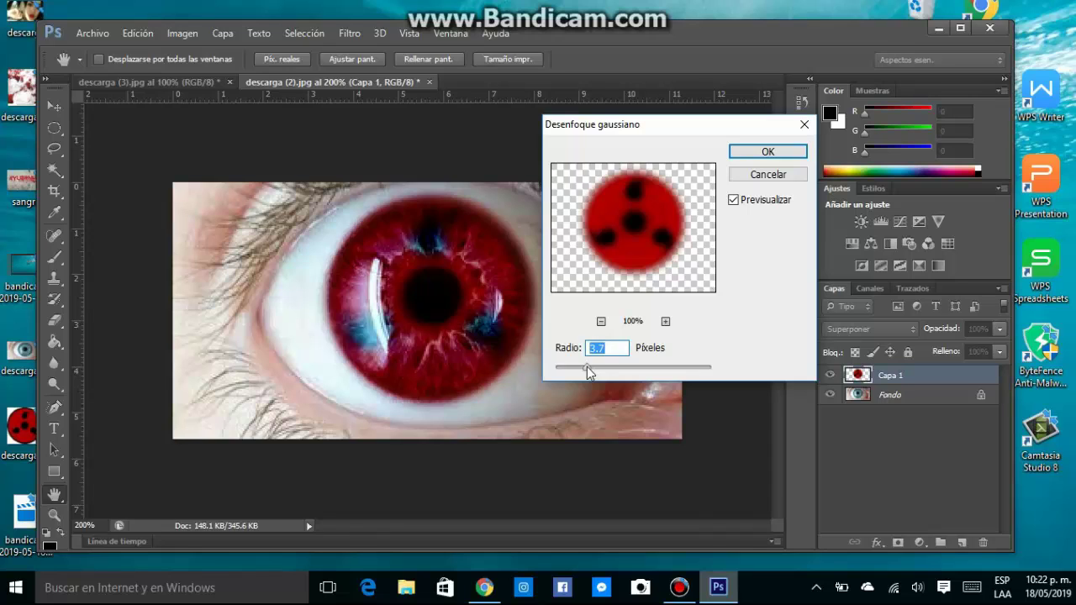
{"action": "left_click", "coordinate": [758, 153]}
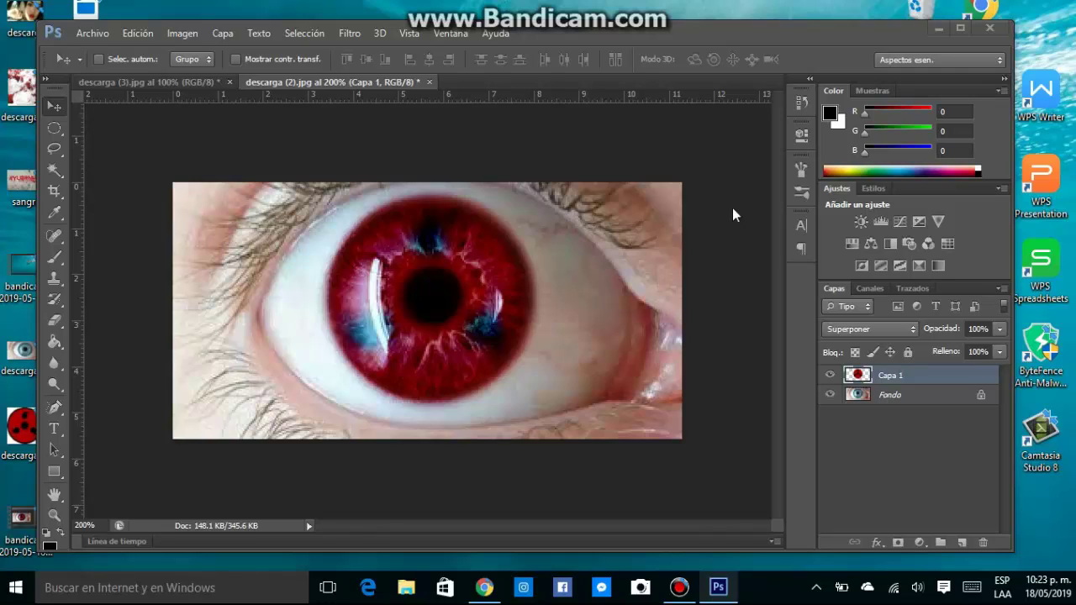
{"action": "left_click", "coordinate": [163, 79]}
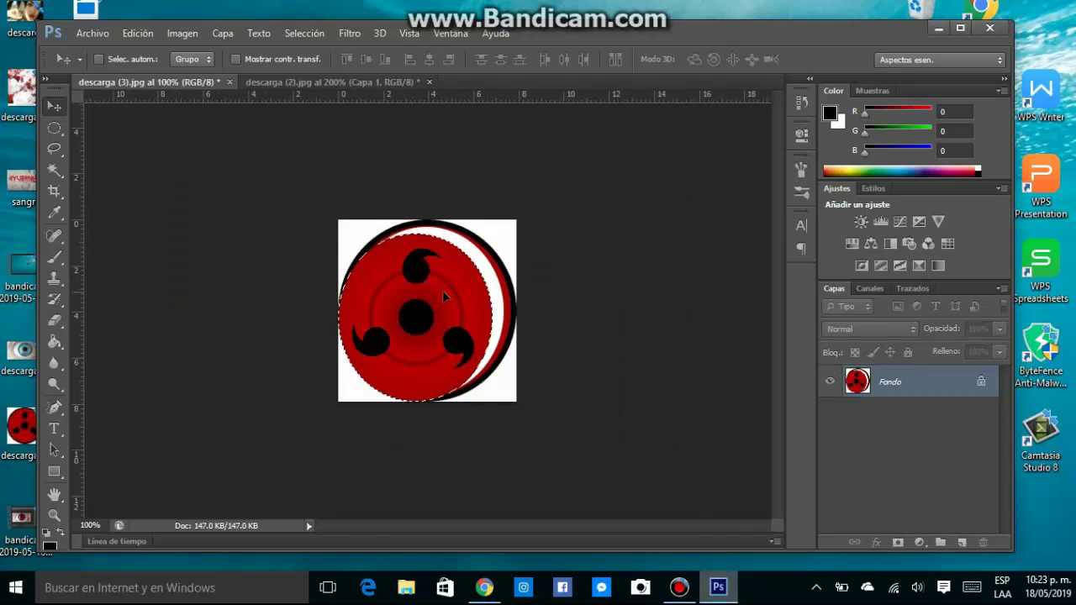
{"action": "left_click_drag", "start_coordinate": [447, 309], "coordinate": [458, 301]}
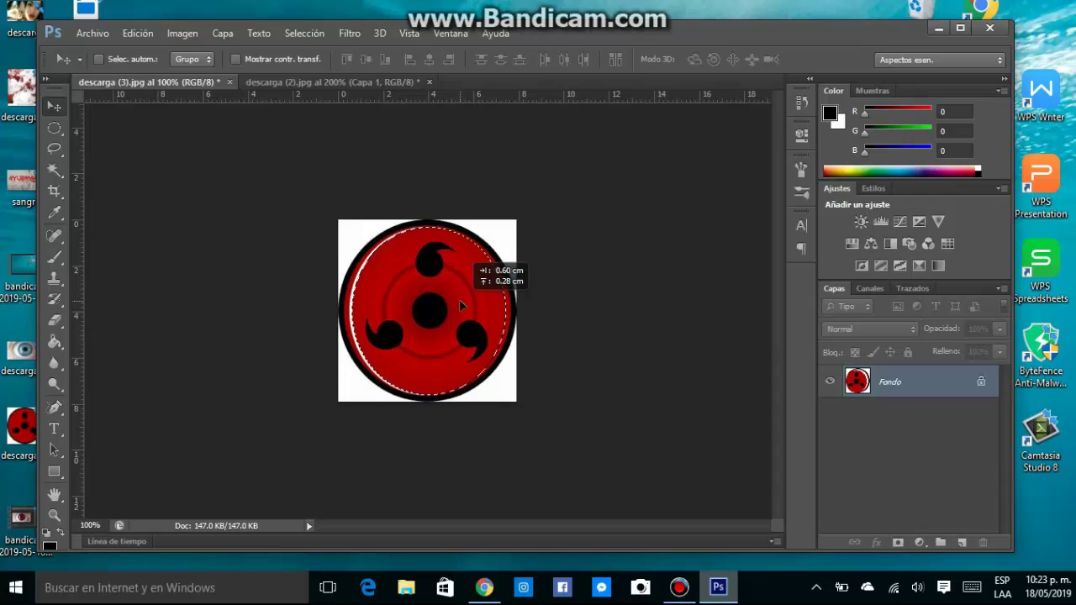
Close both the Sharingan and eye photo documents without saving.
{"action": "left_click", "coordinate": [230, 81]}
{"action": "left_click", "coordinate": [513, 242]}
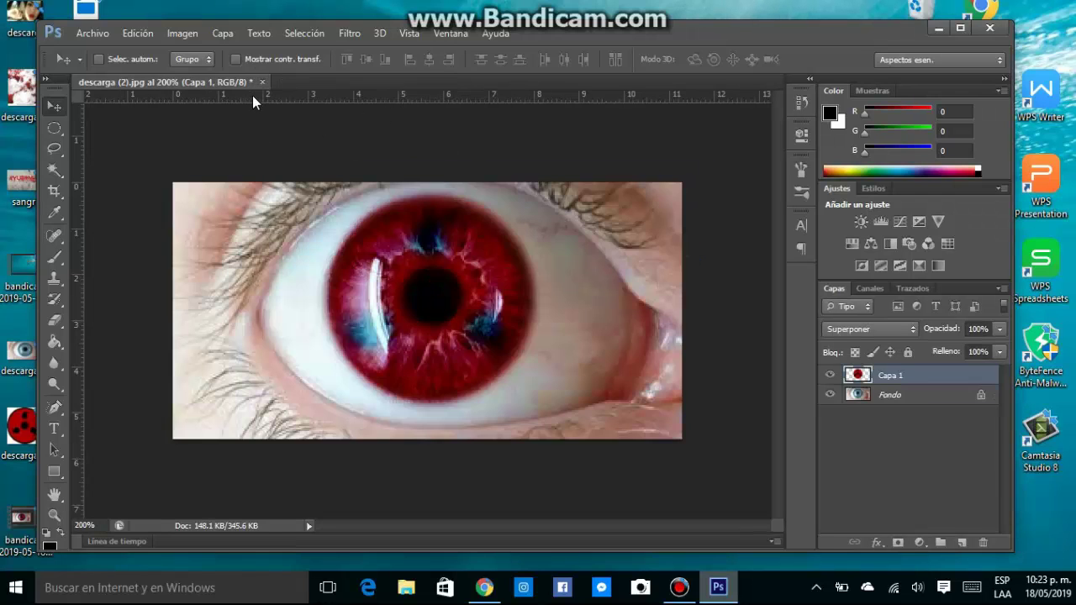
{"action": "left_click", "coordinate": [263, 81]}
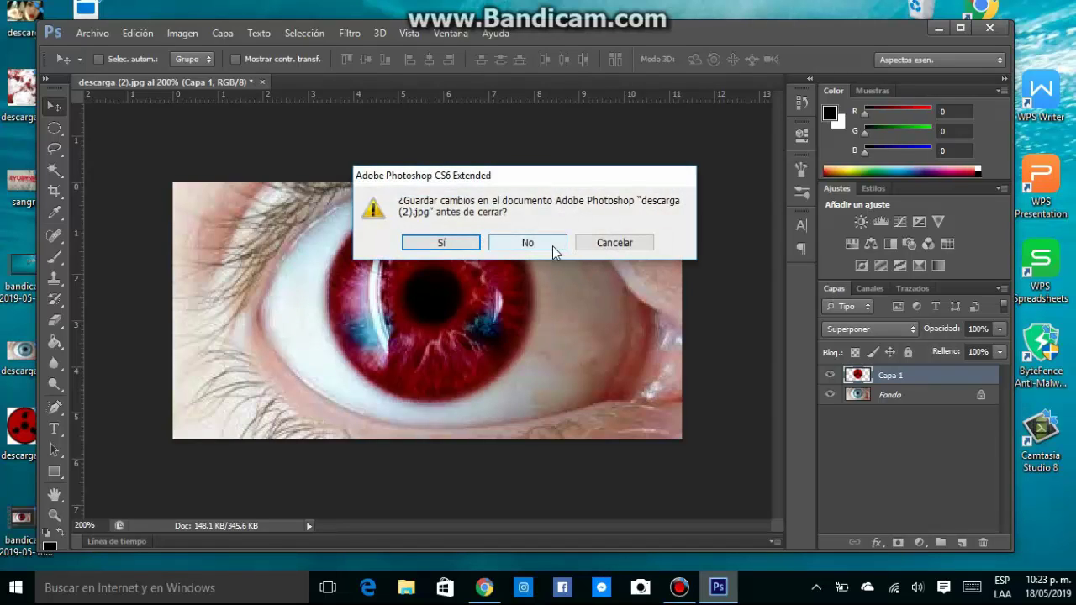
{"action": "left_click", "coordinate": [525, 242]}
Reopen descarga (2).jpg and descarga (3).jpg together and show the eye photo.
{"action": "left_click", "coordinate": [86, 33]}
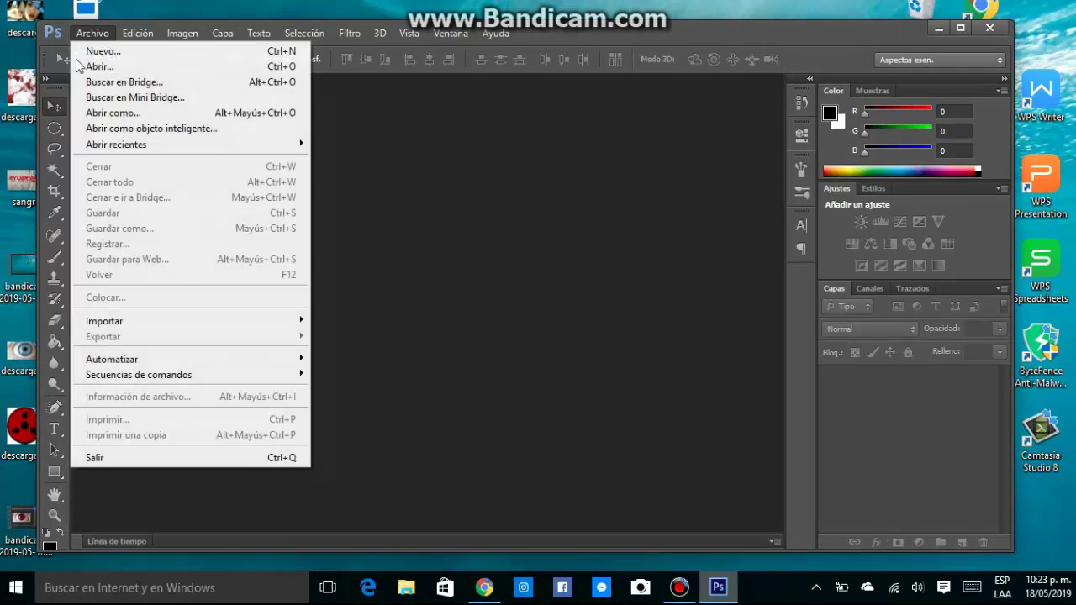
{"action": "left_click", "coordinate": [106, 69]}
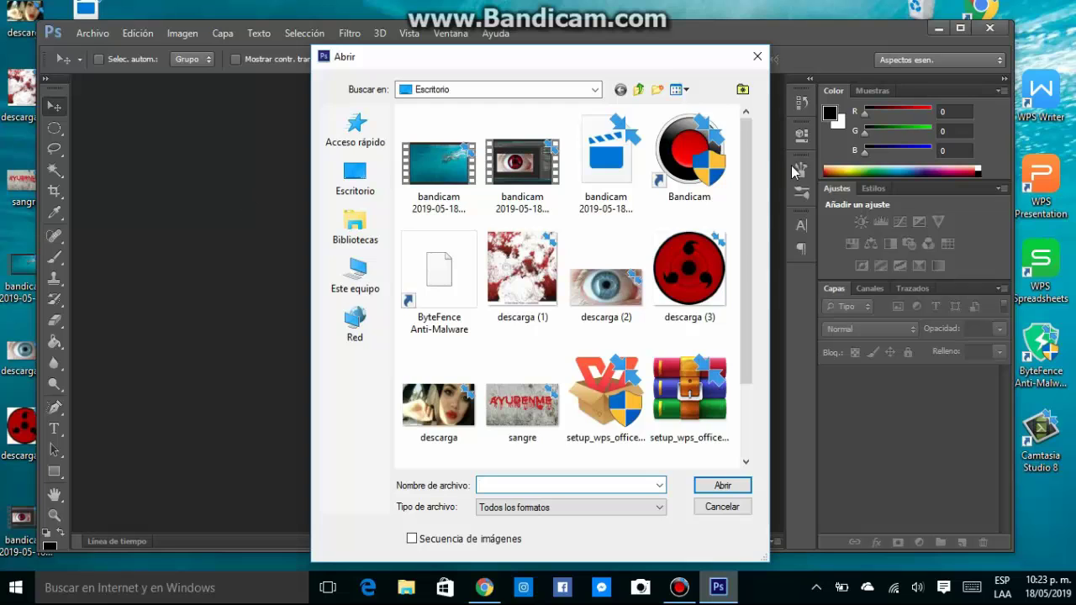
{"action": "left_click", "coordinate": [577, 243]}
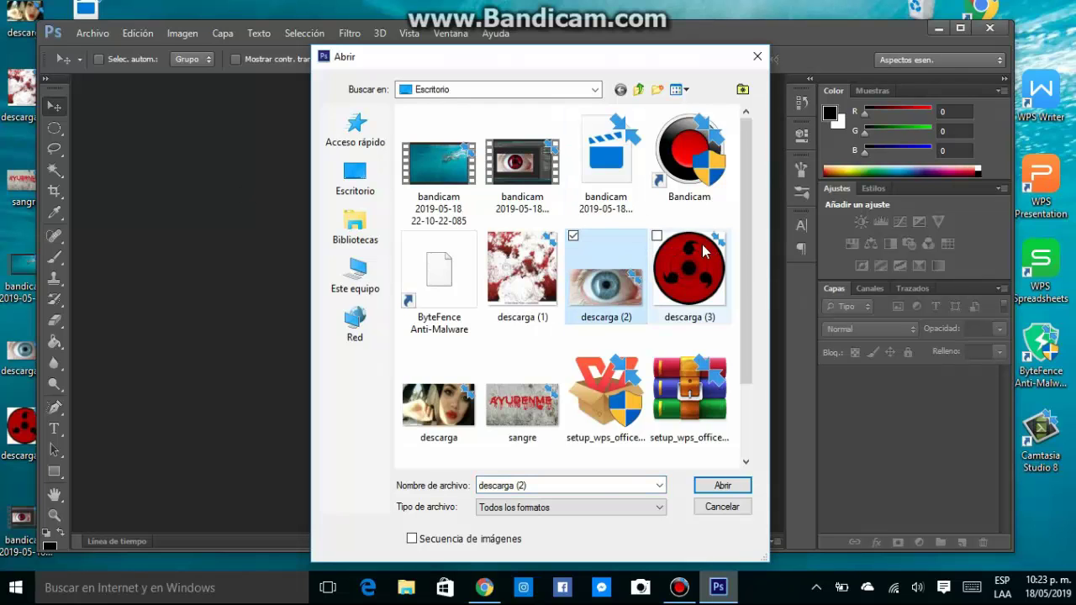
{"action": "left_click", "coordinate": [658, 237]}
{"action": "left_click", "coordinate": [721, 486]}
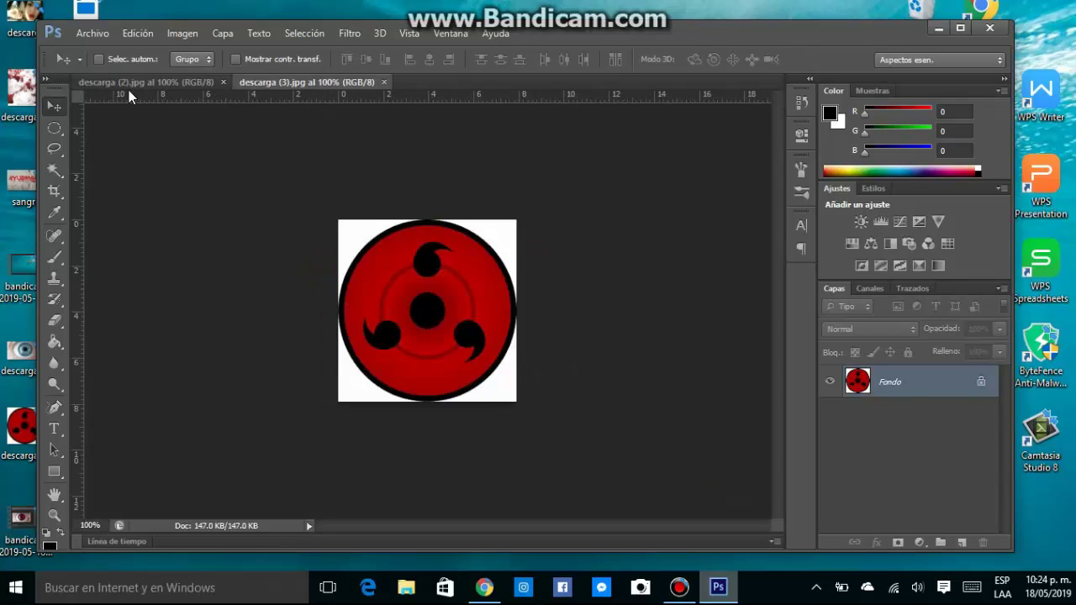
{"action": "left_click", "coordinate": [130, 82]}
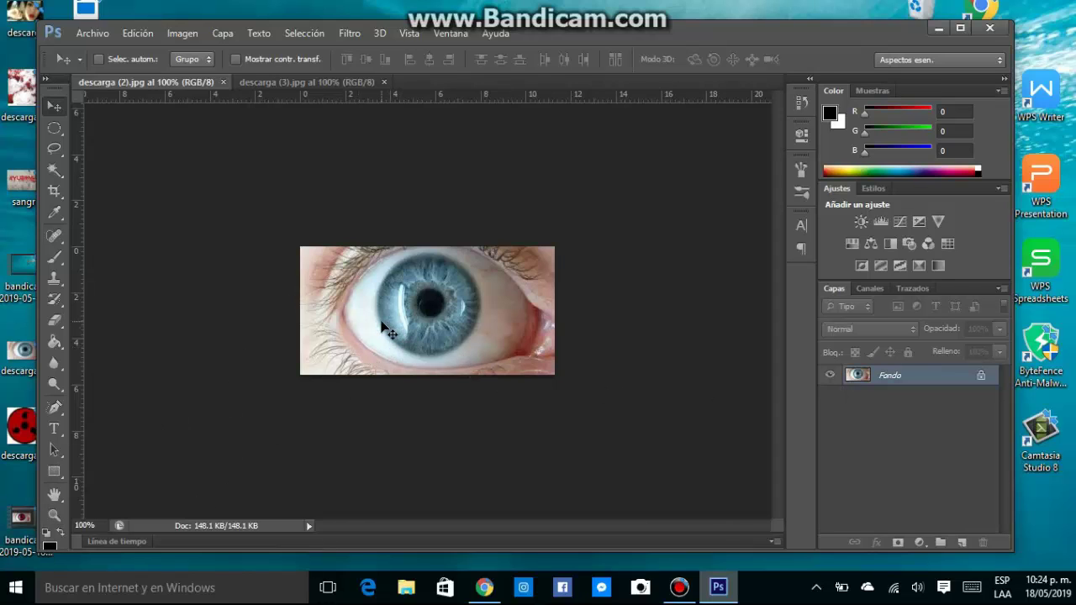
Zoom the eye photo to 200% centred on the pupil.
{"action": "left_click", "coordinate": [53, 516]}
{"action": "left_click", "coordinate": [427, 311]}
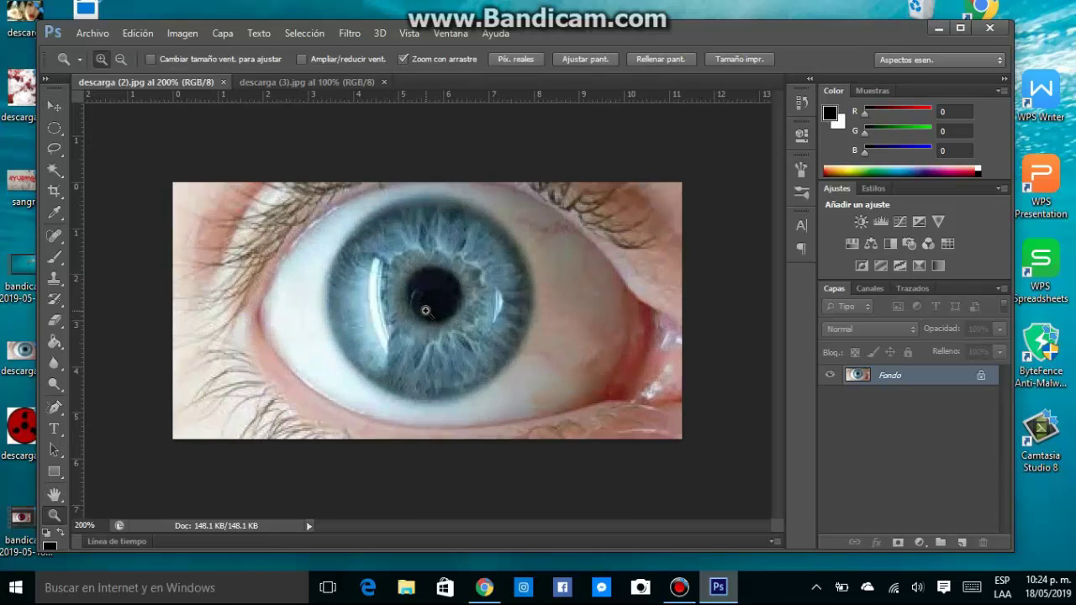
{"action": "left_click", "coordinate": [54, 106]}
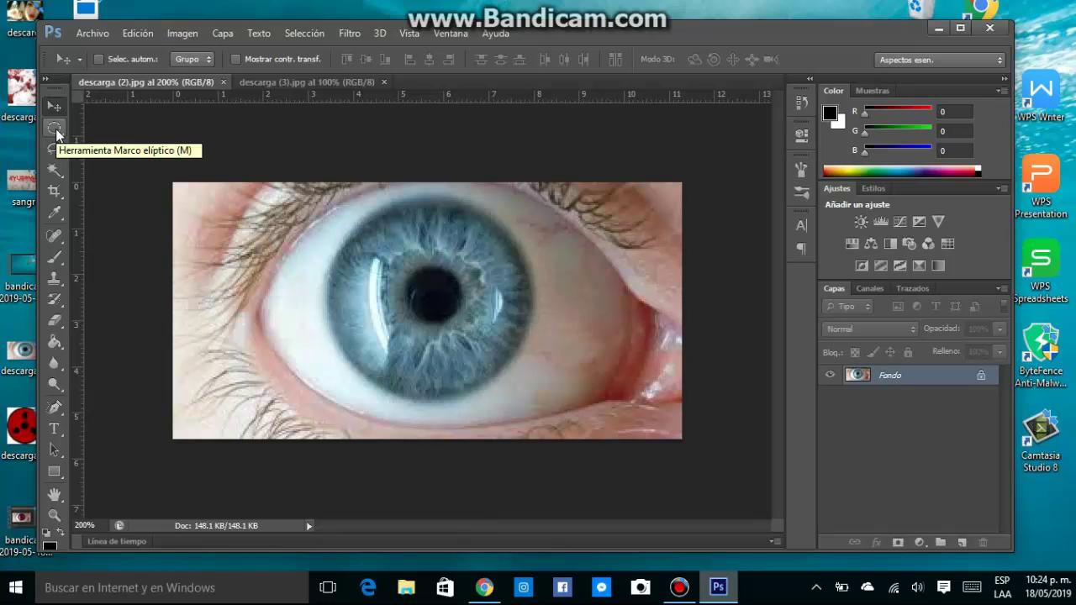
Draw and adjust an elliptical selection around the iris, then deselect it.
{"action": "left_click", "coordinate": [55, 129]}
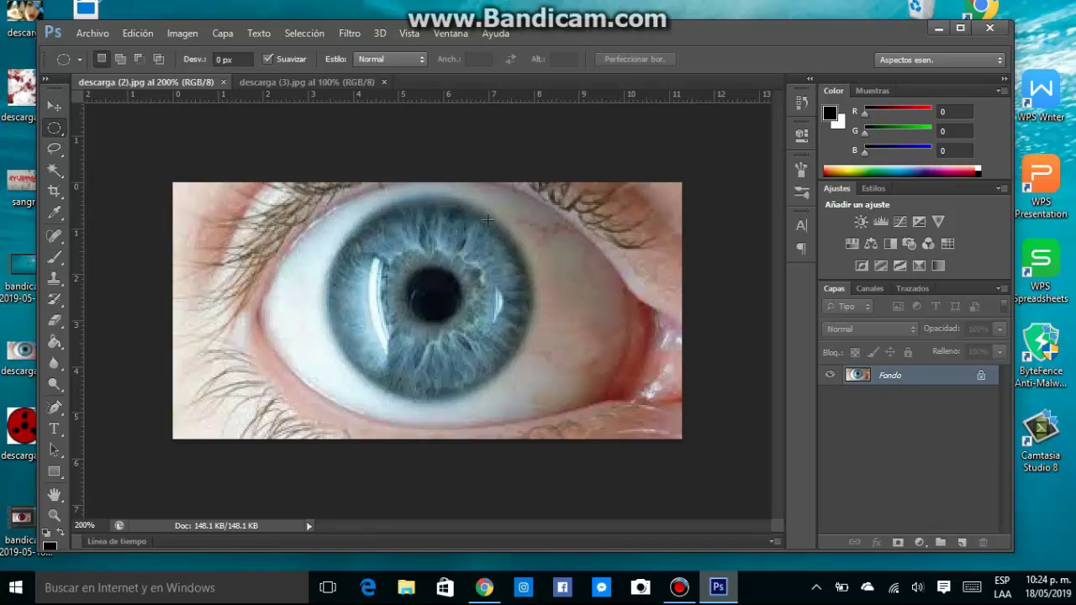
{"action": "mouse_move", "coordinate": [343, 215]}
{"action": "left_mouse_down"}
{"action": "mouse_move", "coordinate": [530, 361]}
{"action": "mouse_move", "coordinate": [523, 393]}
{"action": "left_mouse_up"}
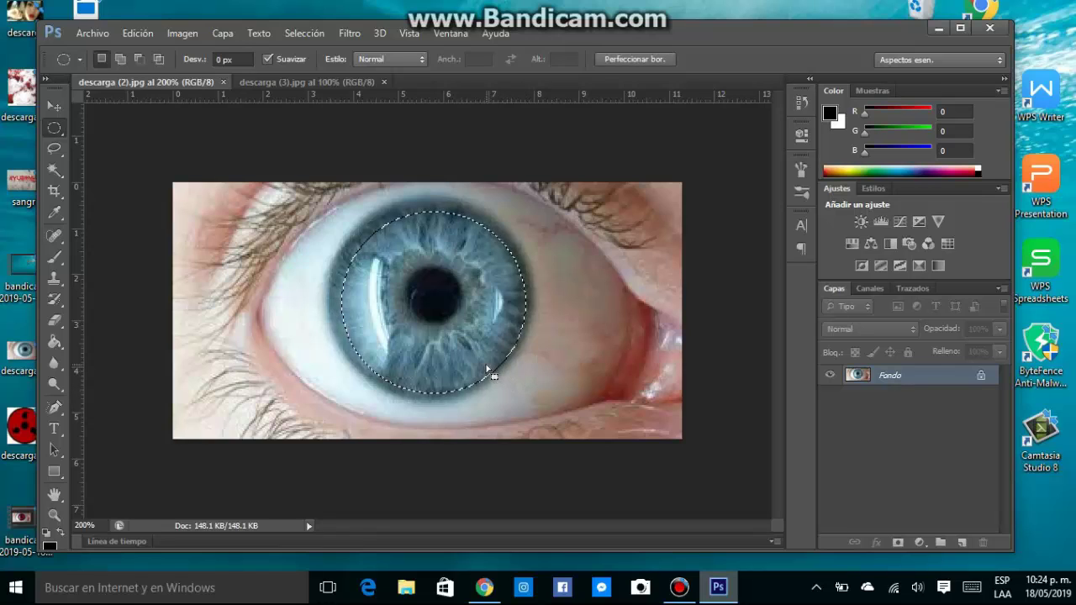
{"action": "left_click_drag", "start_coordinate": [477, 365], "coordinate": [482, 363]}
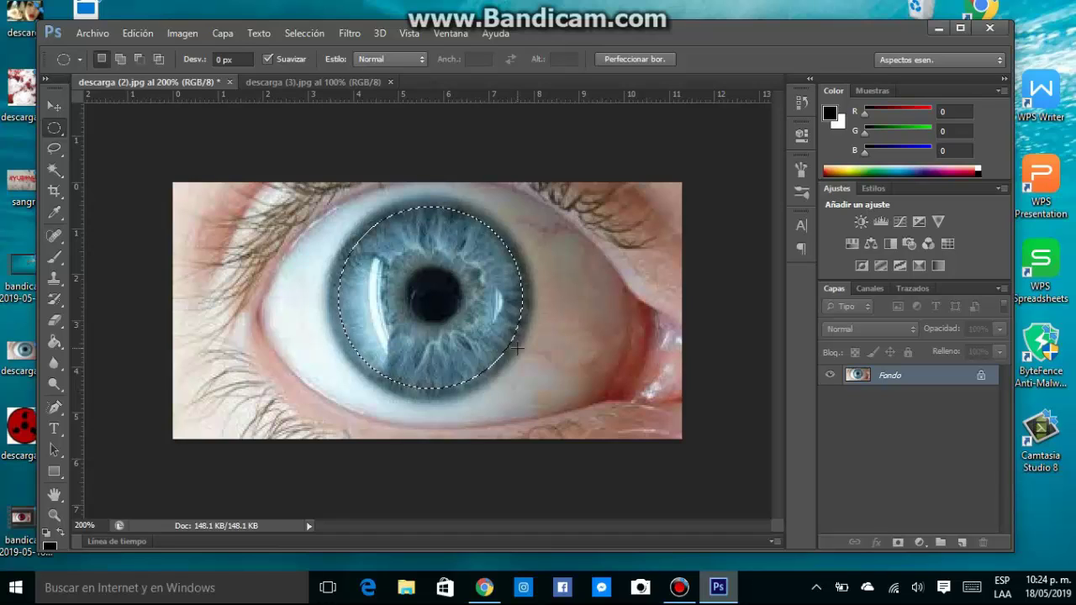
{"action": "left_click", "coordinate": [114, 158]}
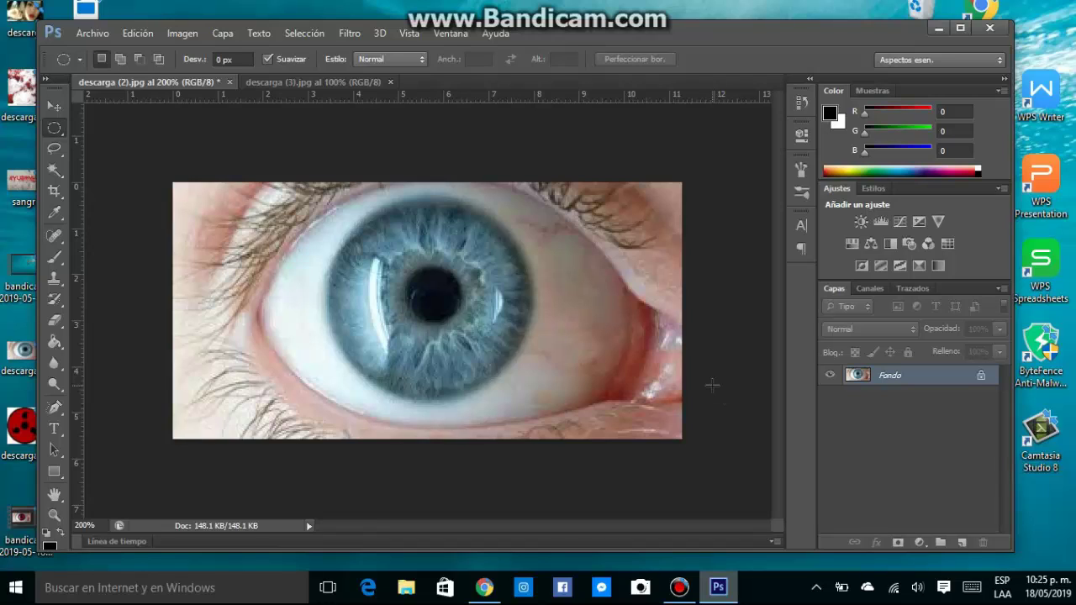
Duplicate the eye photo onto a new layer and draw a circular selection around the iris.
{"action": "key", "text": "ctrl+j"}
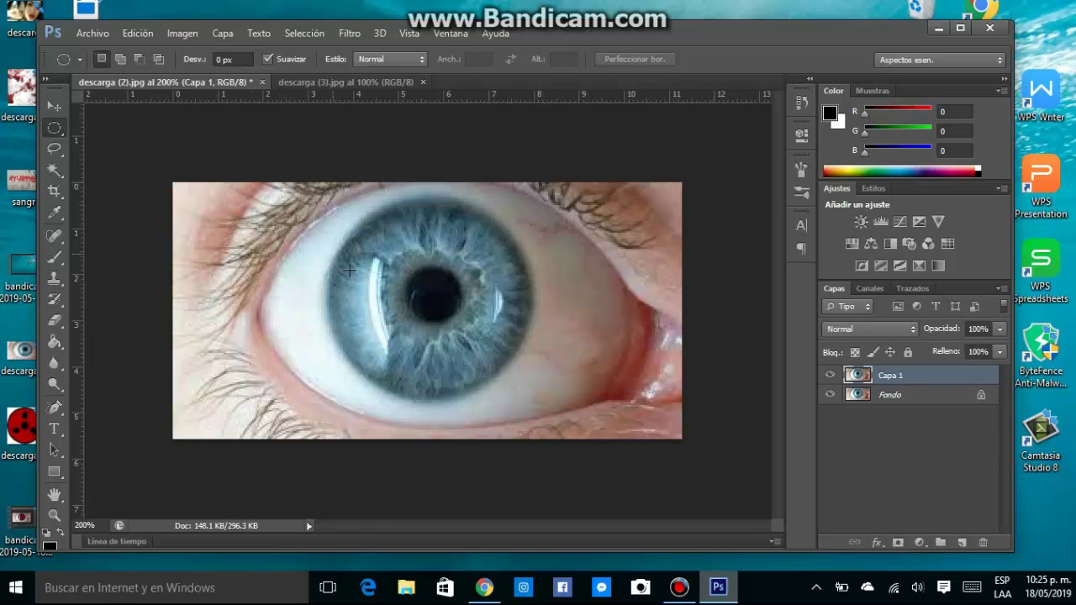
{"action": "left_click_drag", "start_coordinate": [343, 215], "coordinate": [511, 387]}
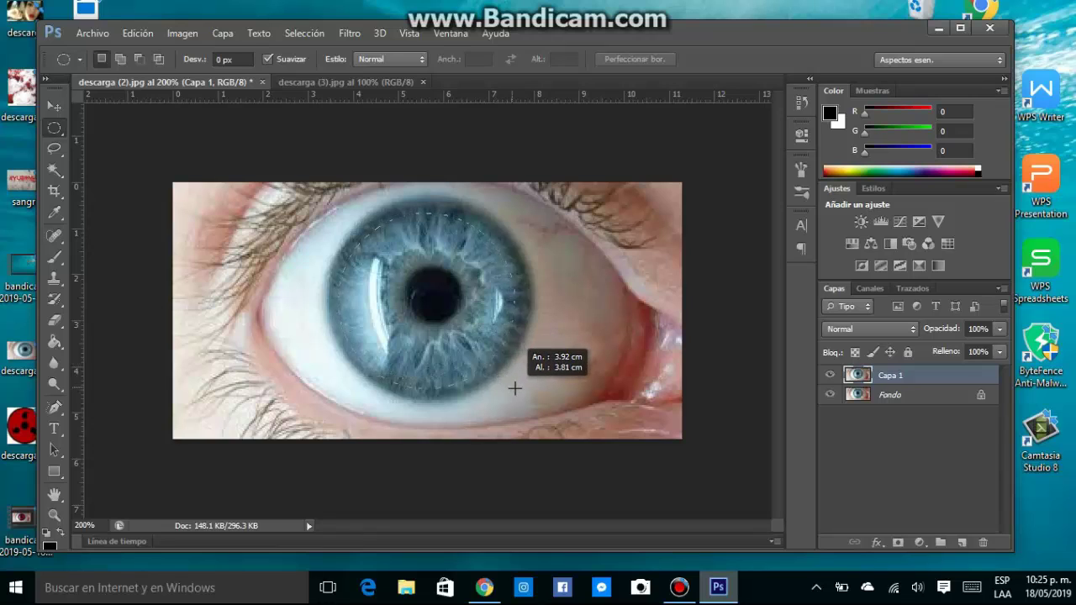
{"action": "left_click_drag", "start_coordinate": [511, 388], "coordinate": [502, 380]}
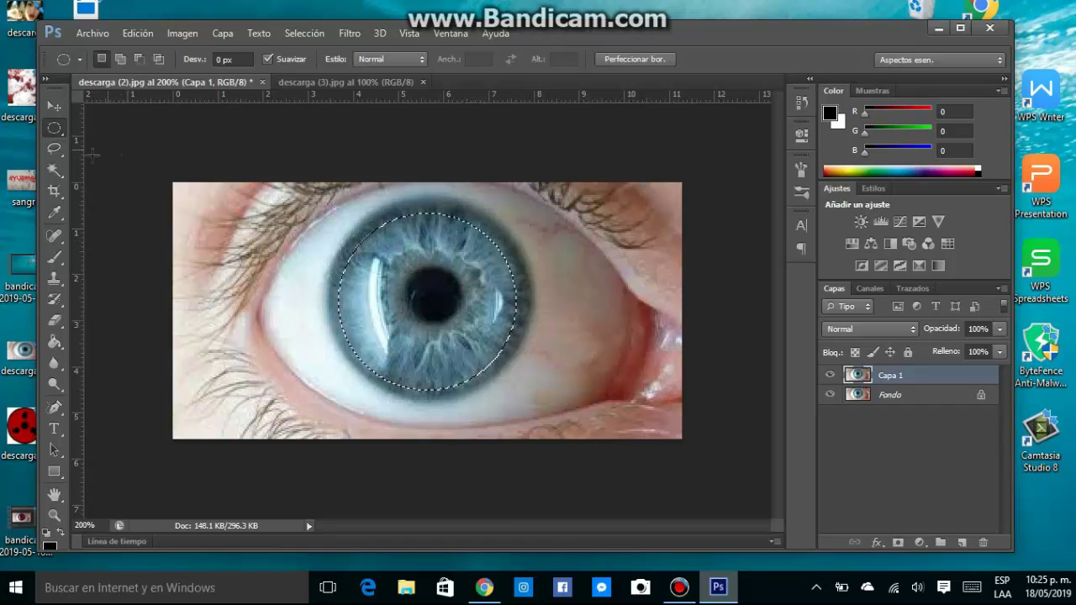
Switch to the Brush tool with Dureza (hardness) set to 0%.
{"action": "left_click", "coordinate": [55, 257]}
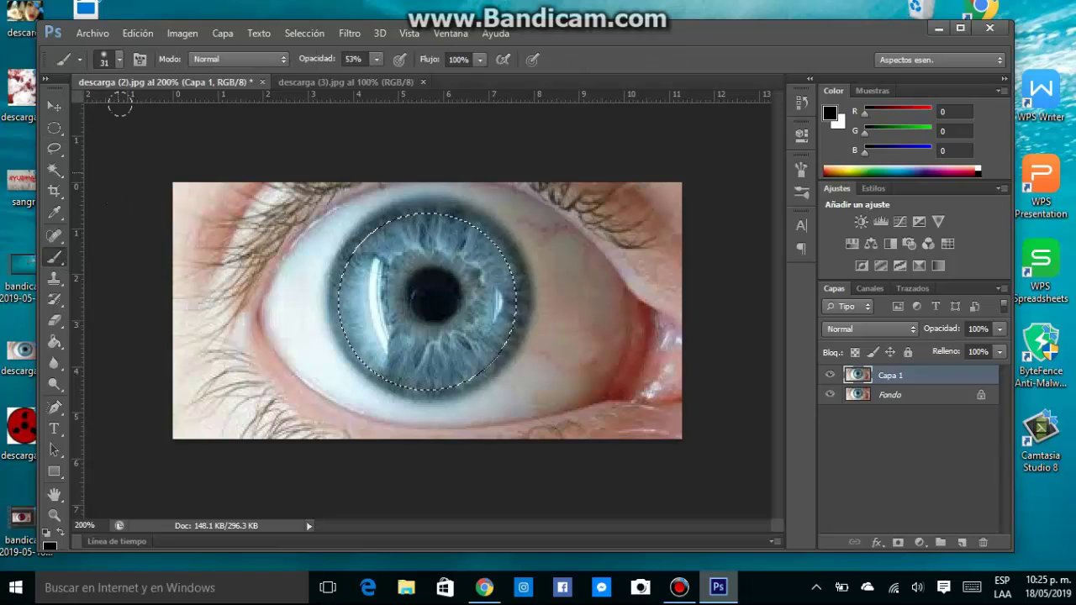
{"action": "left_click", "coordinate": [121, 60]}
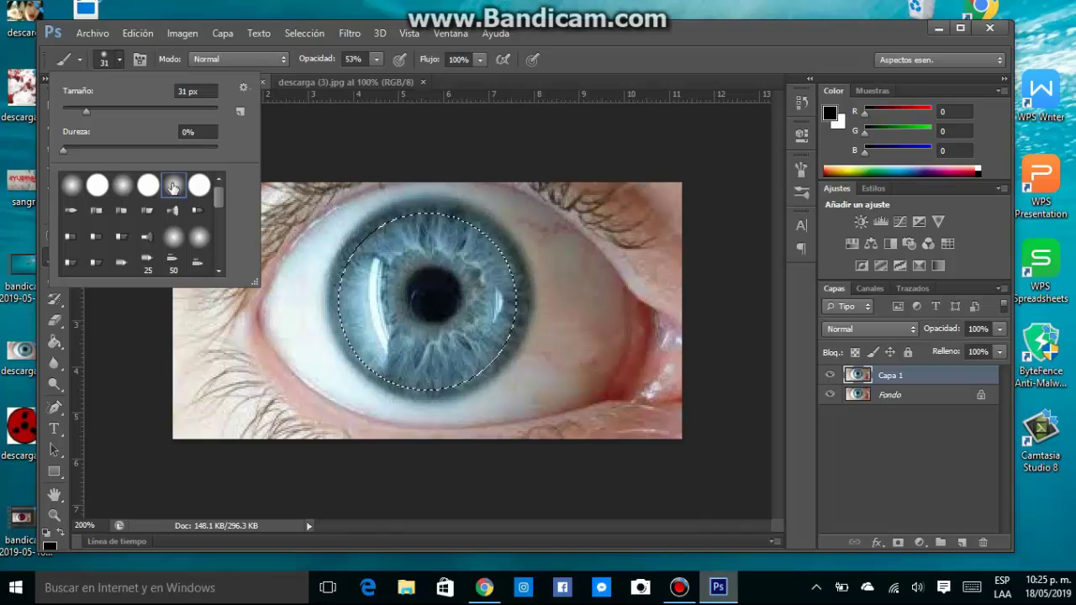
{"action": "left_click_drag", "start_coordinate": [61, 152], "coordinate": [191, 153]}
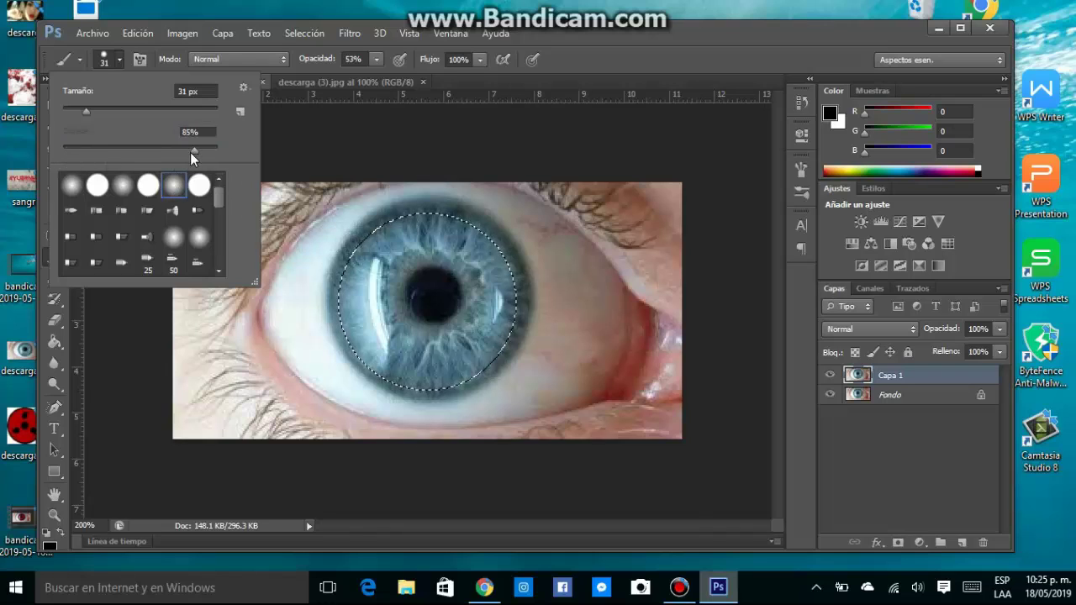
{"action": "left_click_drag", "start_coordinate": [66, 153], "coordinate": [61, 153]}
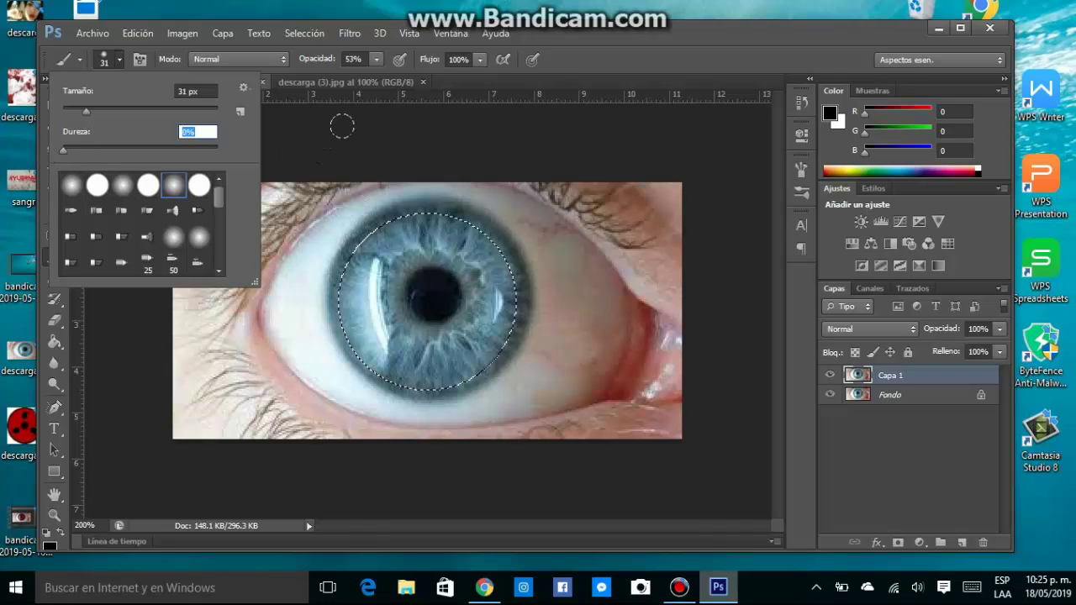
{"action": "left_click", "coordinate": [590, 56]}
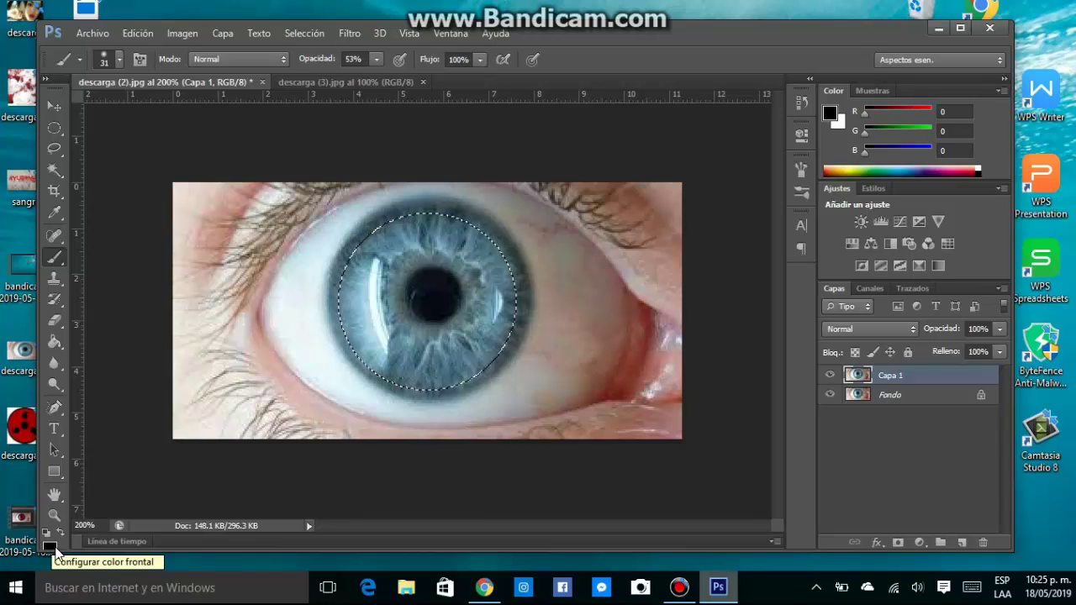
Set a bright red foreground colour and paint the iris and pupil red inside the selection.
{"action": "left_click", "coordinate": [50, 546]}
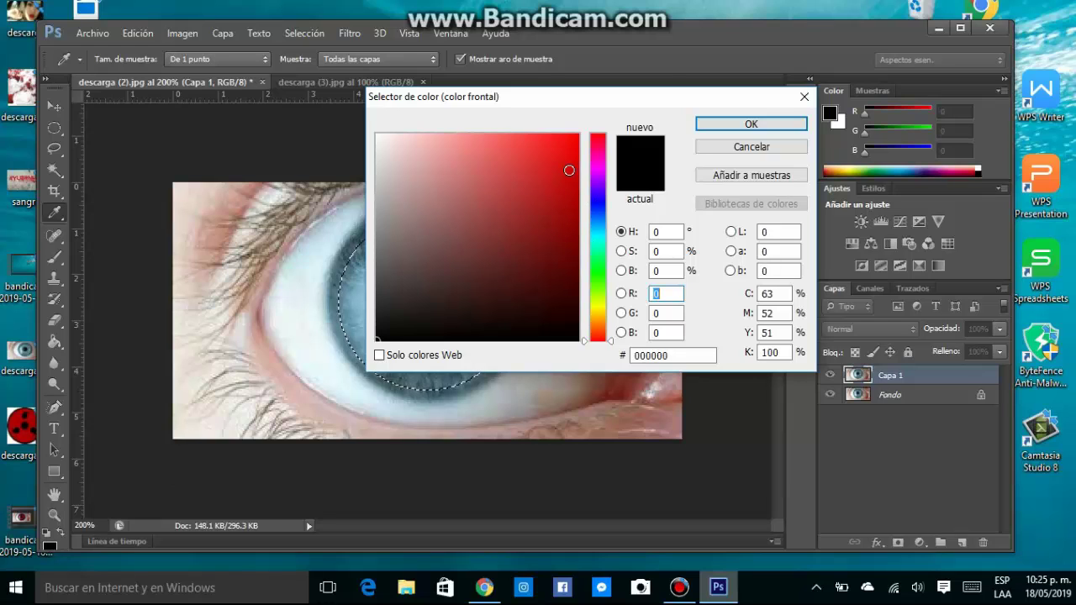
{"action": "left_click", "coordinate": [569, 170]}
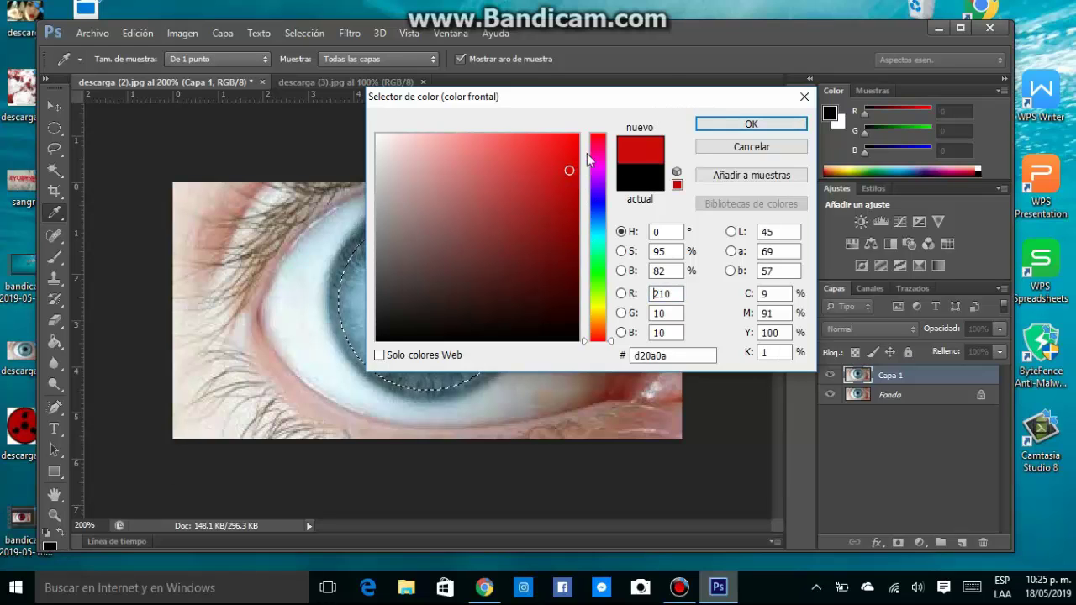
{"action": "left_click", "coordinate": [737, 126]}
{"action": "key", "text": "b"}
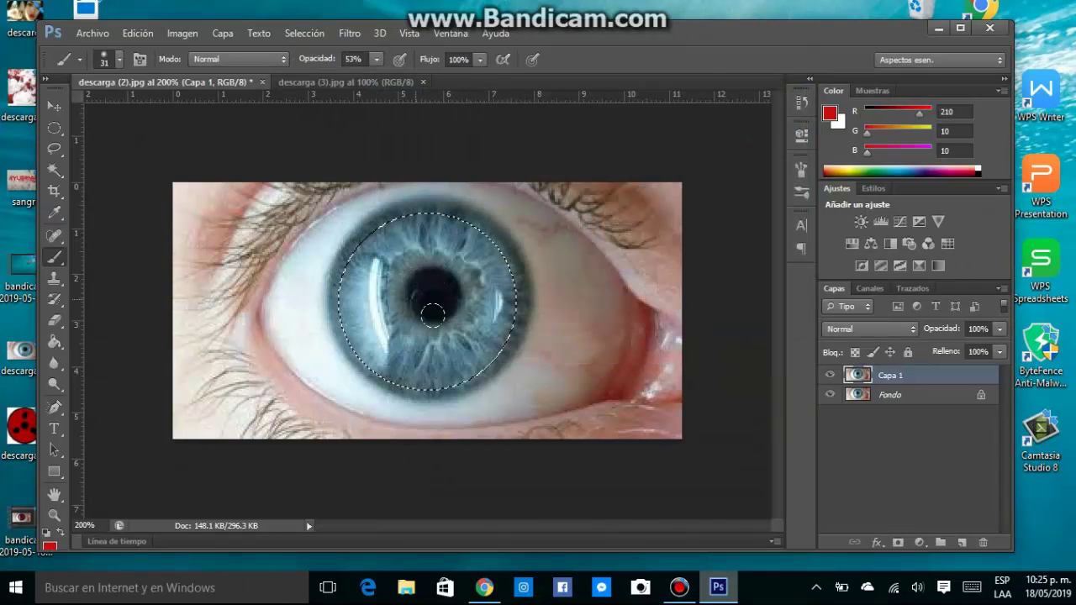
{"action": "mouse_move", "coordinate": [425, 290]}
{"action": "left_mouse_down"}
{"action": "mouse_move", "coordinate": [415, 328]}
{"action": "mouse_move", "coordinate": [387, 231]}
{"action": "mouse_move", "coordinate": [410, 318]}
{"action": "left_mouse_up"}
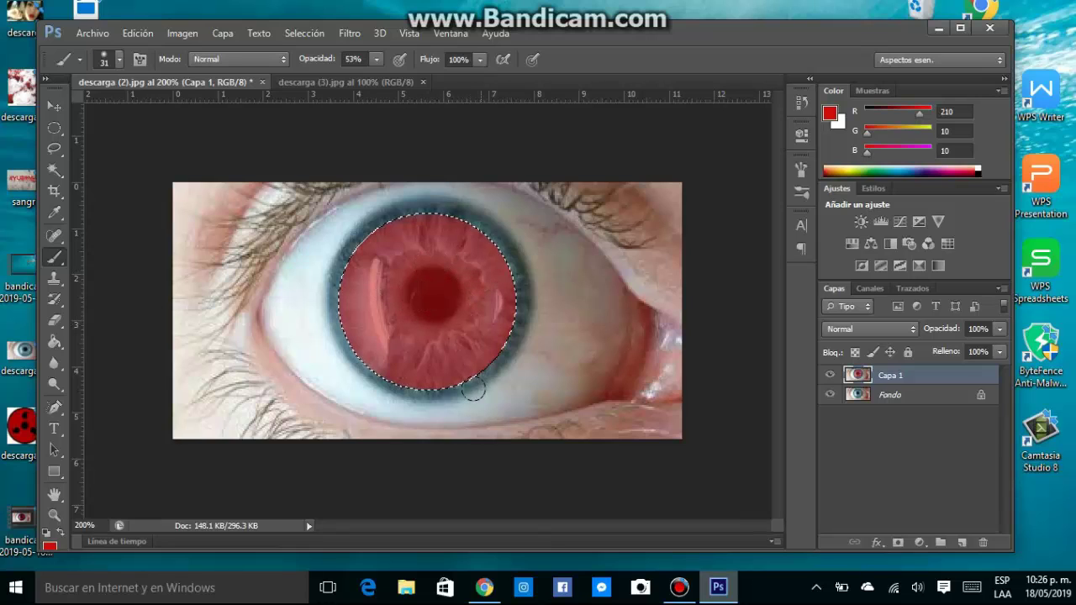
Try Luz suave, Superponer and Luz intensa blends on the red layer, toggling Fondo's visibility.
{"action": "left_click", "coordinate": [841, 334]}
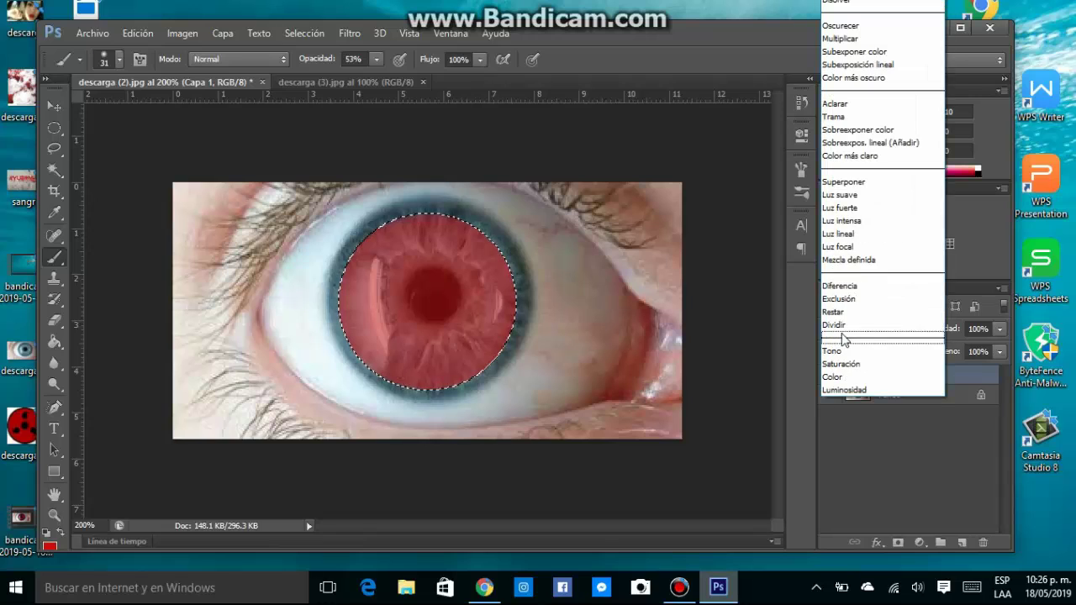
{"action": "left_click", "coordinate": [851, 194]}
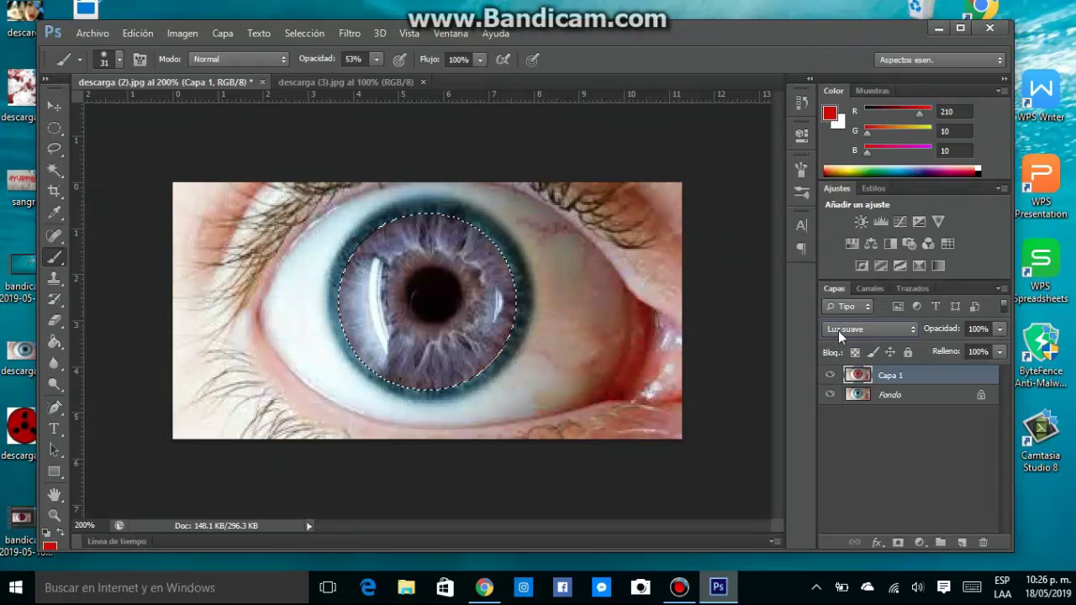
{"action": "left_click", "coordinate": [839, 329]}
{"action": "left_click", "coordinate": [825, 182]}
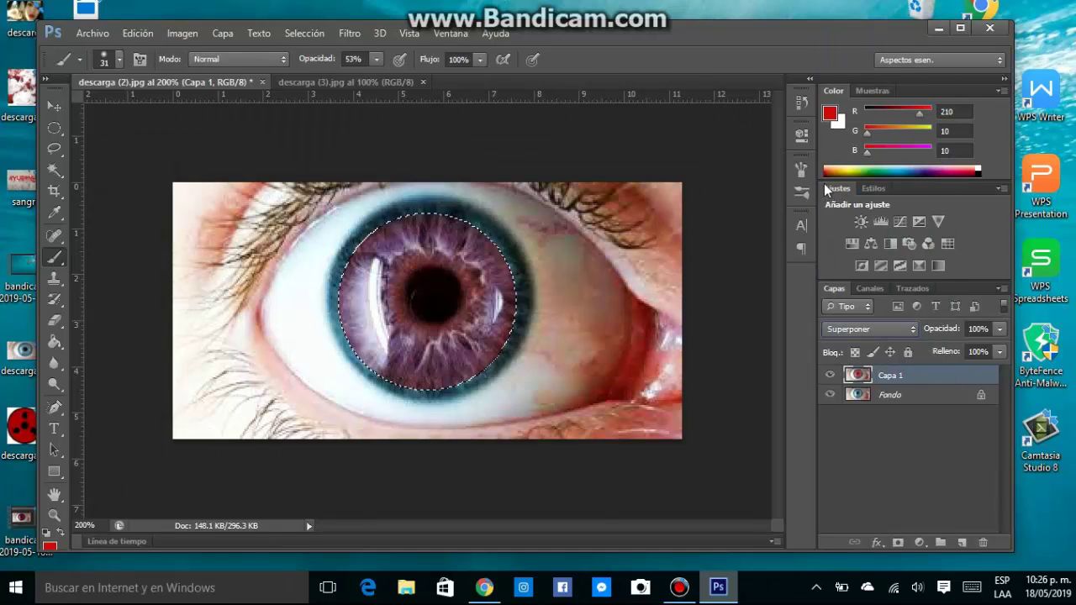
{"action": "left_click", "coordinate": [846, 329]}
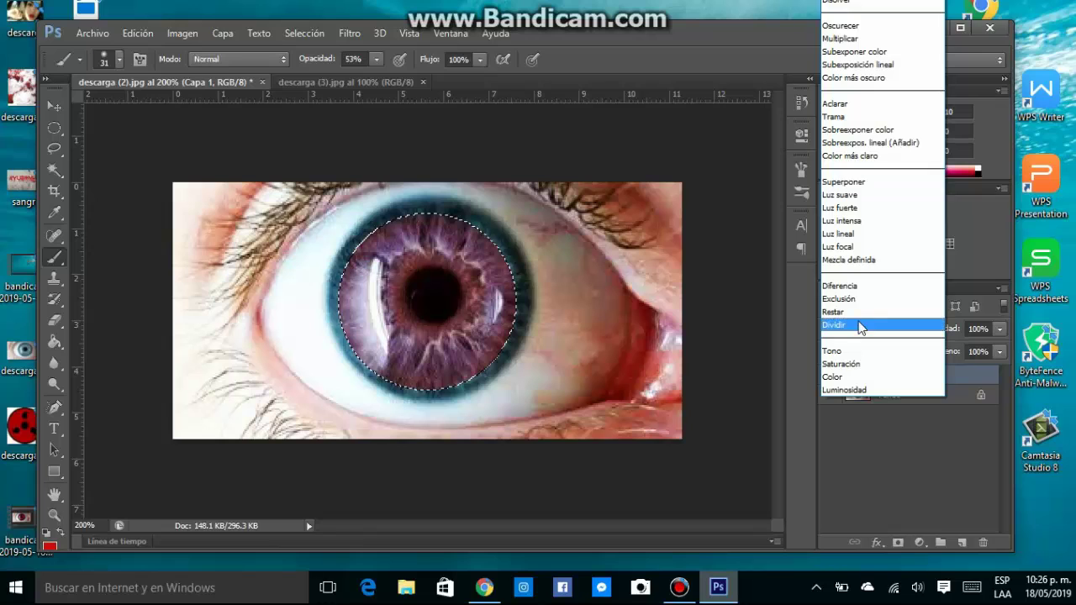
{"action": "left_click", "coordinate": [858, 224]}
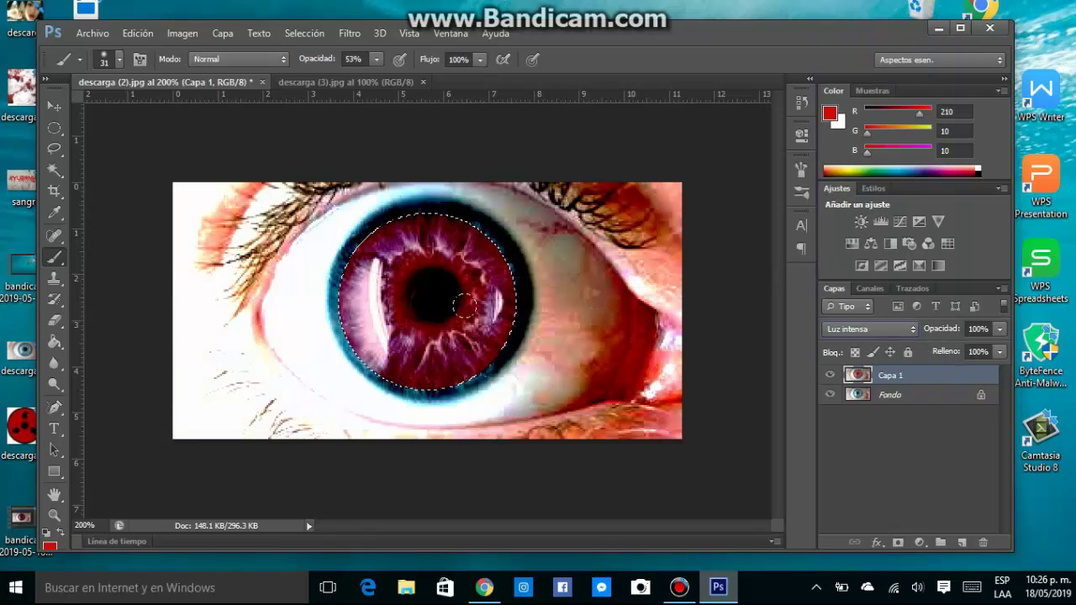
{"action": "left_click", "coordinate": [830, 395]}
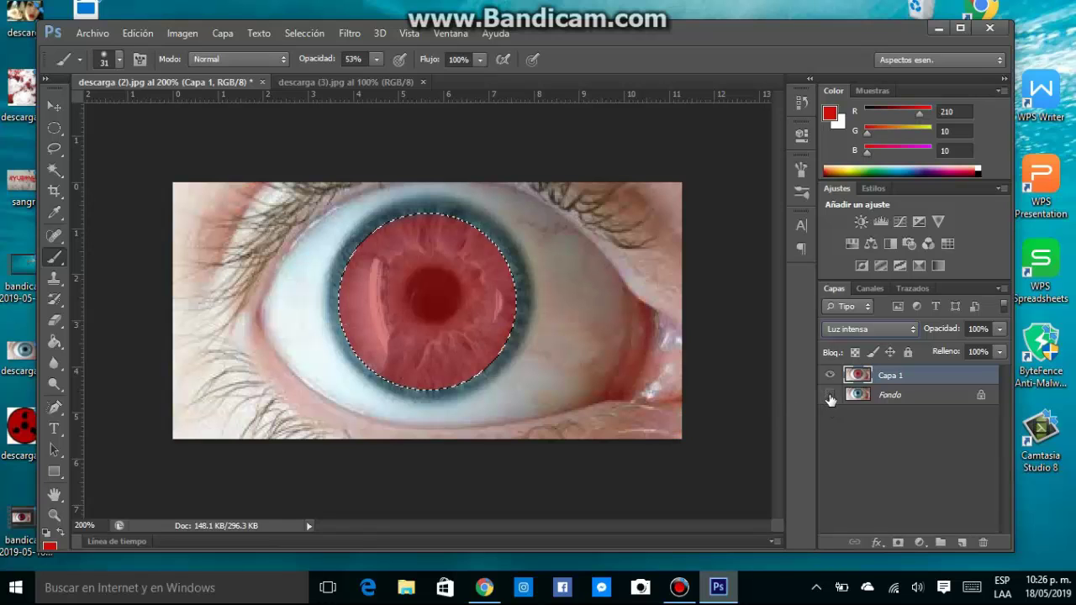
{"action": "left_click", "coordinate": [829, 395]}
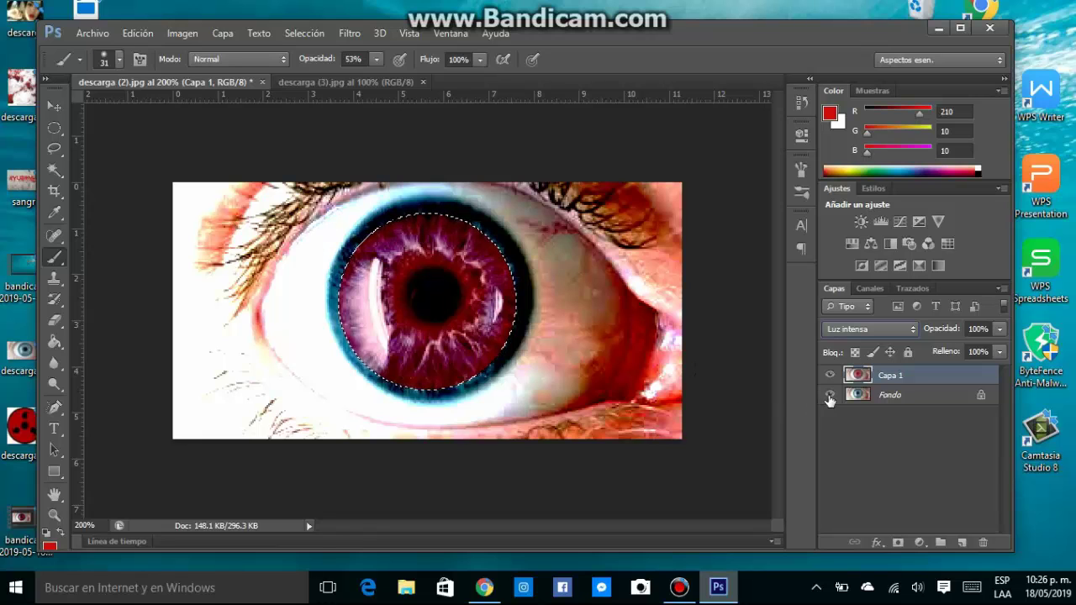
{"action": "left_click", "coordinate": [829, 396]}
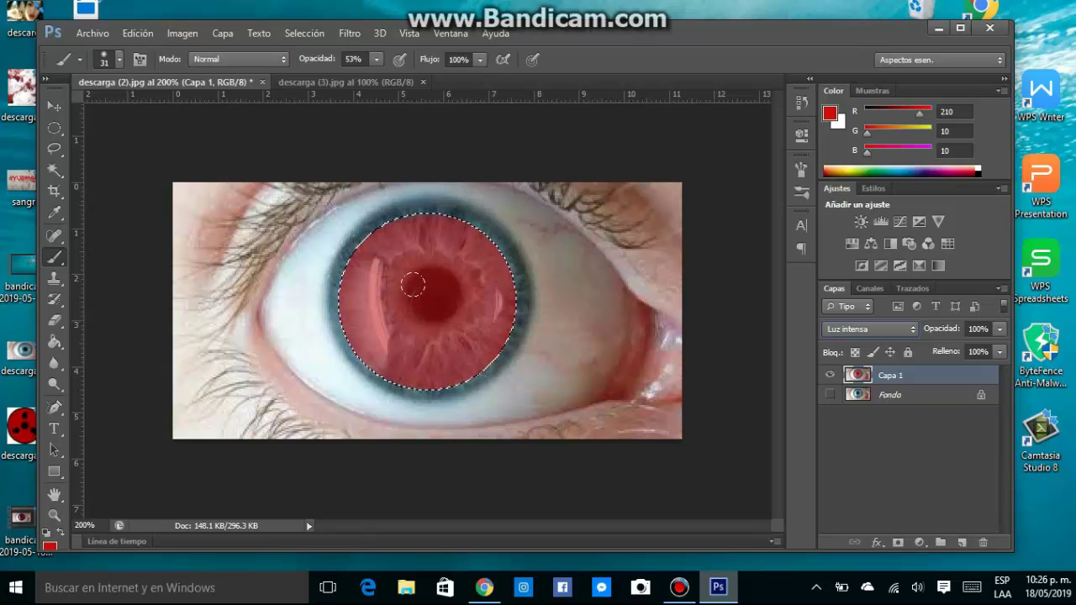
Compare Luz focal and Luz suave, then settle on Superponer with Fondo hidden.
{"action": "left_click", "coordinate": [854, 331]}
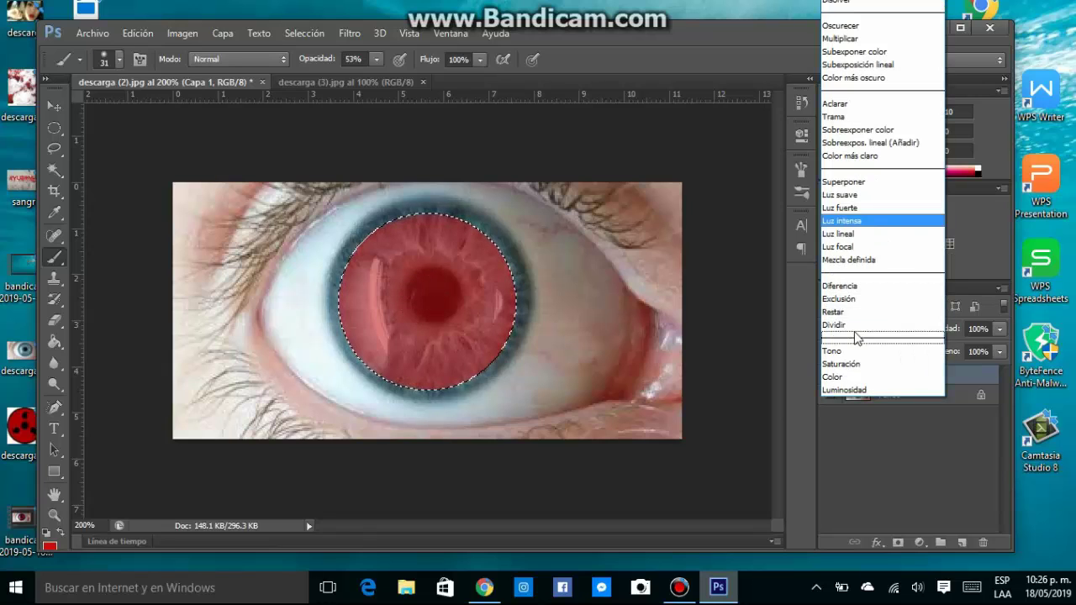
{"action": "left_click", "coordinate": [832, 250]}
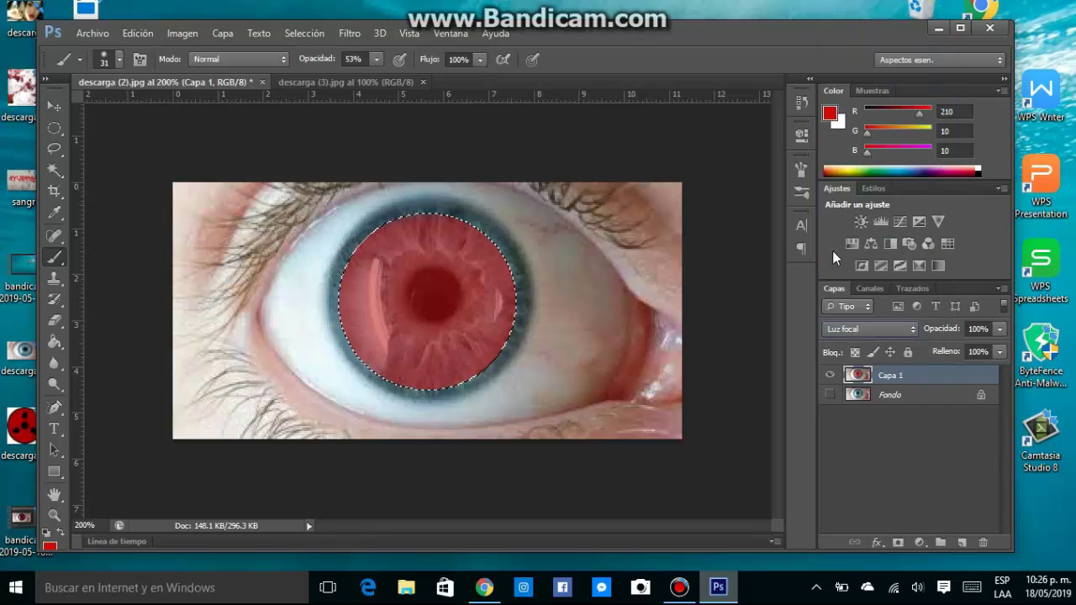
{"action": "left_click", "coordinate": [838, 323]}
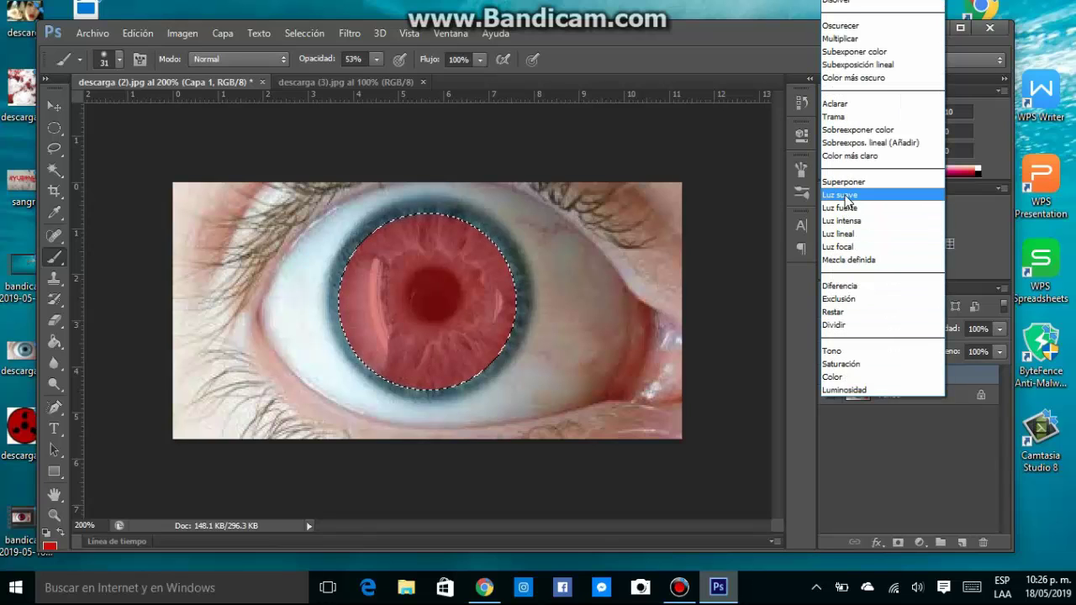
{"action": "left_click", "coordinate": [841, 195]}
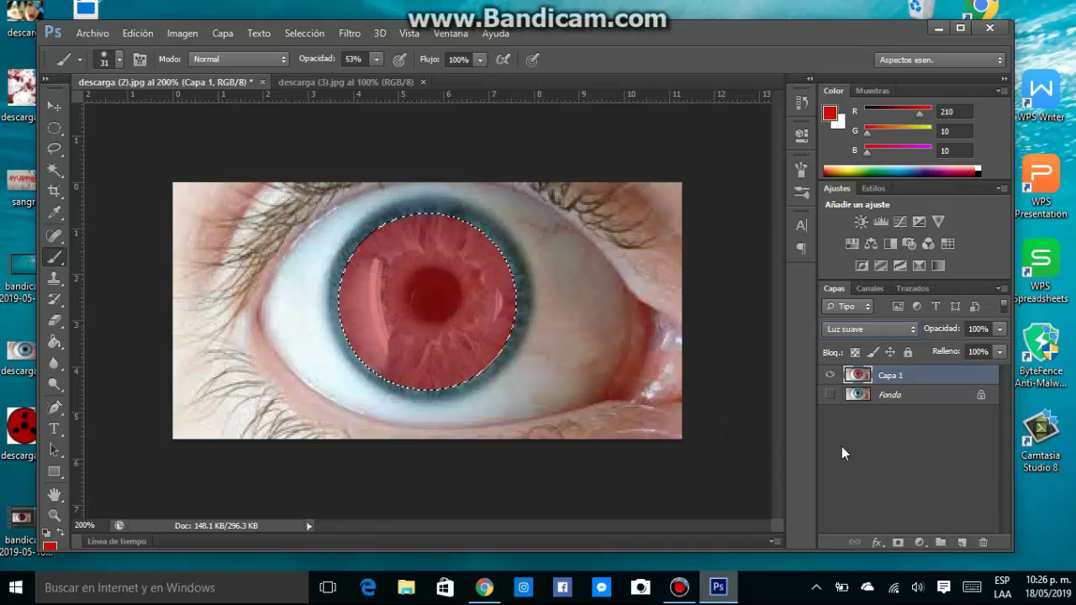
{"action": "left_click", "coordinate": [831, 394]}
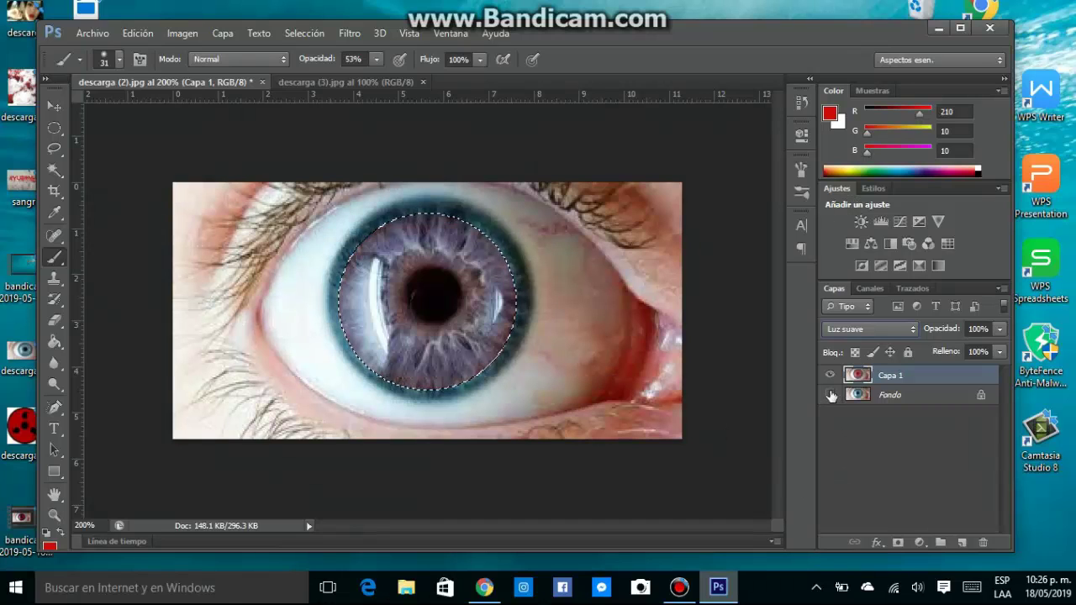
{"action": "left_click", "coordinate": [831, 394]}
{"action": "left_click", "coordinate": [840, 332]}
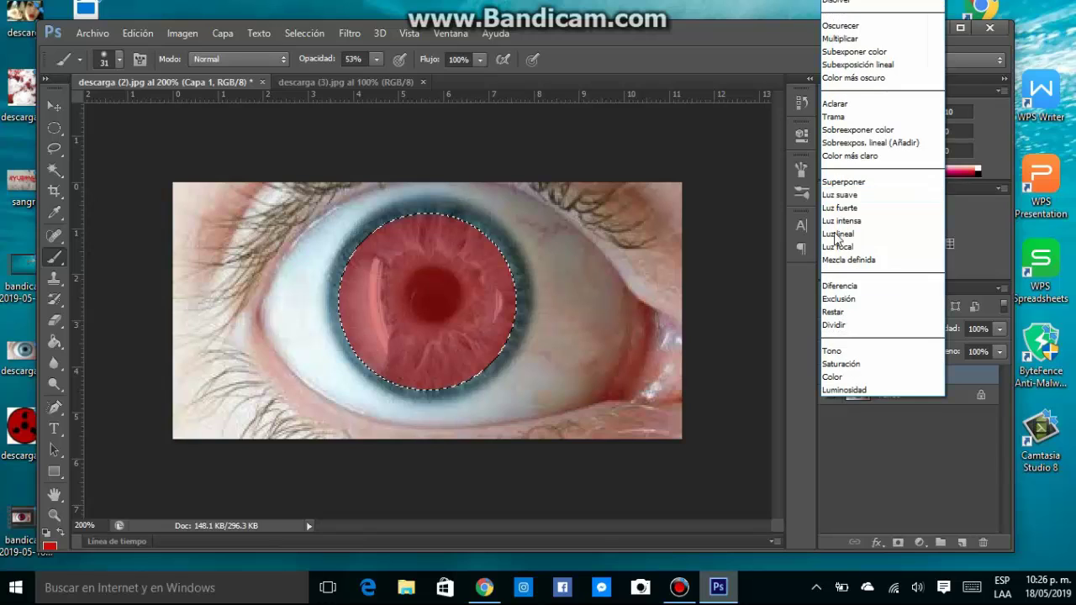
{"action": "left_click", "coordinate": [841, 182]}
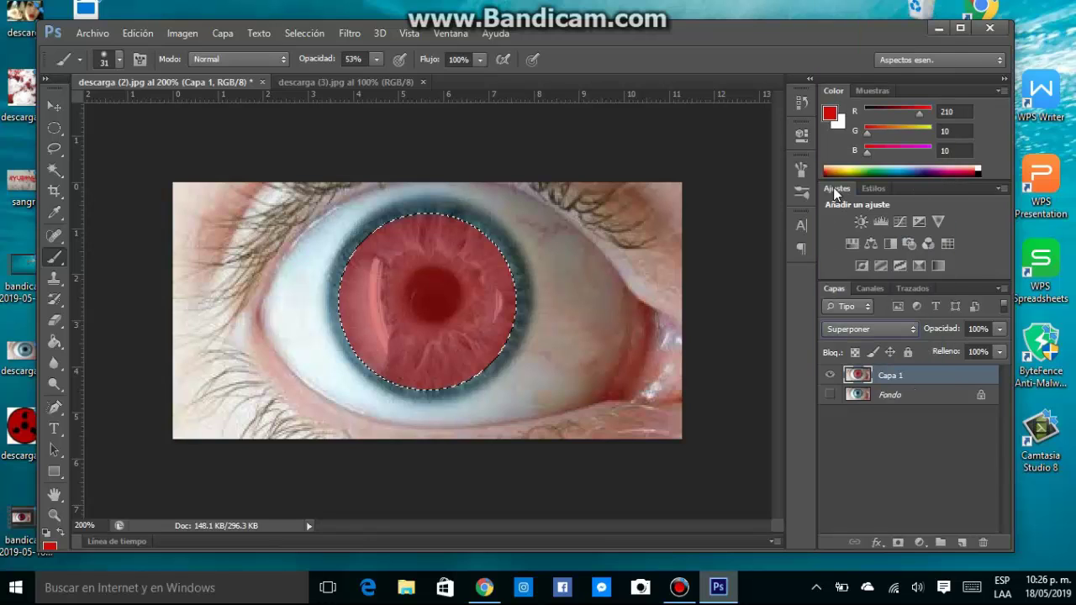
{"action": "left_click", "coordinate": [830, 395]}
{"action": "left_click", "coordinate": [830, 395]}
{"action": "left_click", "coordinate": [53, 103]}
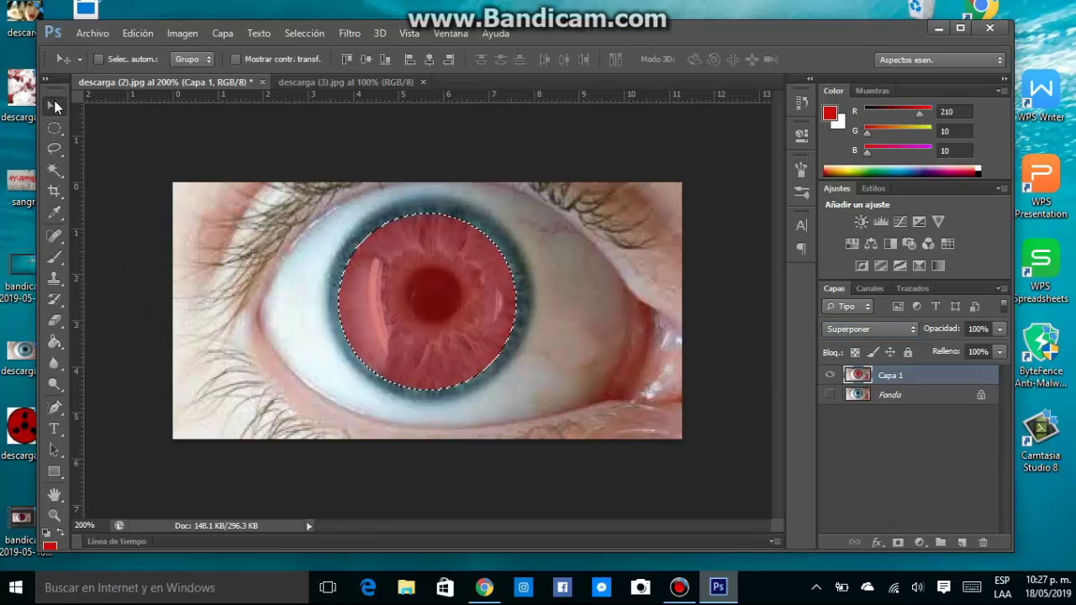
Drag the Sharingan image from descarga (3) into the eye photo as a new layer.
{"action": "left_click", "coordinate": [375, 84]}
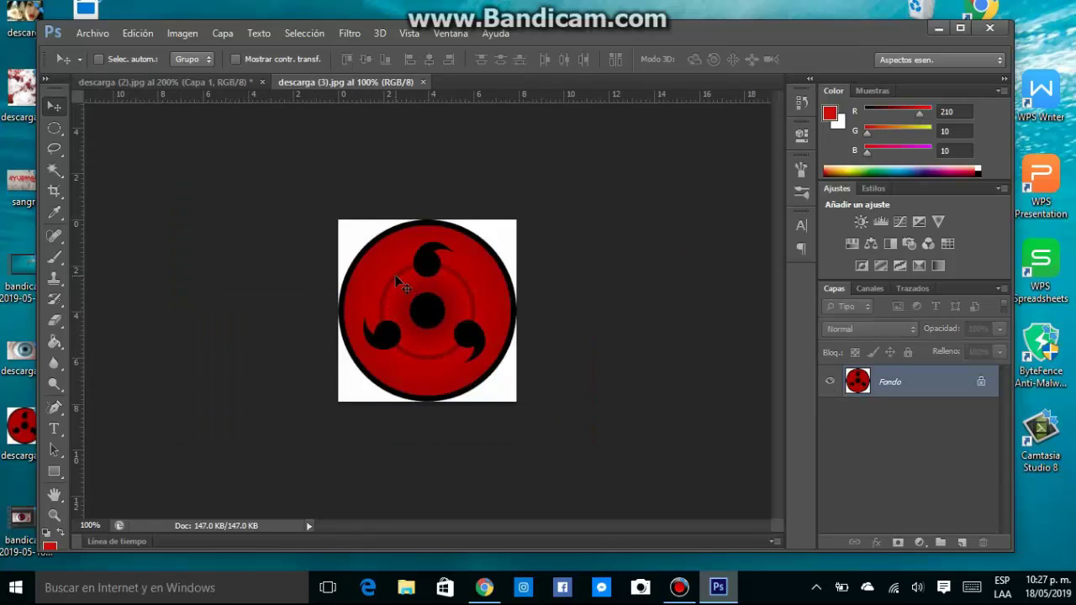
{"action": "left_click_drag", "start_coordinate": [395, 275], "coordinate": [199, 88]}
{"action": "left_click_drag", "start_coordinate": [199, 88], "coordinate": [317, 257]}
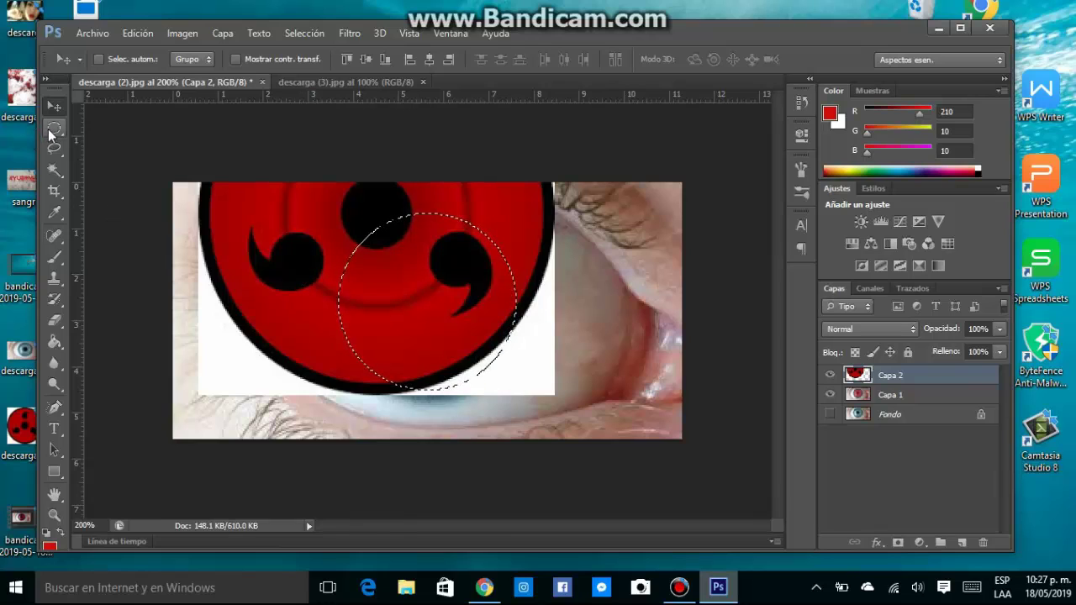
{"action": "left_click", "coordinate": [54, 128]}
{"action": "left_click", "coordinate": [122, 179]}
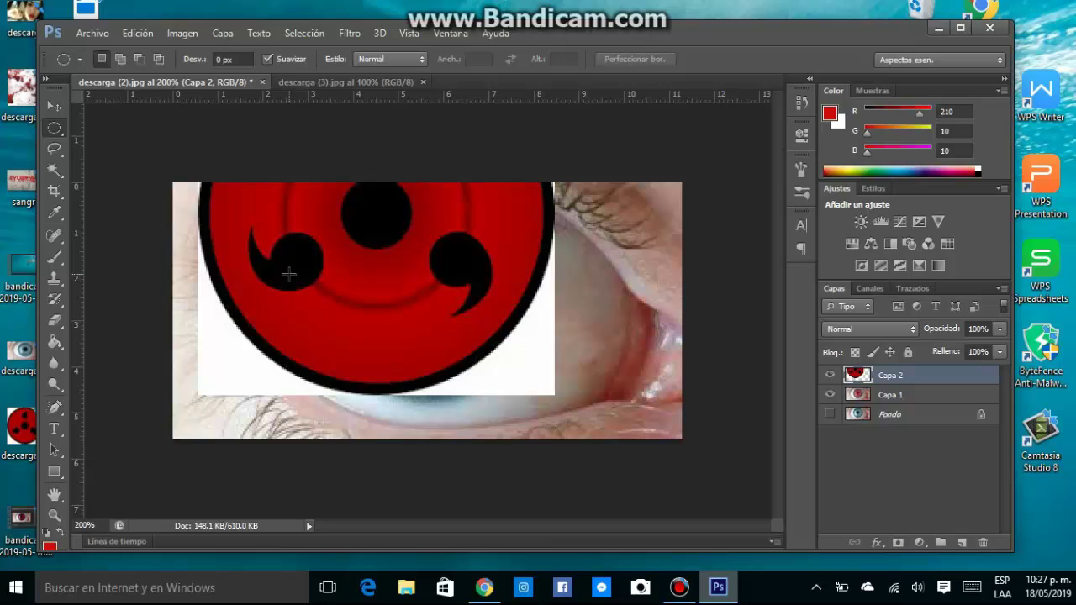
Scale the Sharingan layer to about half size and move it over the iris.
{"action": "key", "text": "ctrl+t"}
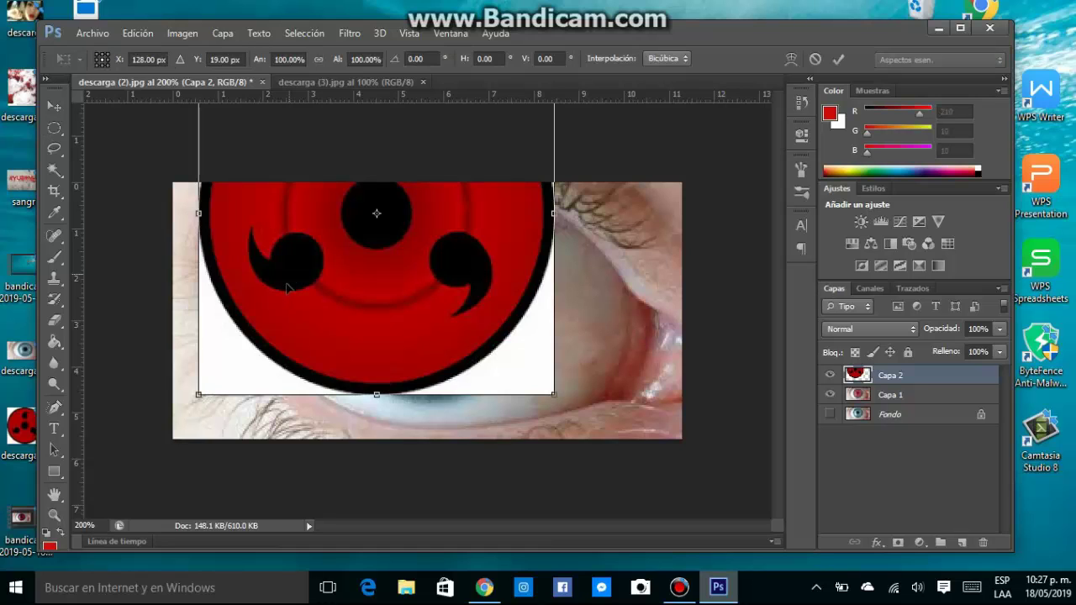
{"action": "left_click_drag", "start_coordinate": [547, 385], "coordinate": [389, 217]}
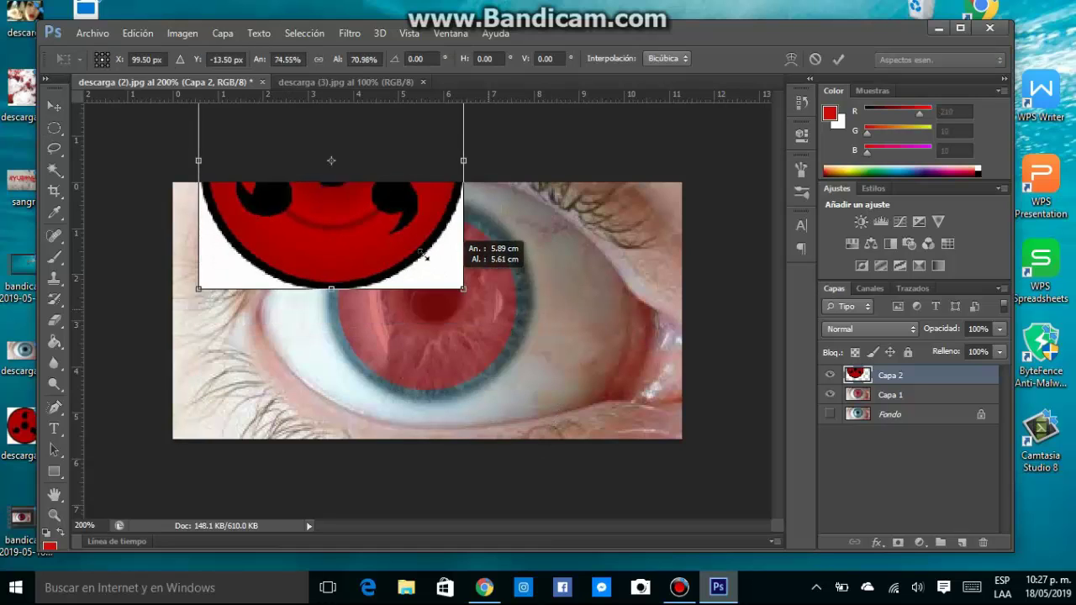
{"action": "left_click_drag", "start_coordinate": [323, 201], "coordinate": [437, 353]}
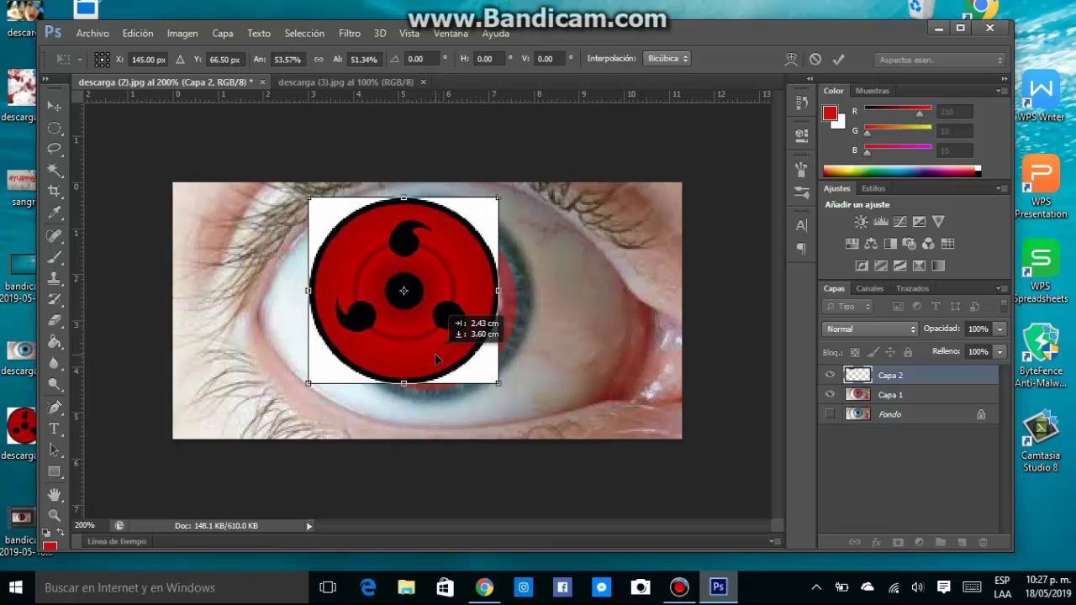
Commit the resize, then Magic Wand-select and delete the white corners around the Sharingan.
{"action": "left_click", "coordinate": [59, 173]}
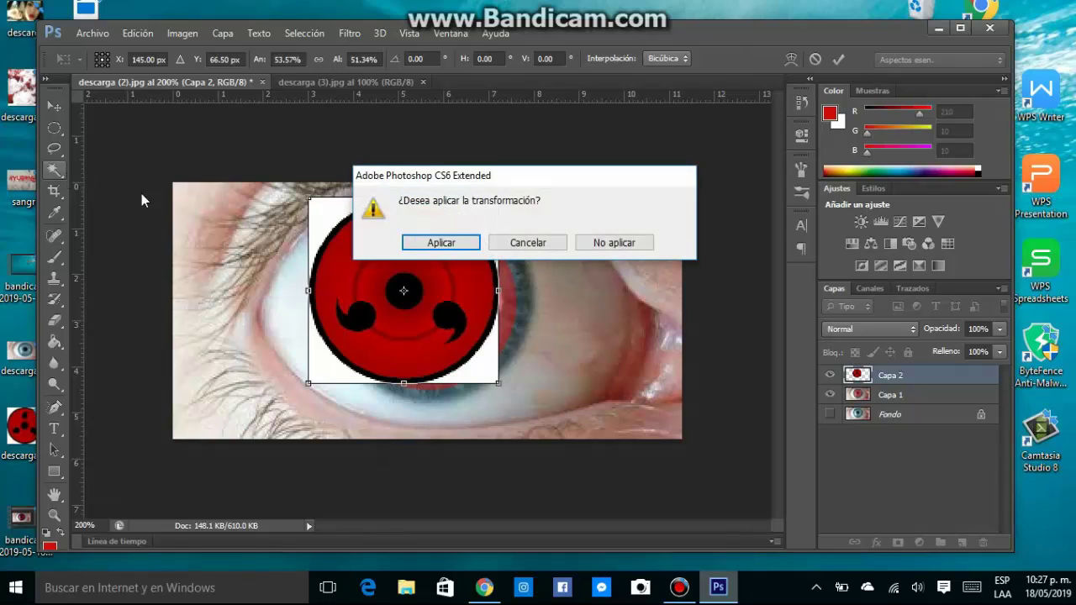
{"action": "left_click", "coordinate": [441, 243]}
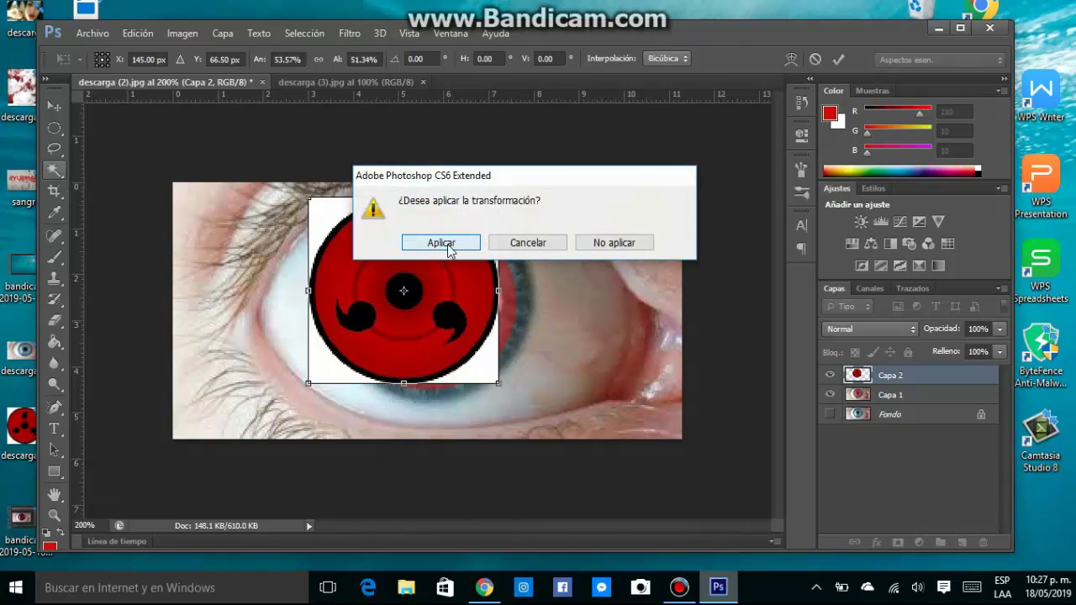
{"action": "left_click", "coordinate": [327, 222]}
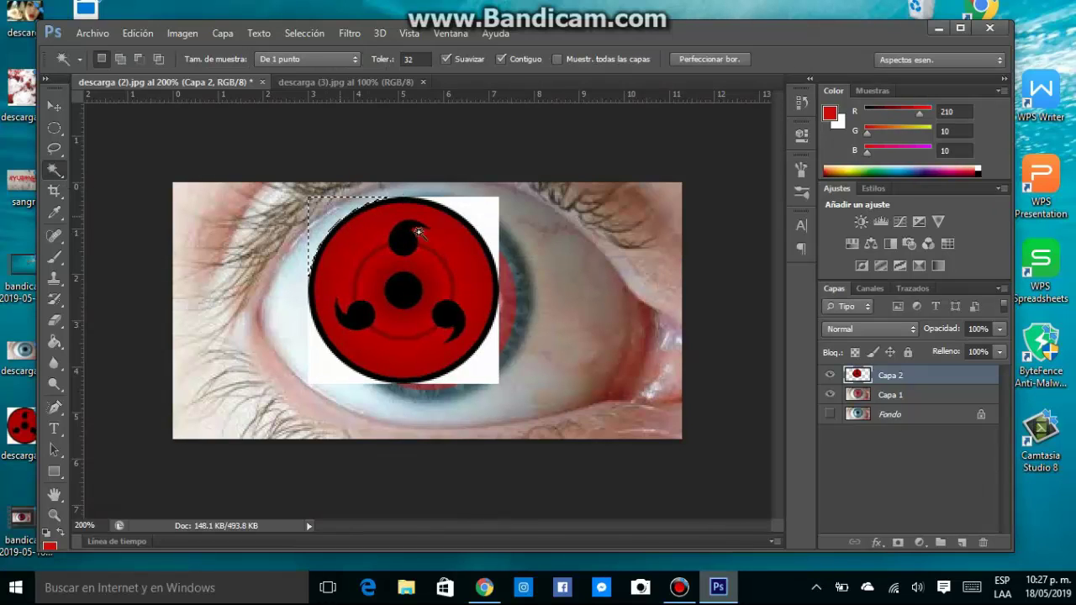
{"action": "left_click", "coordinate": [480, 218]}
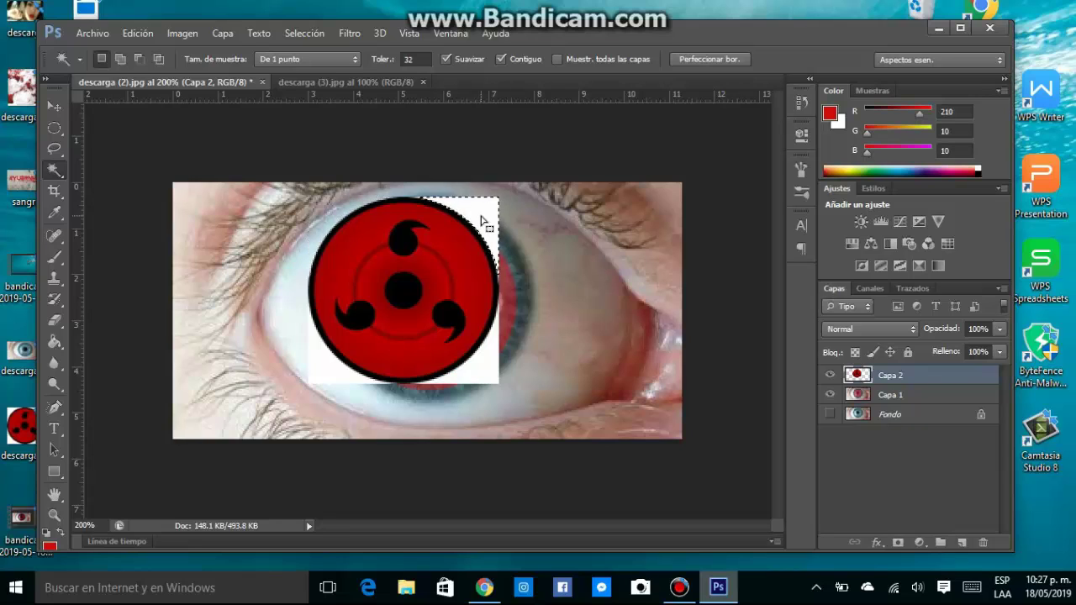
{"action": "left_click", "coordinate": [481, 372]}
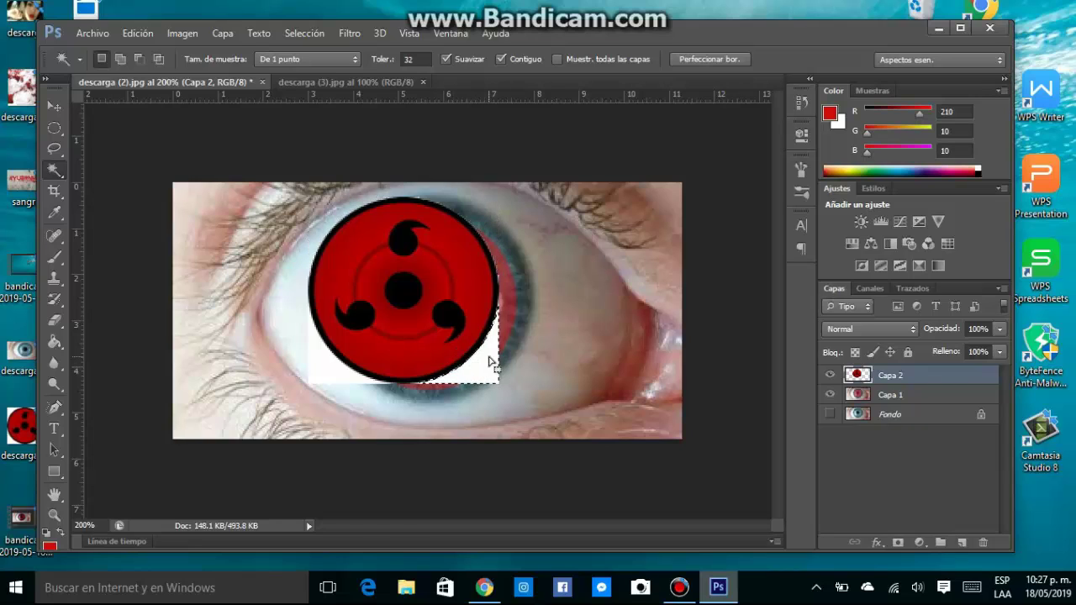
{"action": "key", "text": "Delete"}
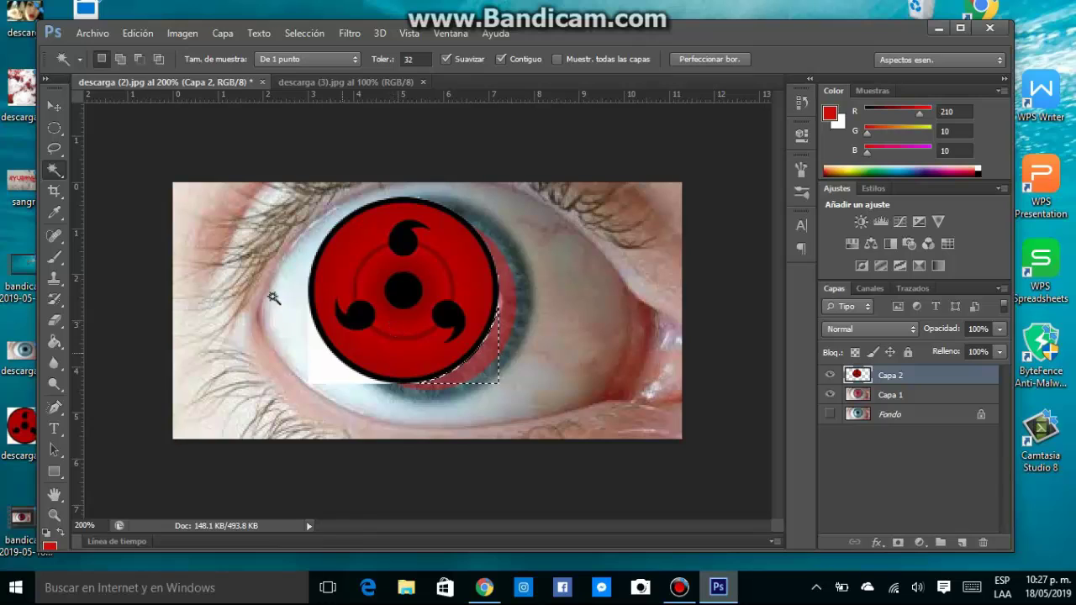
Blend the Sharingan layer as Luz suave, centre it over the iris, and deselect.
{"action": "left_click", "coordinate": [49, 110]}
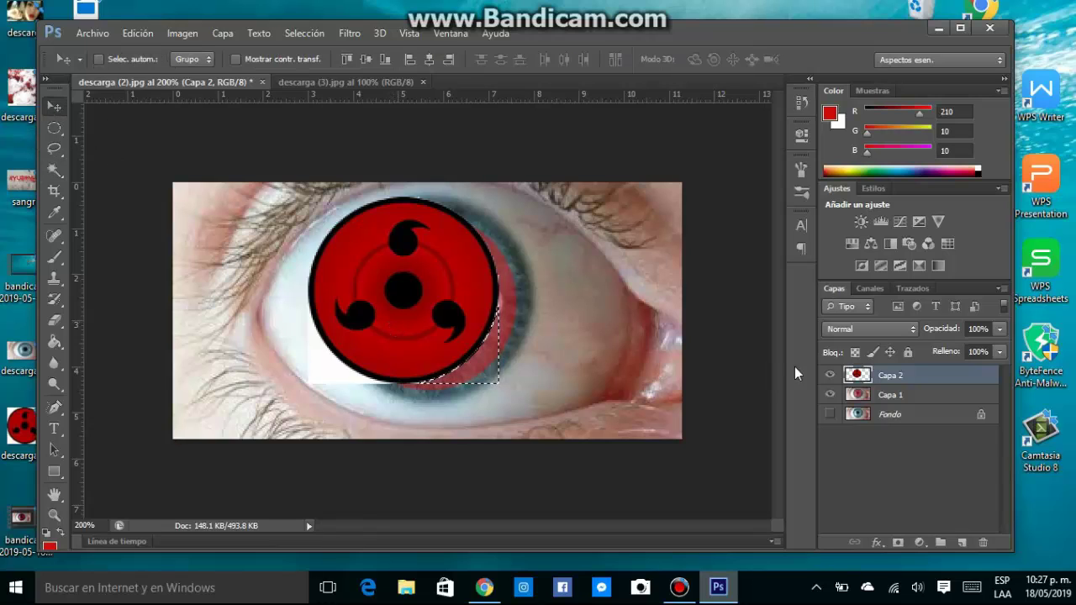
{"action": "left_click", "coordinate": [840, 331]}
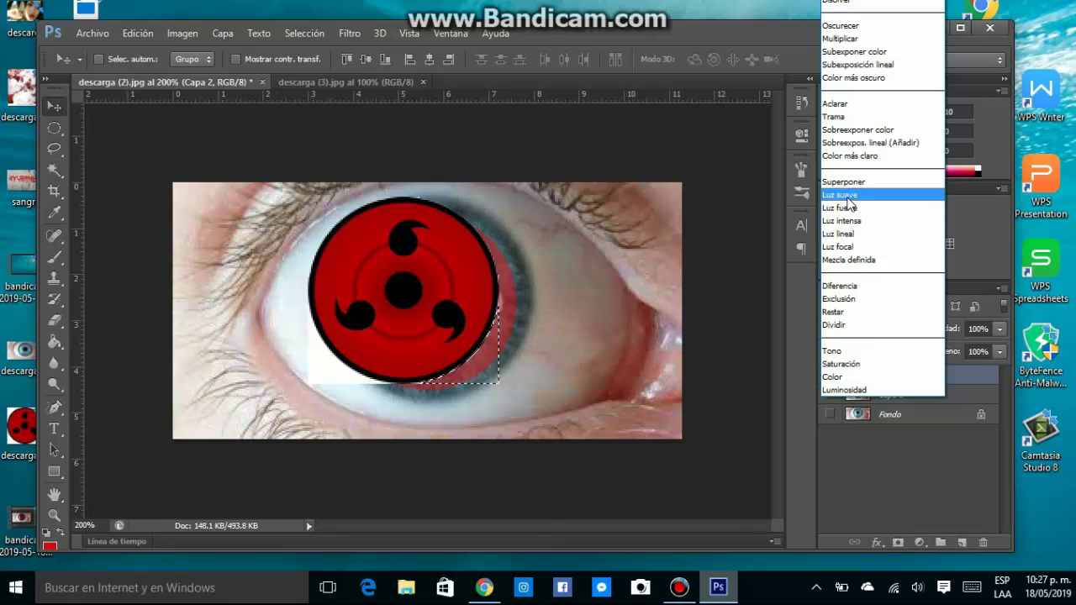
{"action": "left_click", "coordinate": [849, 202]}
{"action": "left_click_drag", "start_coordinate": [403, 326], "coordinate": [428, 331]}
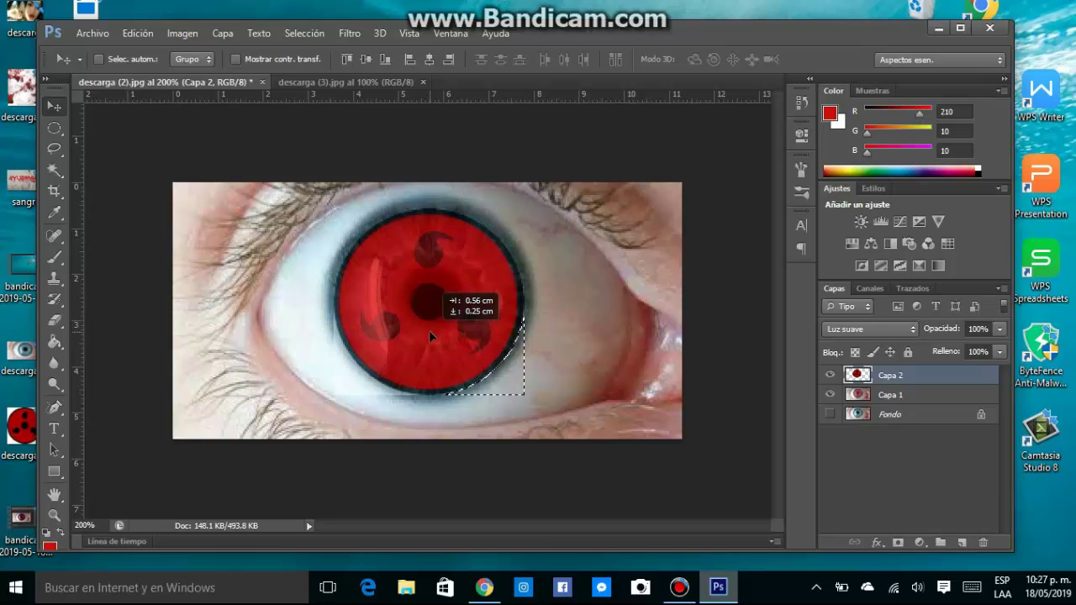
{"action": "left_click_drag", "start_coordinate": [429, 330], "coordinate": [429, 331]}
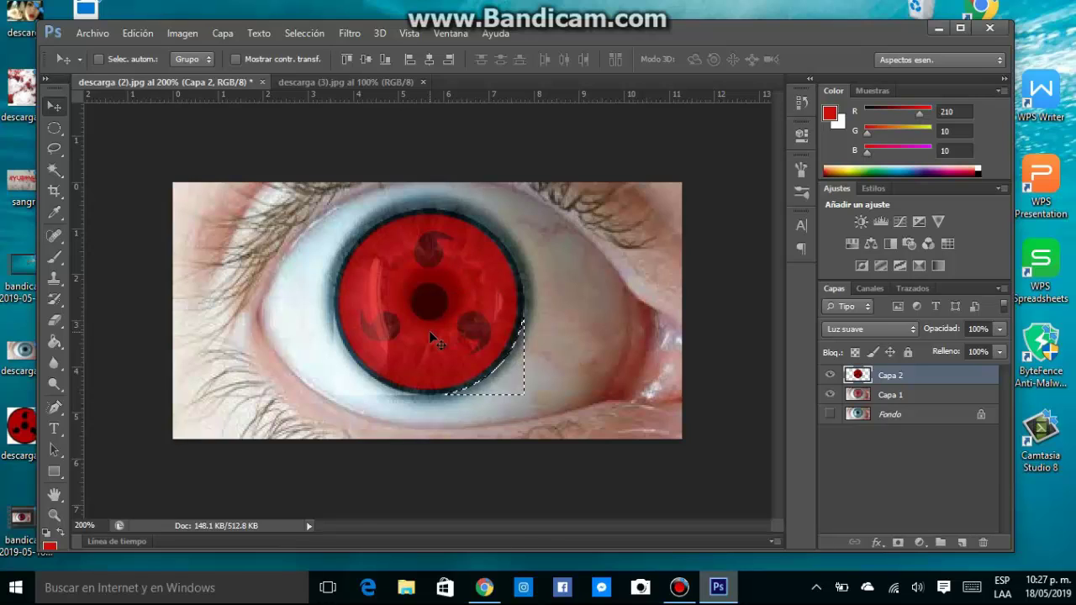
{"action": "left_click", "coordinate": [54, 127]}
{"action": "left_click", "coordinate": [53, 106]}
{"action": "key", "text": "ctrl+d"}
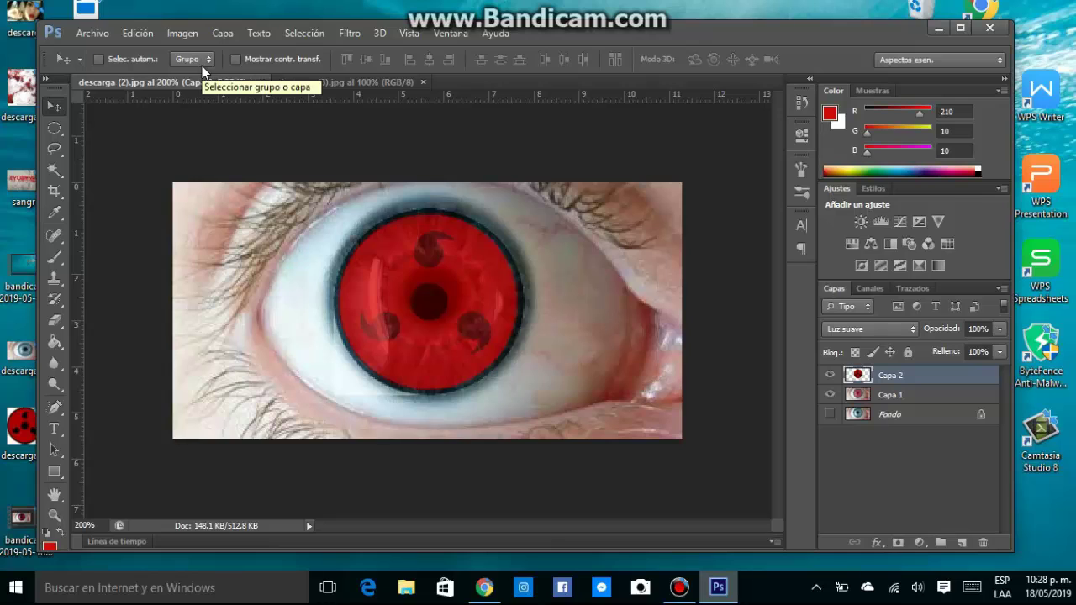
Enlarge the Sharingan layer to about 105.83% by 106.09% and apply the transform.
{"action": "key", "text": "ctrl+t"}
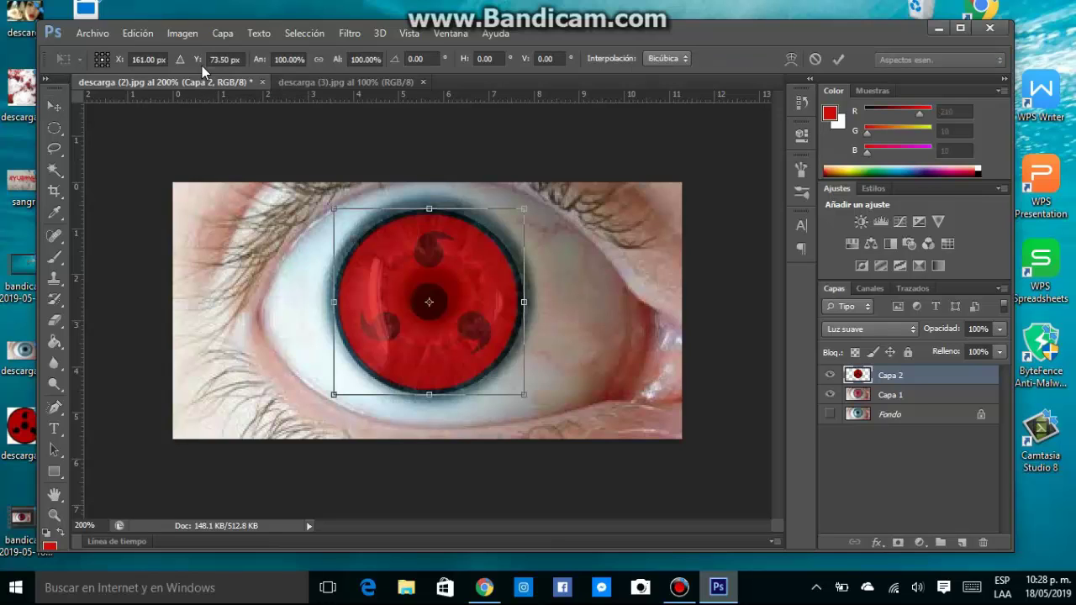
{"action": "left_click_drag", "start_coordinate": [428, 208], "coordinate": [429, 198]}
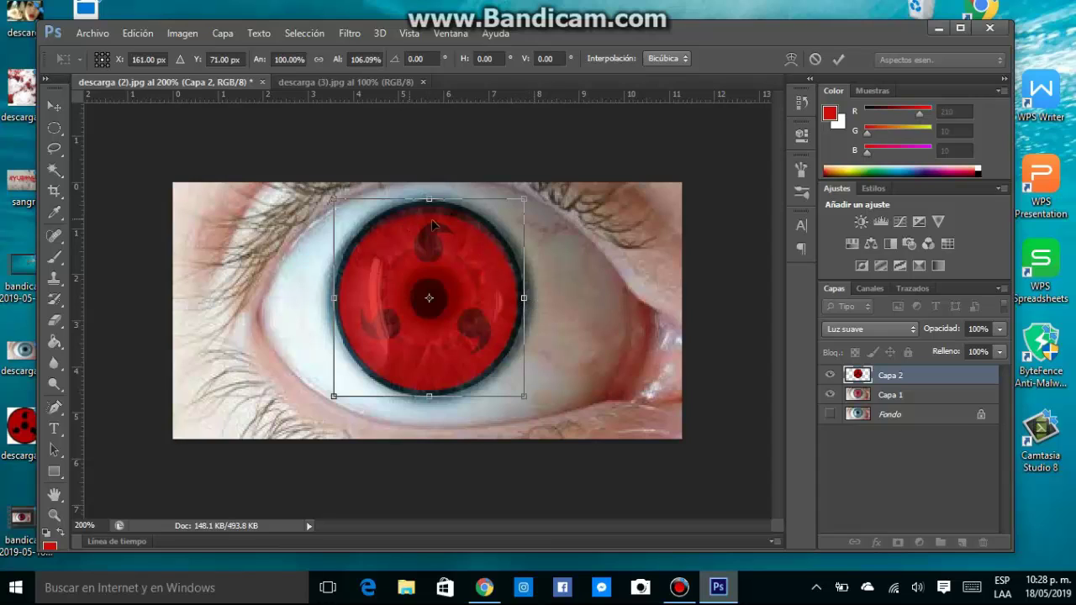
{"action": "left_click_drag", "start_coordinate": [524, 298], "coordinate": [530, 297]}
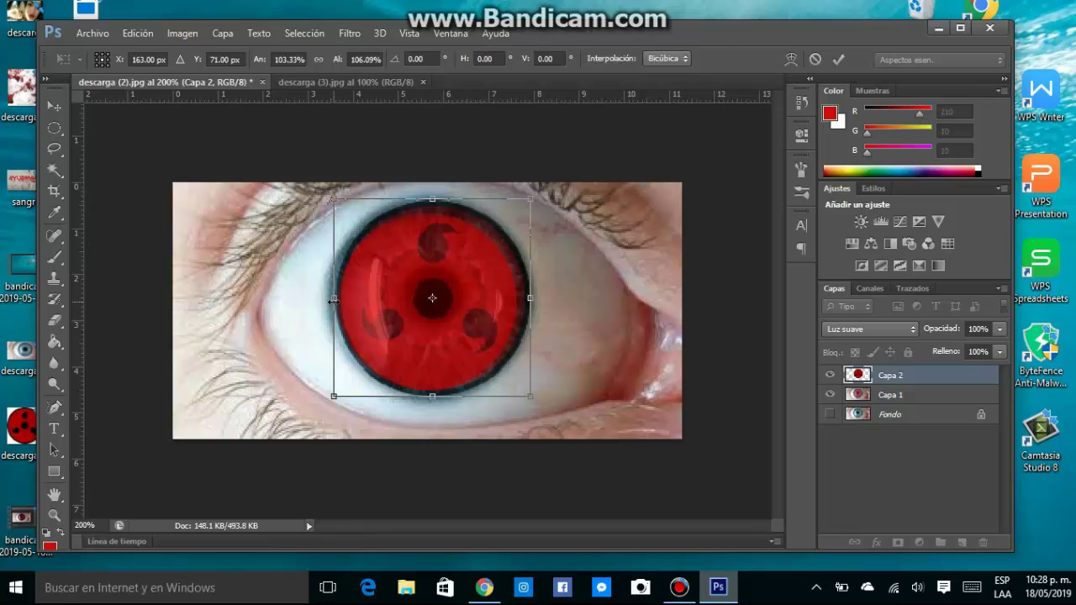
{"action": "left_click_drag", "start_coordinate": [333, 298], "coordinate": [330, 298]}
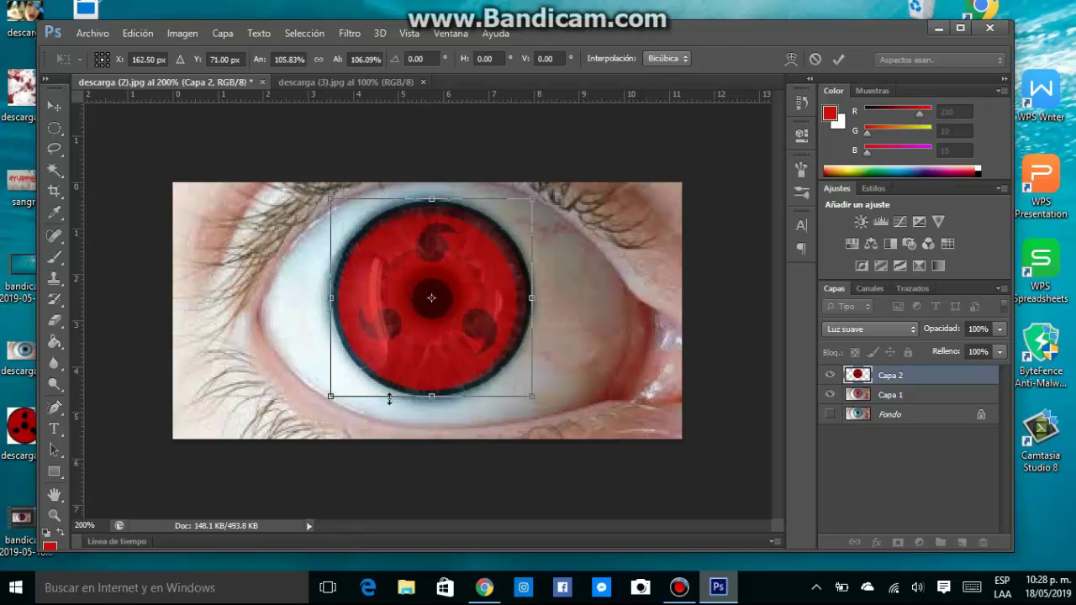
{"action": "left_click_drag", "start_coordinate": [430, 400], "coordinate": [430, 403]}
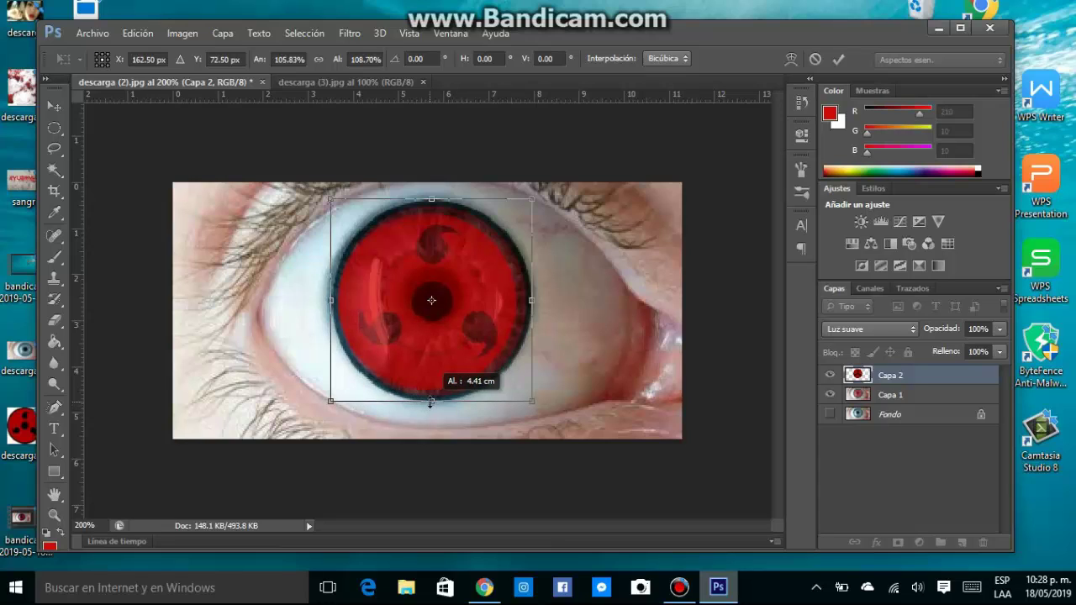
{"action": "left_click_drag", "start_coordinate": [430, 402], "coordinate": [431, 397]}
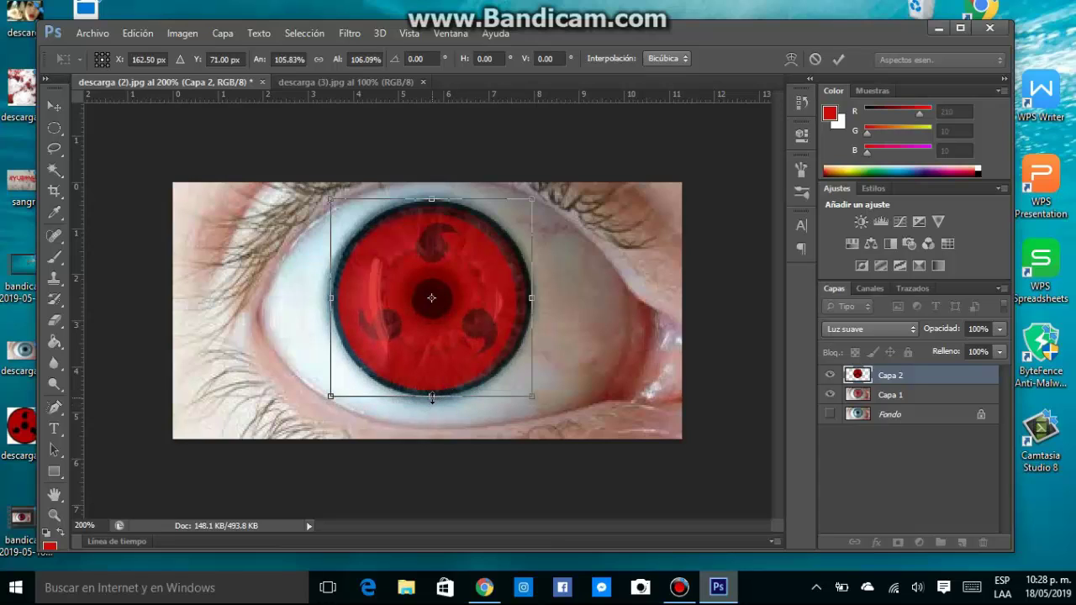
{"action": "left_click", "coordinate": [53, 105]}
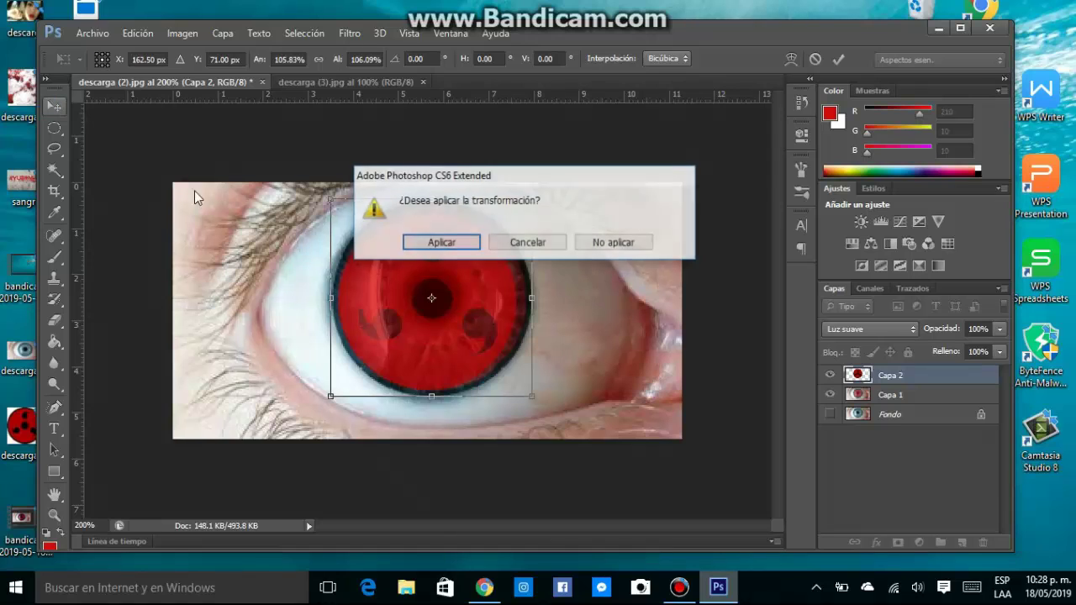
{"action": "left_click", "coordinate": [427, 243]}
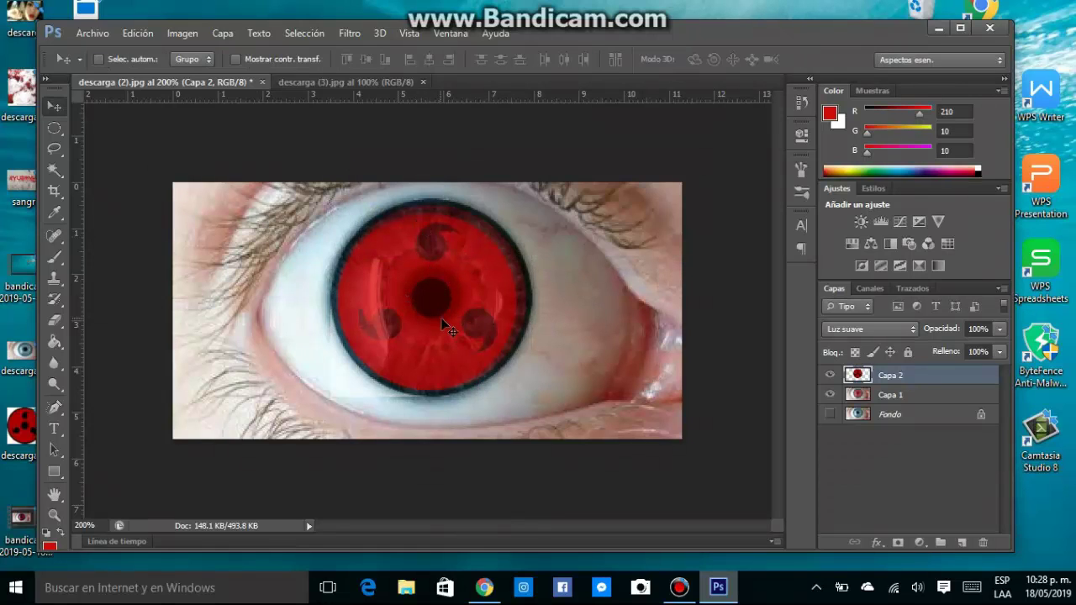
Apply Filtro > Desenfocar > Desenfoque gaussiano with Radio 2.1 px to the Sharingan layer.
{"action": "left_click", "coordinate": [349, 34]}
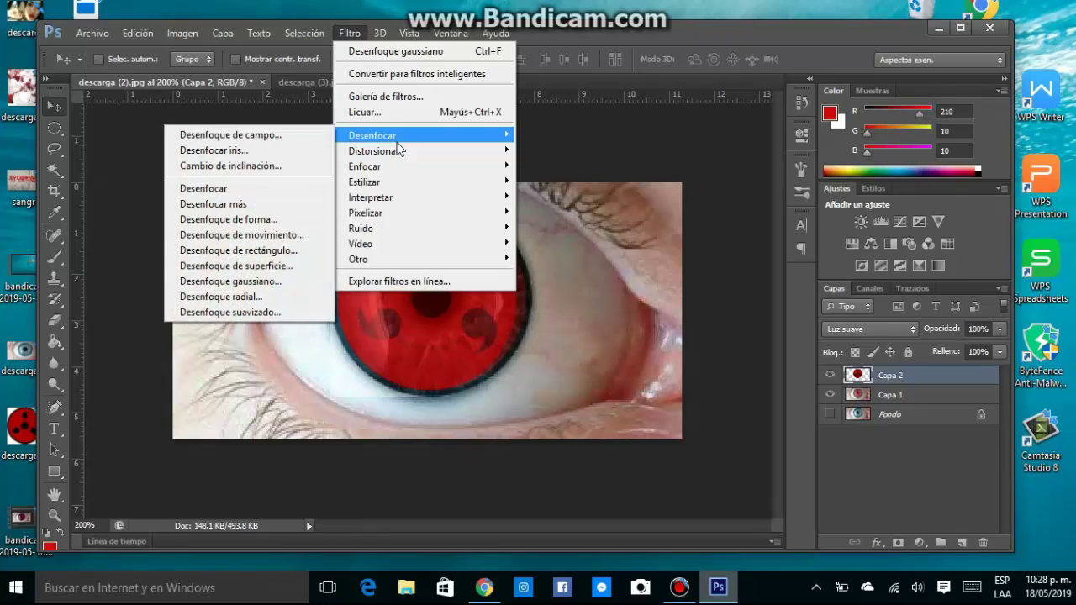
{"action": "mouse_move", "coordinate": [372, 135]}
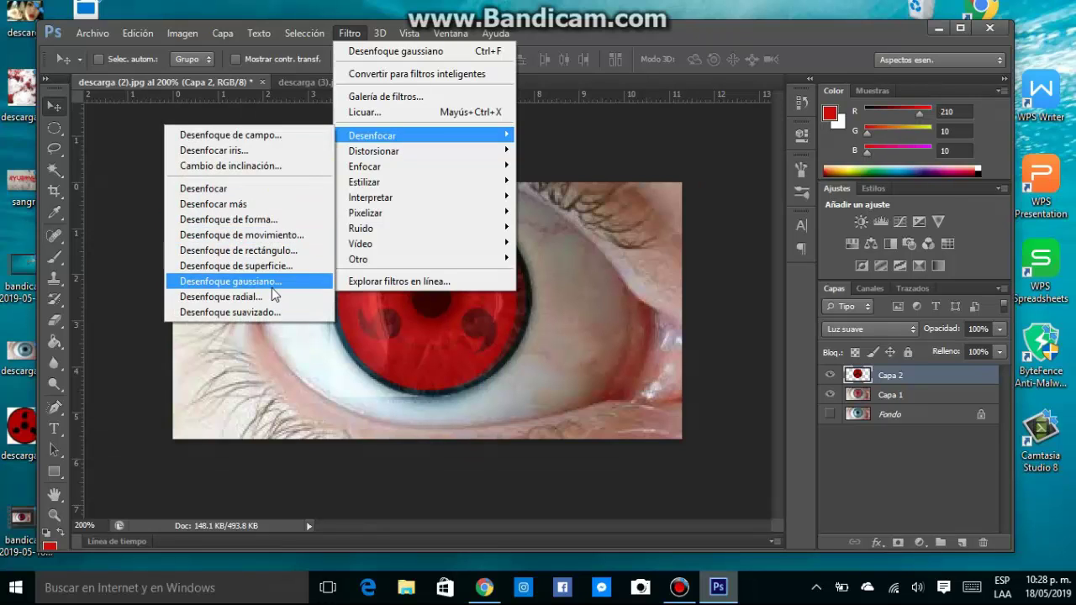
{"action": "left_click", "coordinate": [272, 284]}
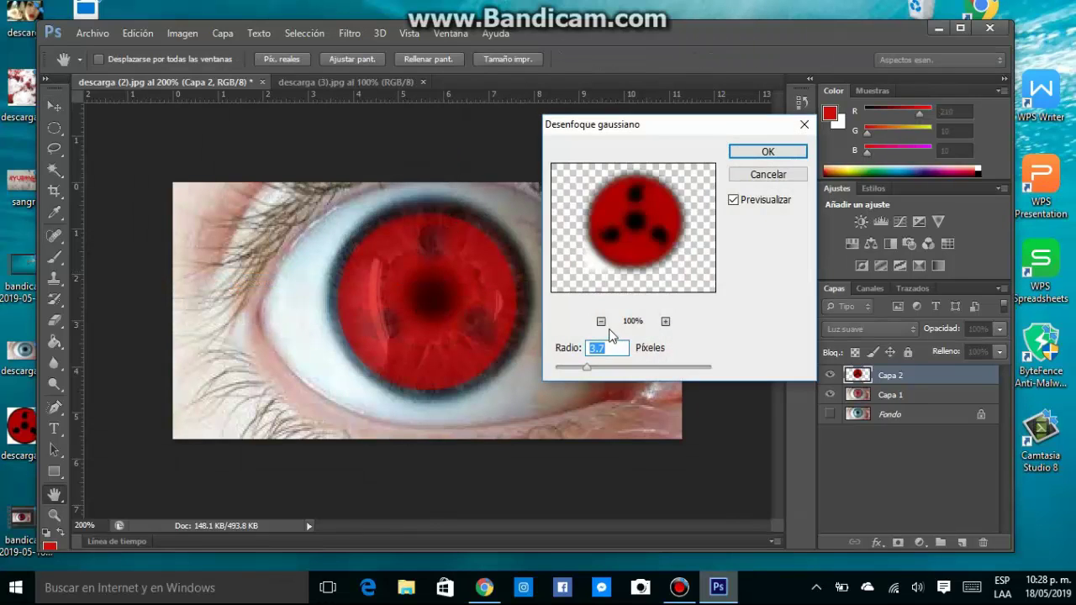
{"action": "mouse_move", "coordinate": [588, 369]}
{"action": "left_mouse_down"}
{"action": "mouse_move", "coordinate": [602, 367]}
{"action": "mouse_move", "coordinate": [571, 363]}
{"action": "left_mouse_up"}
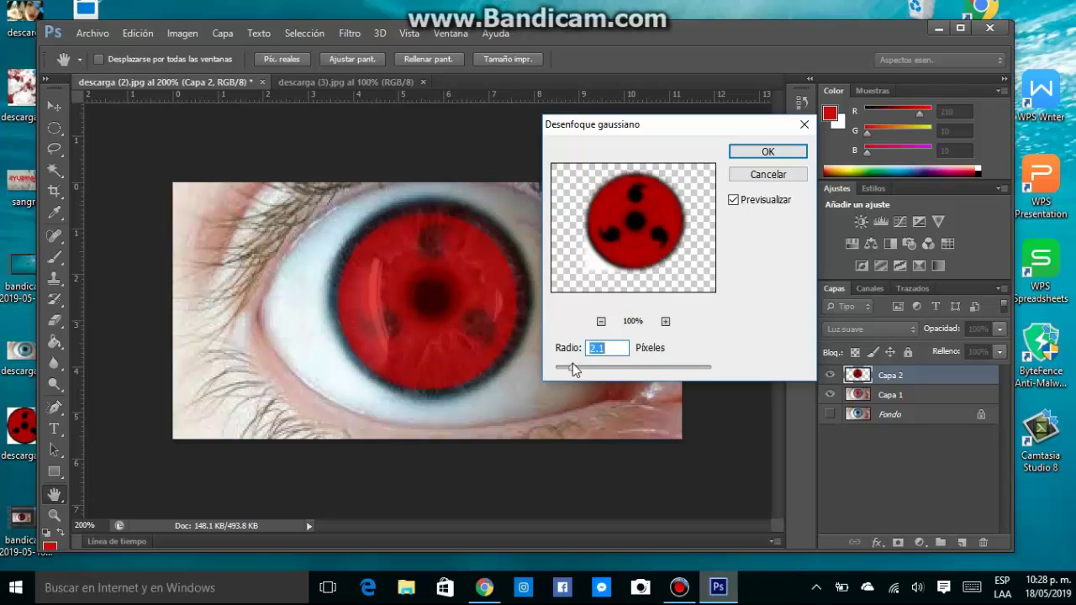
{"action": "left_click", "coordinate": [760, 153]}
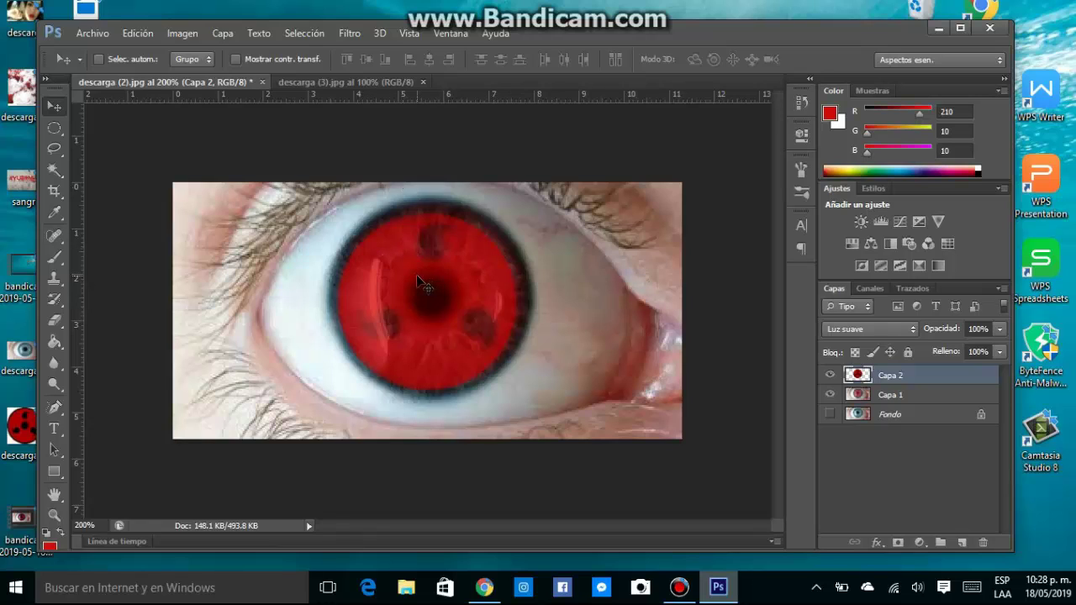
Widen the blurred Sharingan to about 106.57% using the left and right transform handles.
{"action": "left_click_drag", "start_coordinate": [418, 280], "coordinate": [410, 285]}
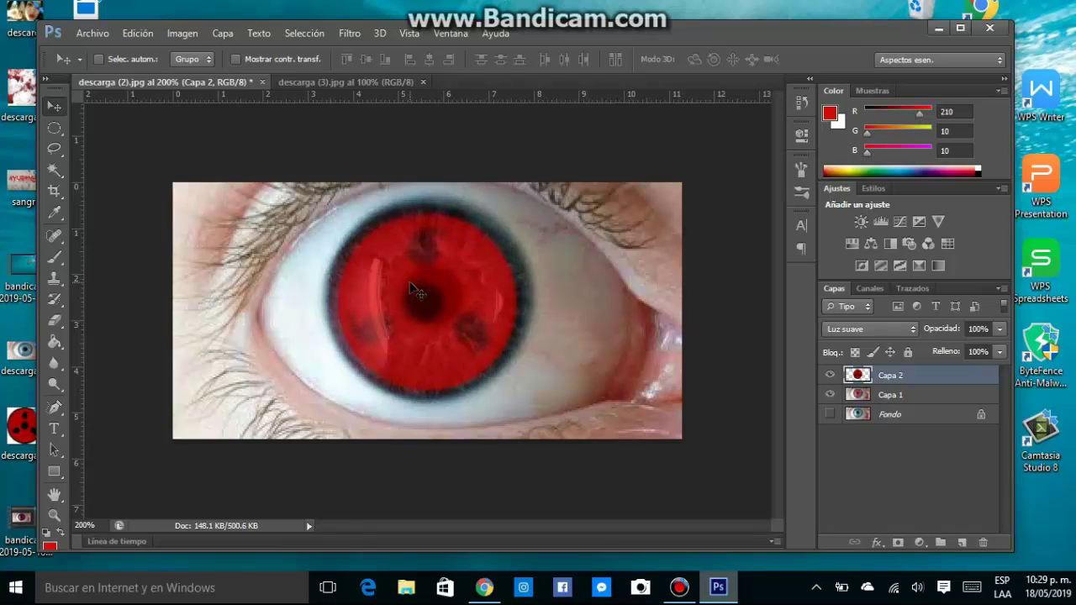
{"action": "key", "text": "ctrl+t"}
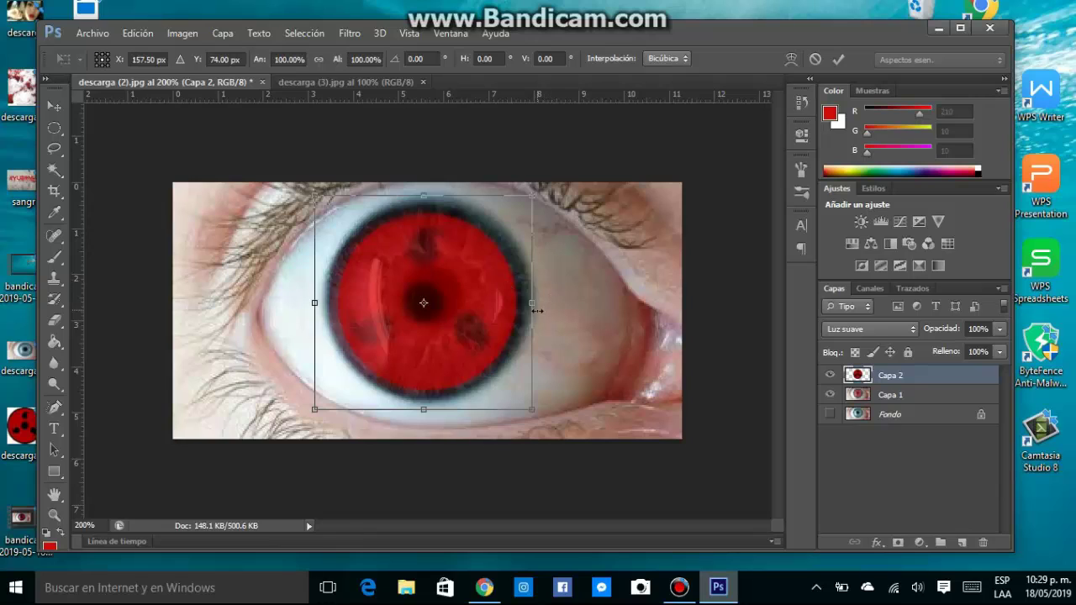
{"action": "left_click_drag", "start_coordinate": [536, 304], "coordinate": [546, 307]}
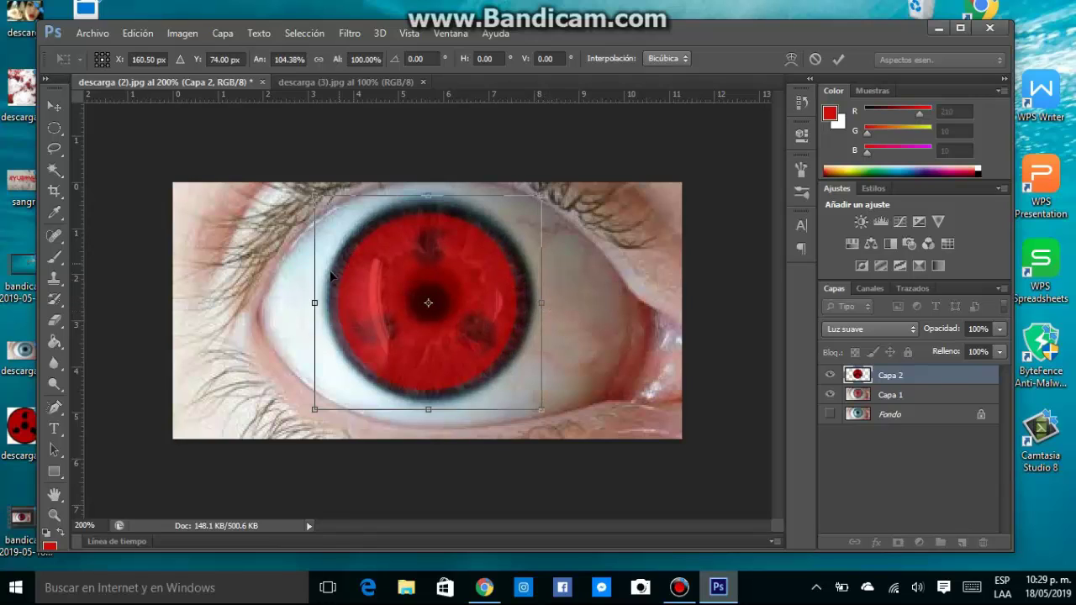
{"action": "left_click_drag", "start_coordinate": [314, 303], "coordinate": [310, 302]}
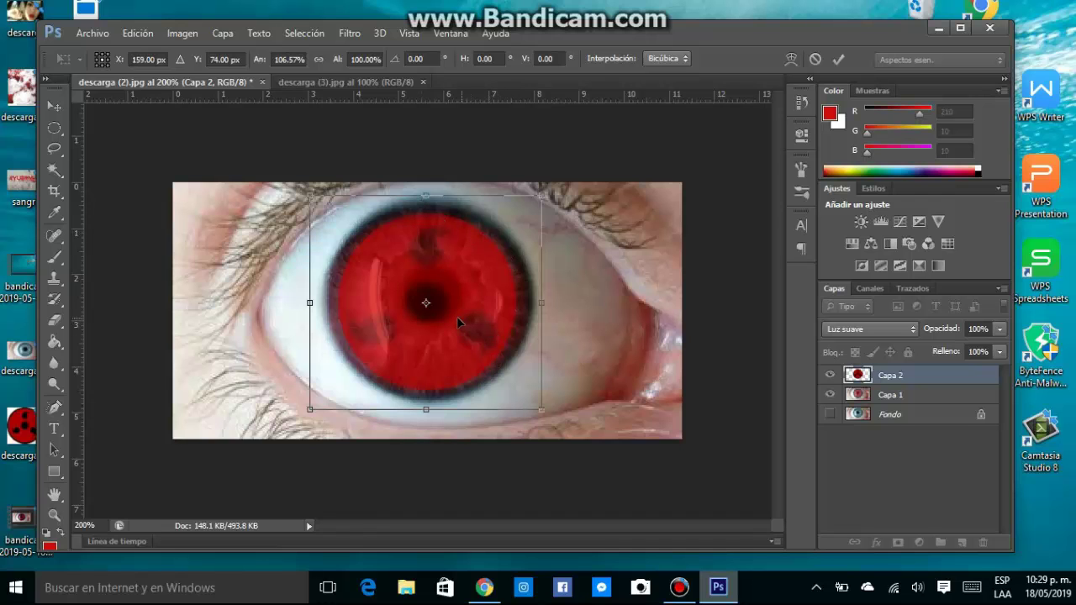
Reposition the Sharingan so it sits centred back over the red iris.
{"action": "left_click_drag", "start_coordinate": [461, 358], "coordinate": [565, 372]}
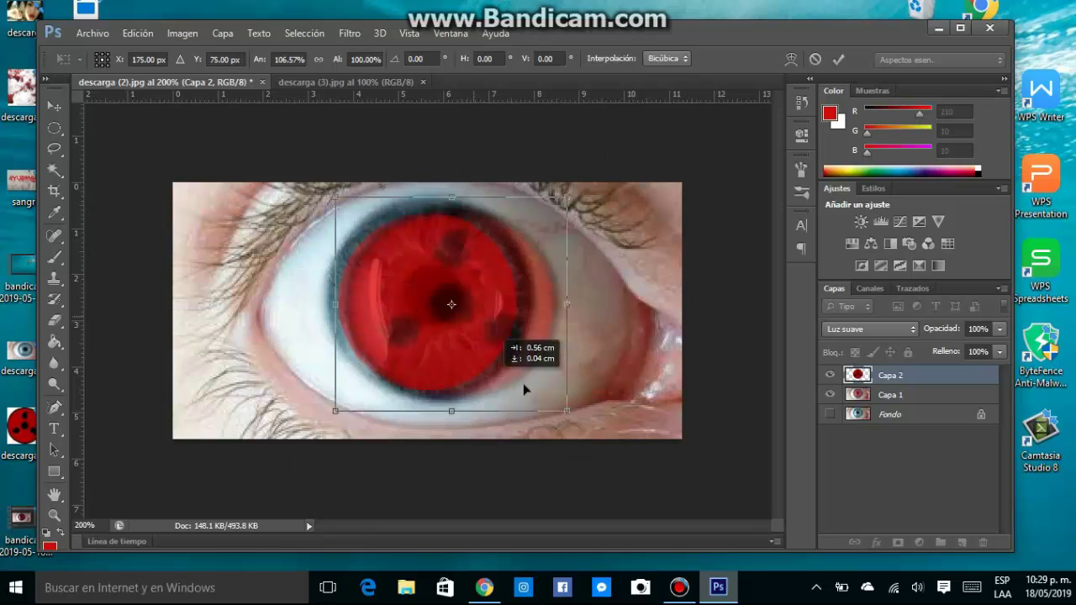
{"action": "mouse_move", "coordinate": [565, 371]}
{"action": "left_mouse_down"}
{"action": "mouse_move", "coordinate": [351, 330]}
{"action": "mouse_move", "coordinate": [240, 223]}
{"action": "left_mouse_up"}
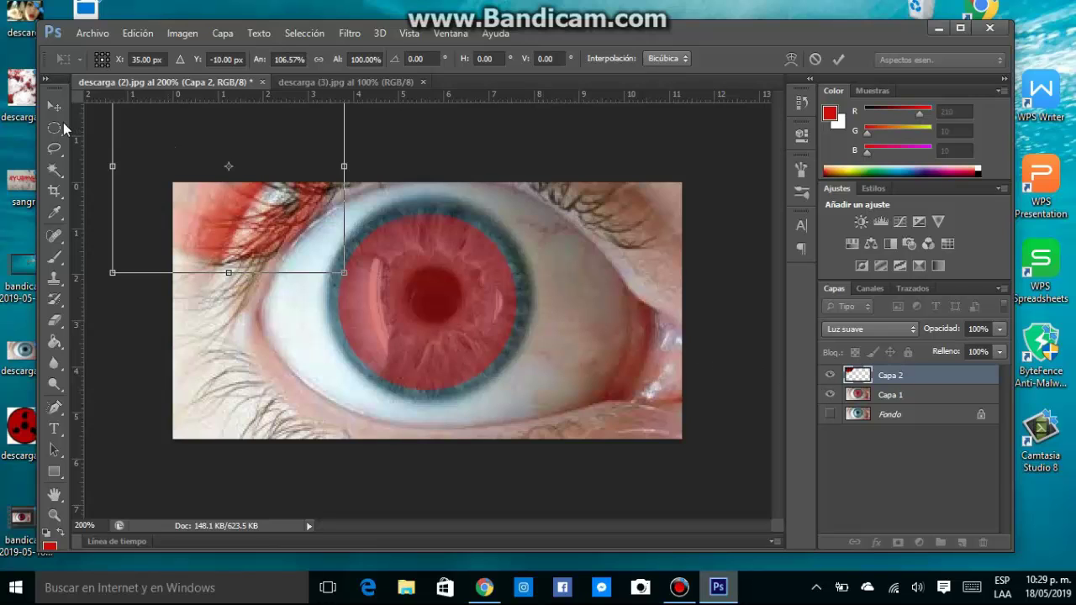
{"action": "left_click", "coordinate": [55, 128]}
{"action": "mouse_move", "coordinate": [239, 220]}
{"action": "left_mouse_down"}
{"action": "mouse_move", "coordinate": [437, 353]}
{"action": "mouse_move", "coordinate": [426, 349]}
{"action": "left_mouse_up"}
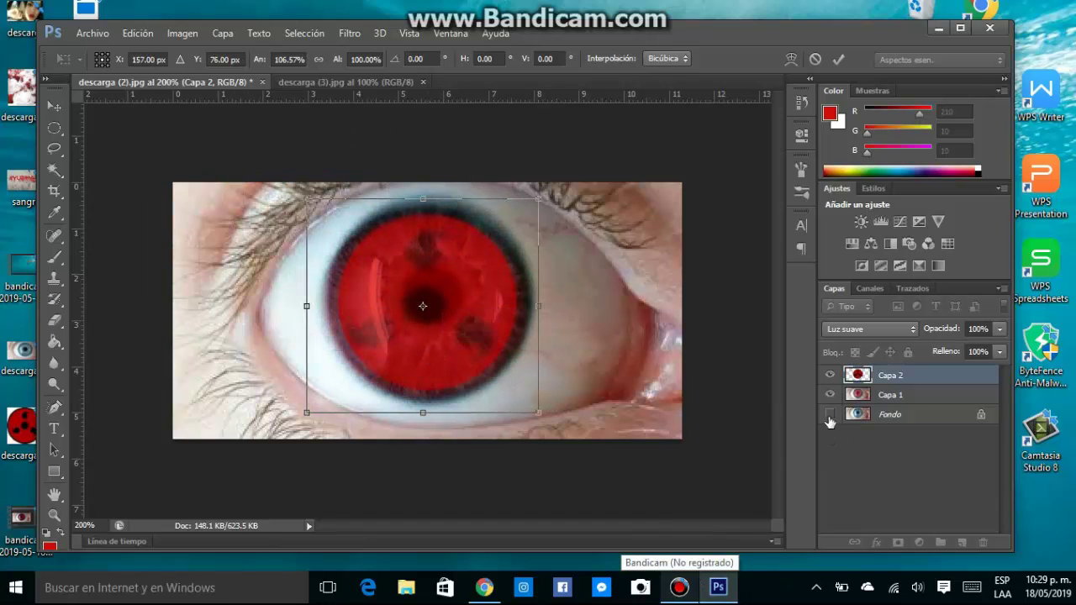